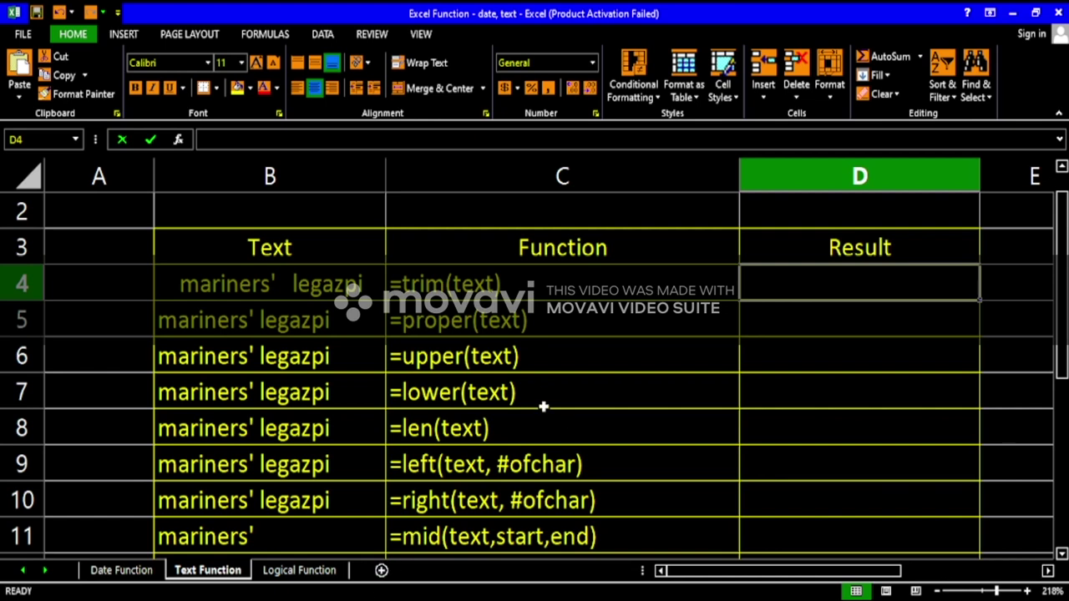
# Step: Review the text functions listed in the Function column, from the trim row down to the substitute row
pyautogui.click(538, 285)
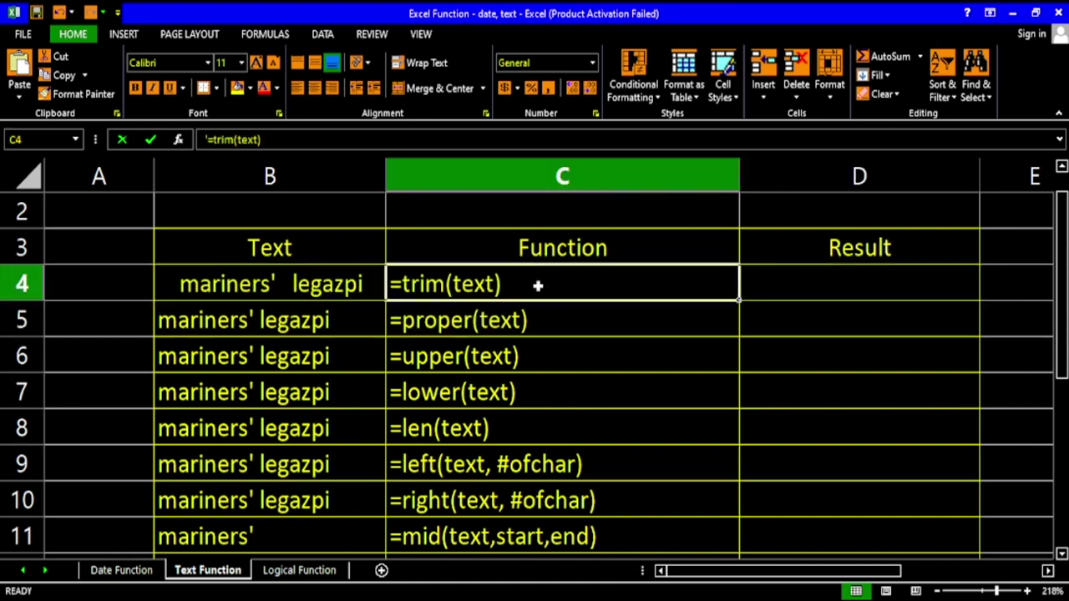
pyautogui.press('Down')
pyautogui.press('Down')
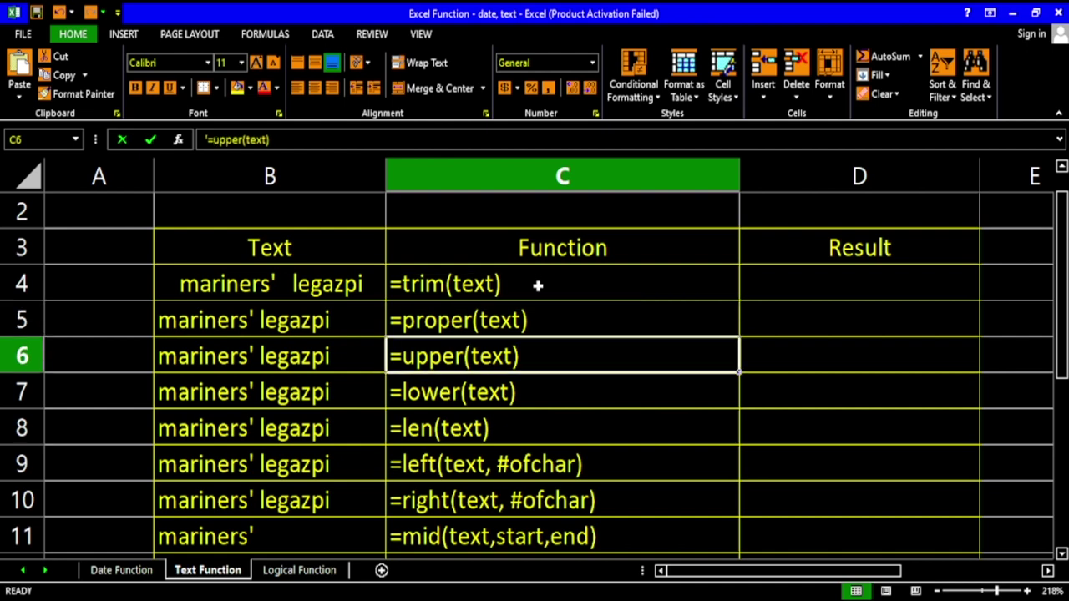
pyautogui.press('Down')
pyautogui.press('Down')
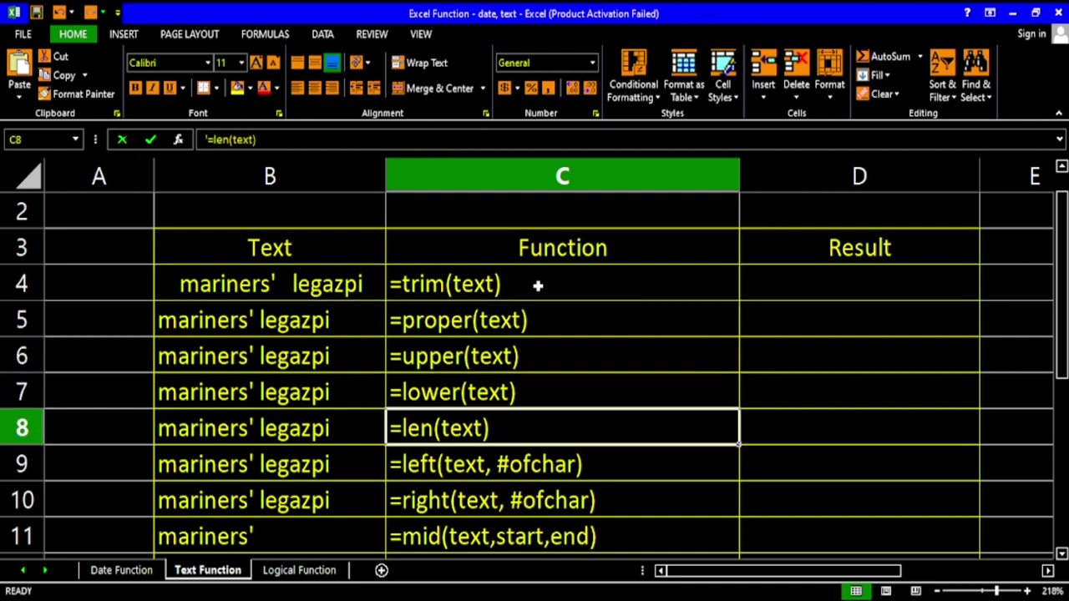
pyautogui.press('Down')
pyautogui.press('Down')
pyautogui.press('Down')
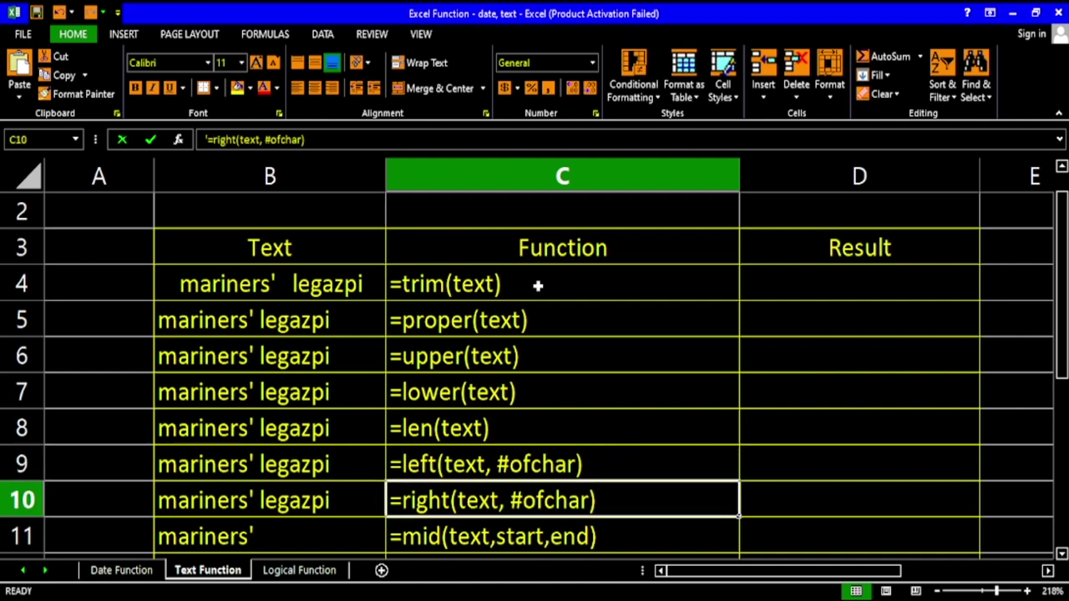
pyautogui.press('Down')
pyautogui.press('Down')
pyautogui.press('Down')
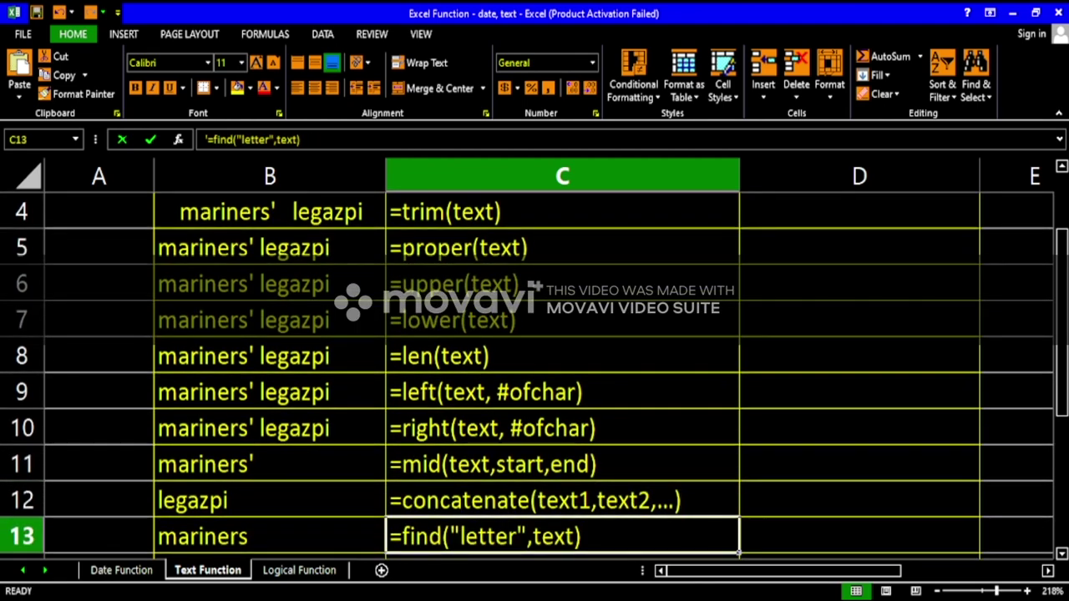
pyautogui.press('Down')
pyautogui.press('Down')
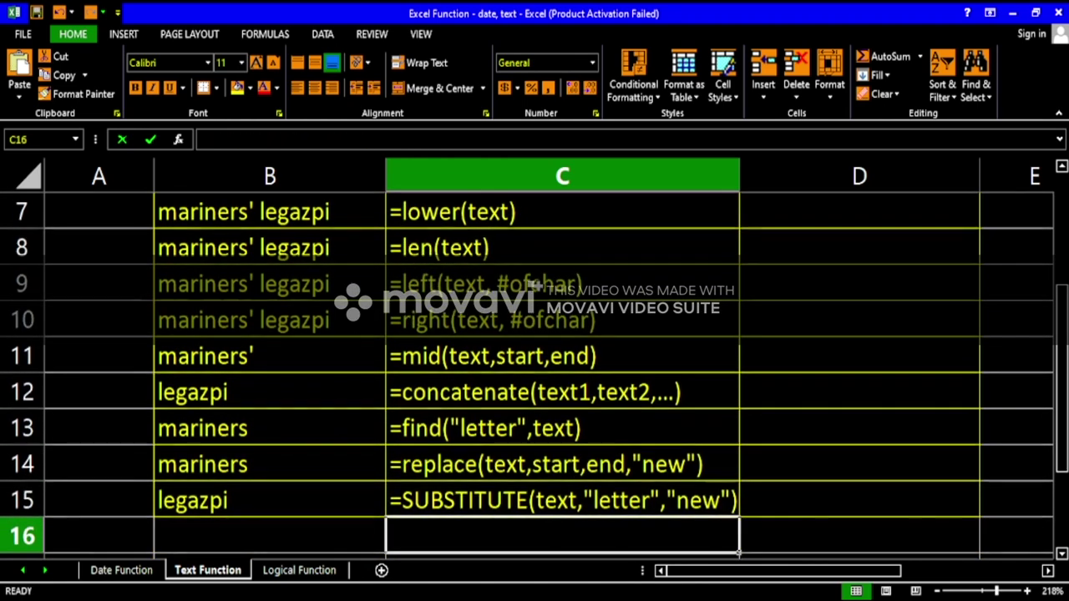
pyautogui.press('Up')
pyautogui.press('Up')
pyautogui.press('Up')
pyautogui.press('Up')
pyautogui.press('Up')
pyautogui.press('Up')
pyautogui.press('Up')
pyautogui.press('Up')
pyautogui.press('Up')
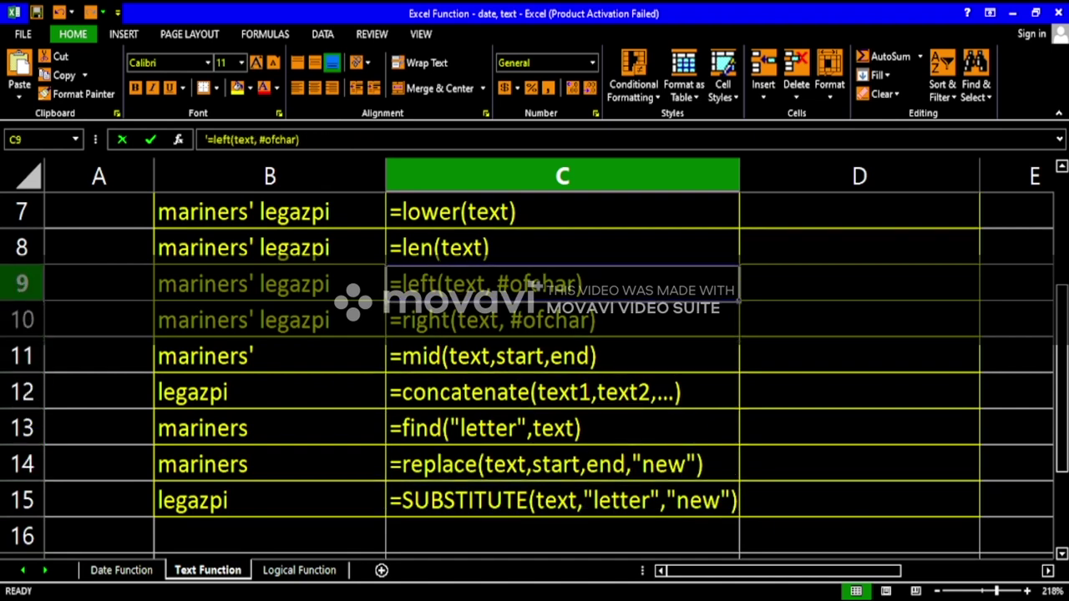
pyautogui.press('Up')
pyautogui.press('Up')
pyautogui.press('Up')
pyautogui.press('Up')
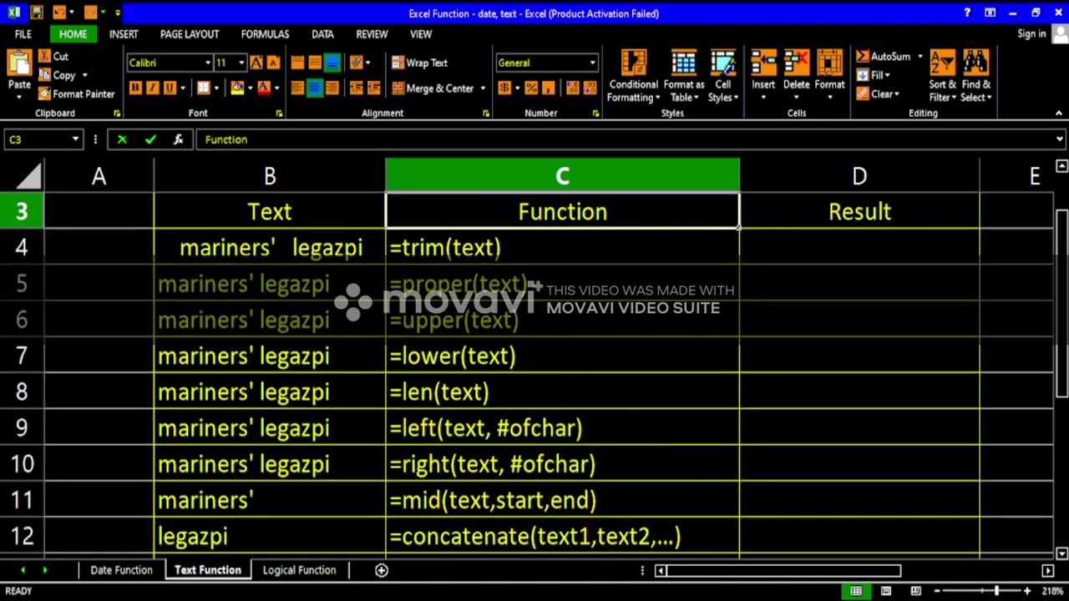
pyautogui.press('Down')
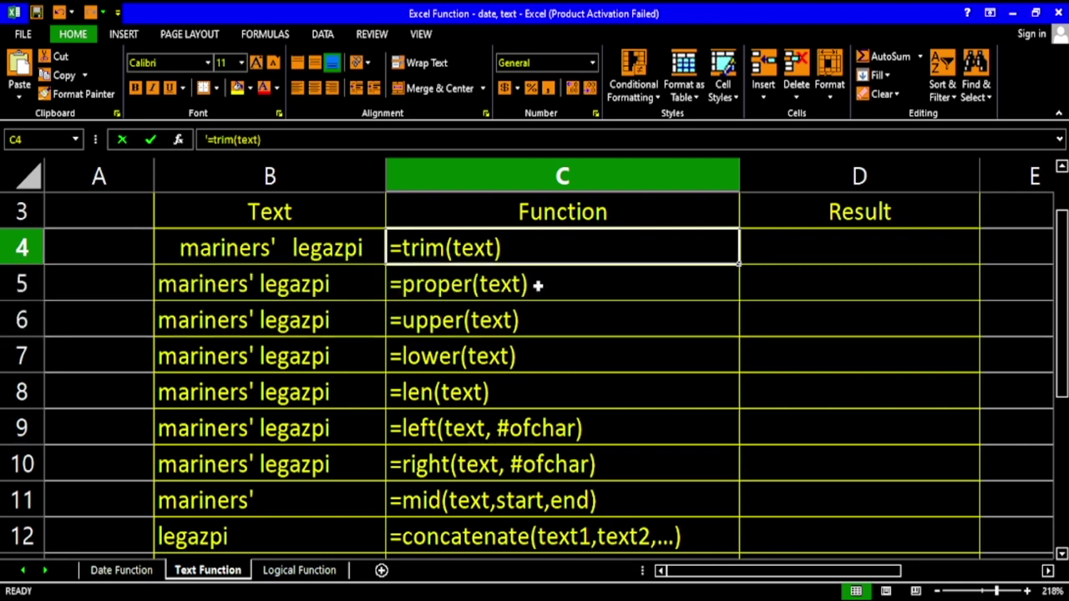
# Step: Examine the trim row's Text, Function and Result cells, including the spacing before and between the words in B4
pyautogui.click(290, 255)
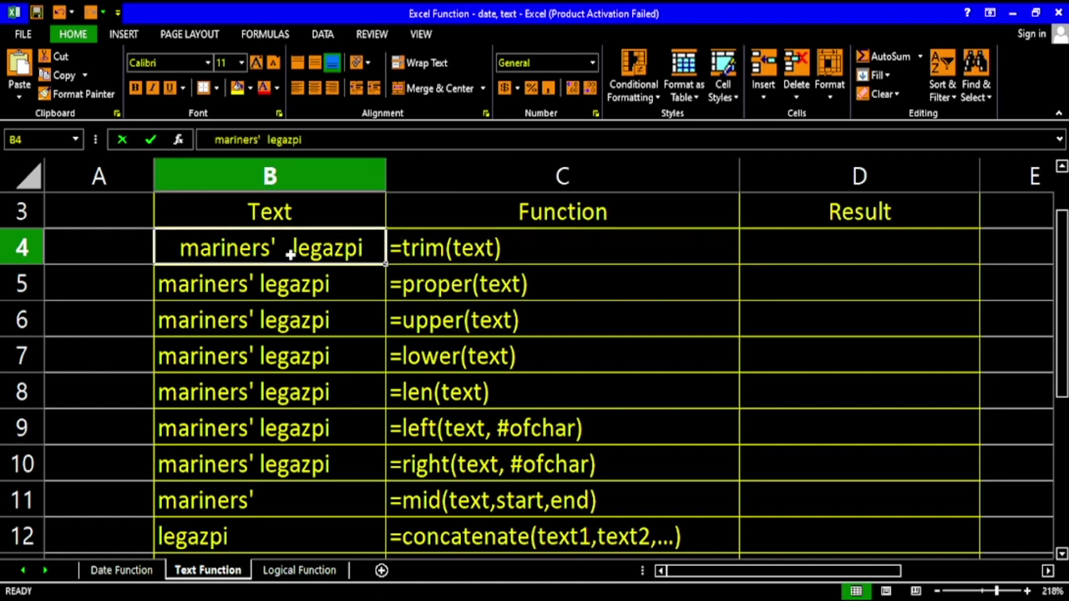
pyautogui.moveTo(290, 263); pyautogui.dragTo(291, 245)
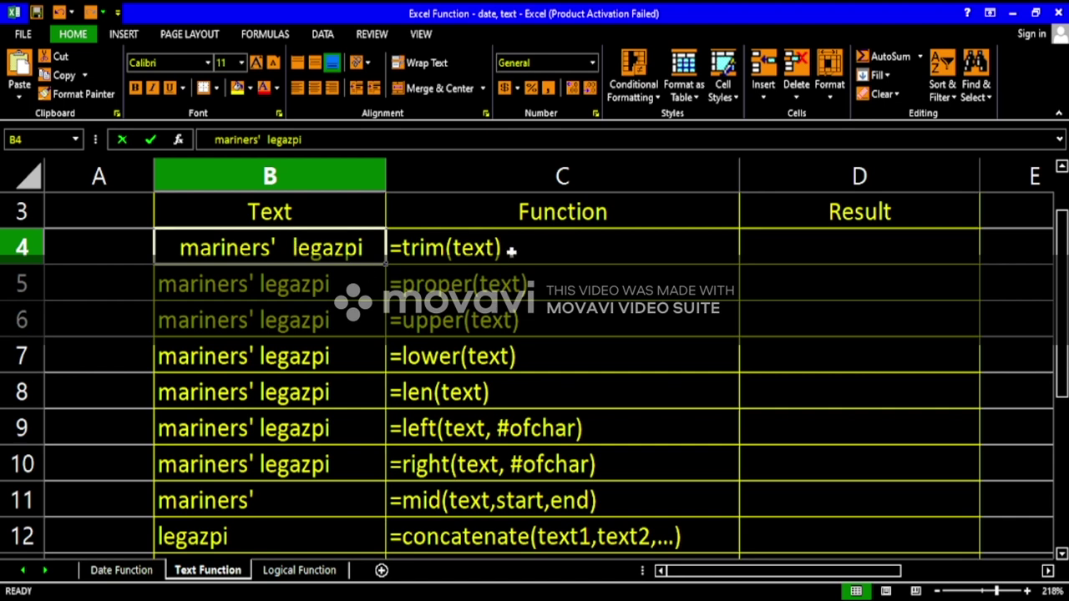
pyautogui.scroll(1, 511, 251)
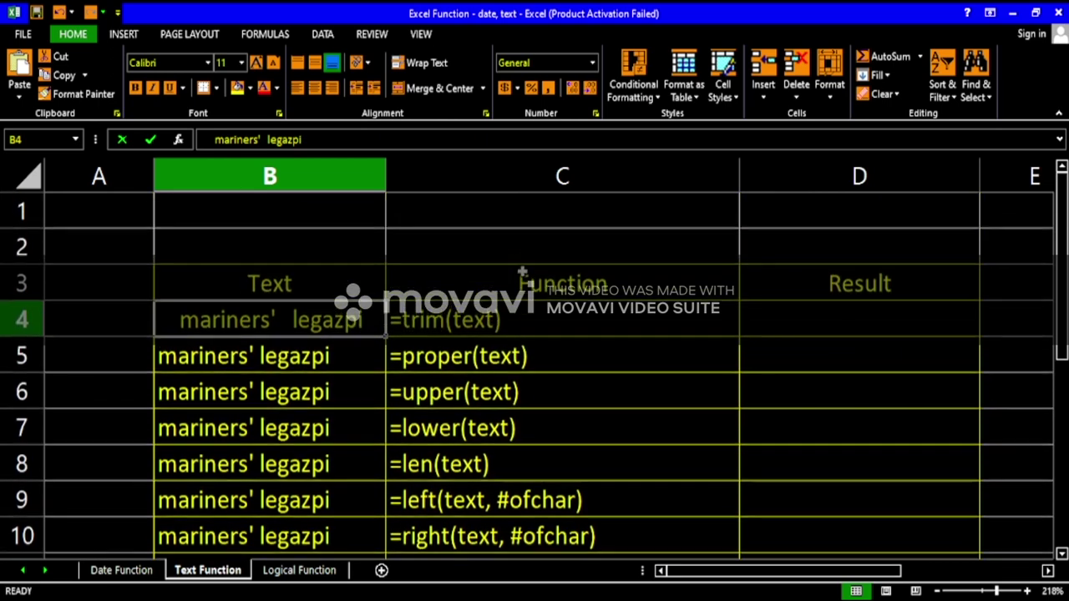
pyautogui.click(555, 331)
pyautogui.click(561, 288)
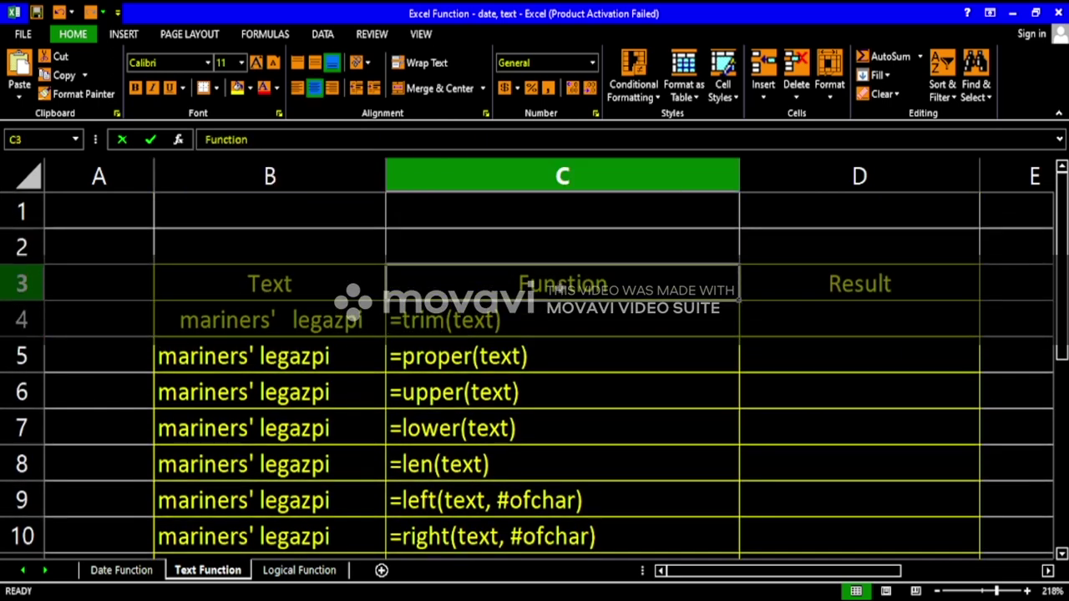
pyautogui.click(887, 282)
pyautogui.click(875, 319)
pyautogui.moveTo(874, 319); pyautogui.dragTo(857, 285)
pyautogui.click(702, 285)
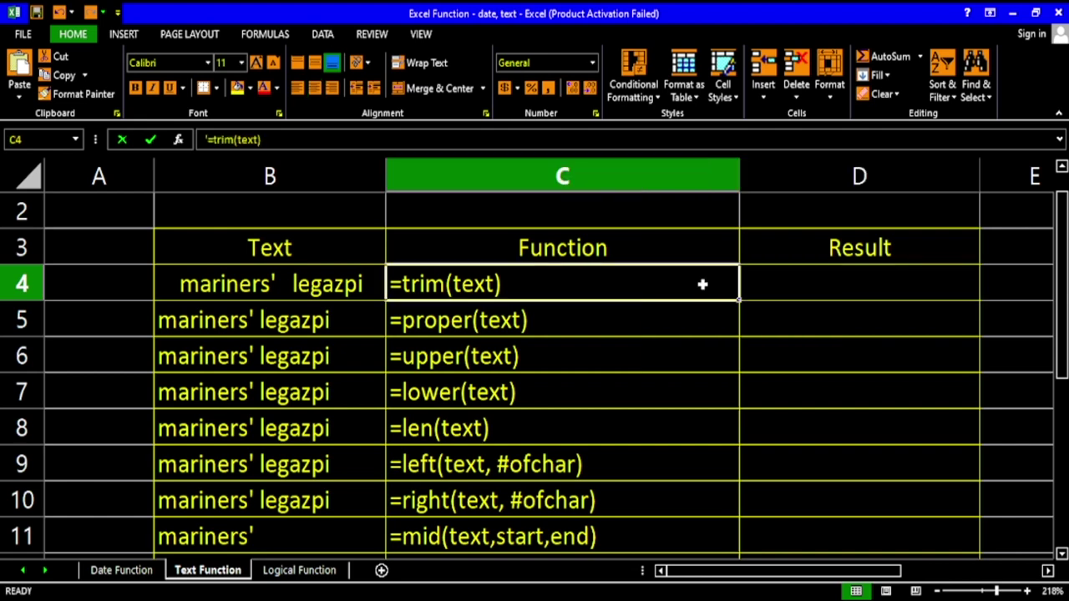
pyautogui.click(825, 282)
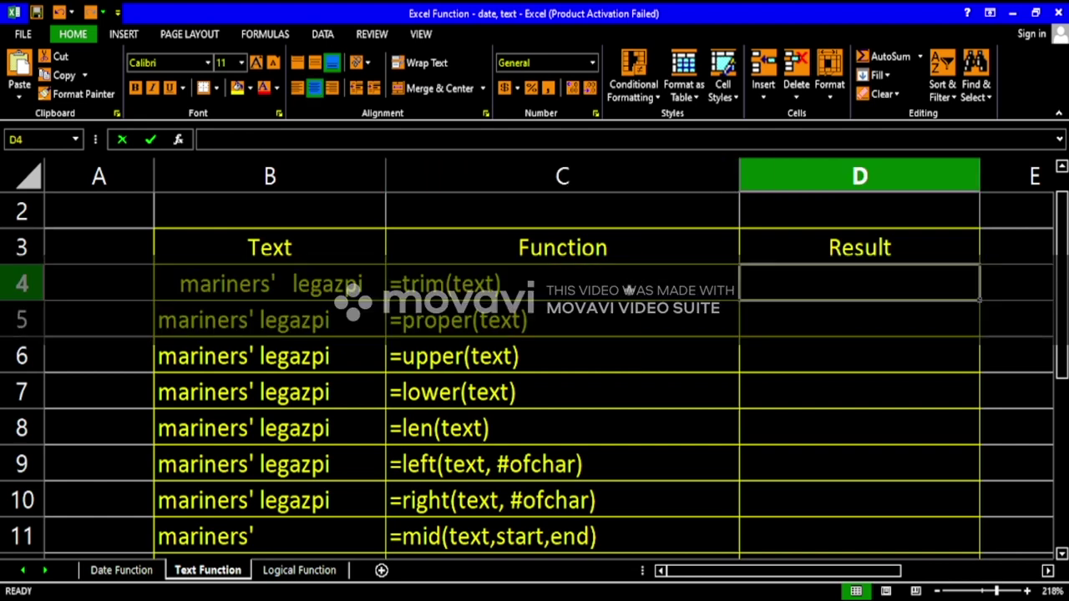
pyautogui.click(628, 290)
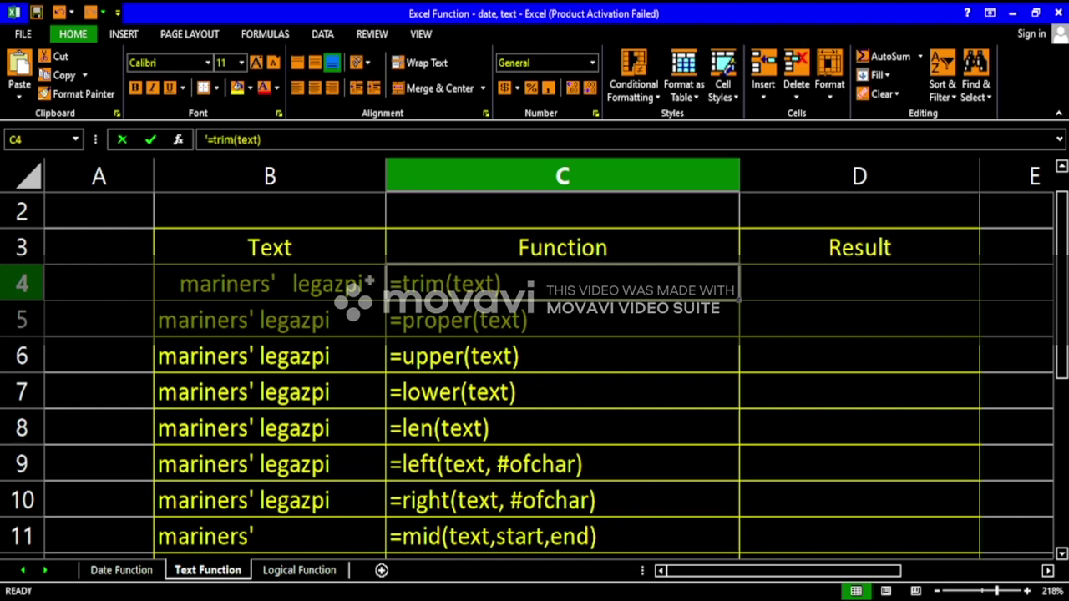
pyautogui.doubleClick(278, 289)
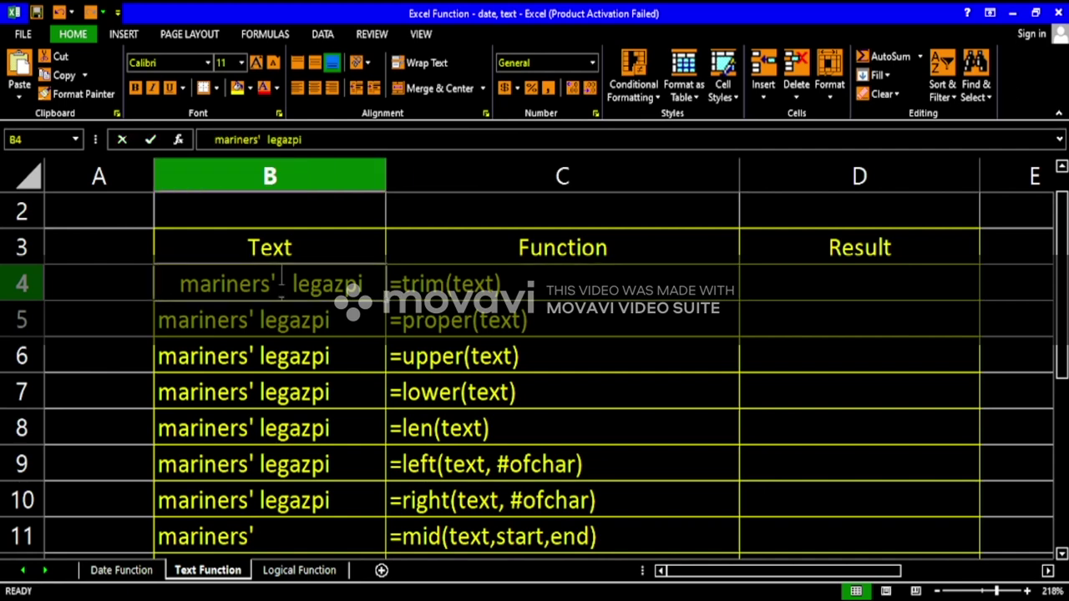
pyautogui.click(170, 284)
pyautogui.click(176, 284)
pyautogui.click(294, 284)
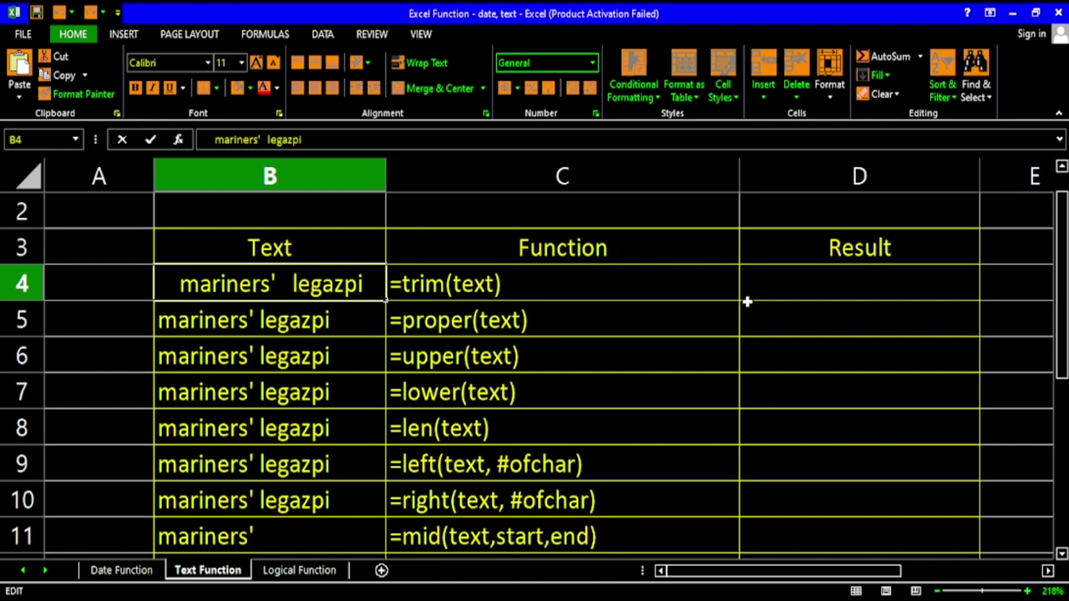
# Step: Enter the formula =trim(B4) in cell D4, the Result cell of the trim row
pyautogui.click(783, 299)
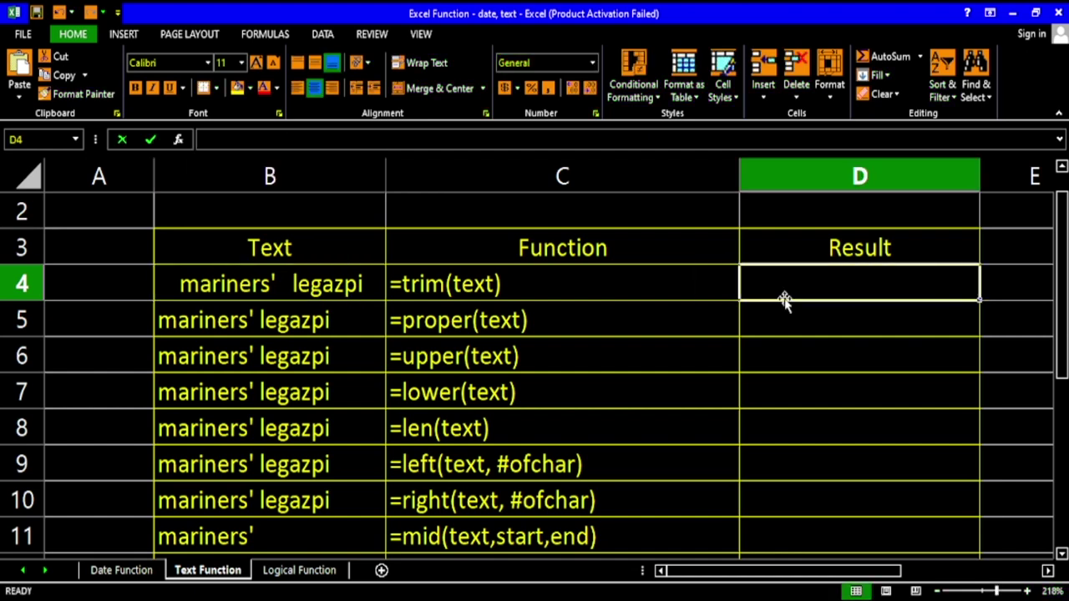
pyautogui.write('=')
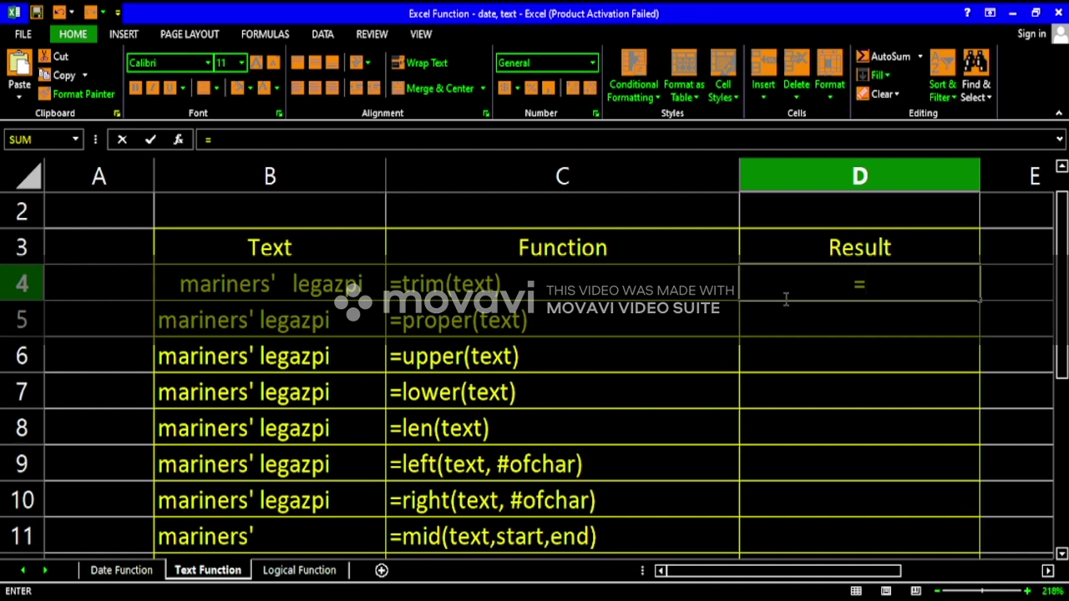
pyautogui.click(895, 277)
pyautogui.write('trim(')
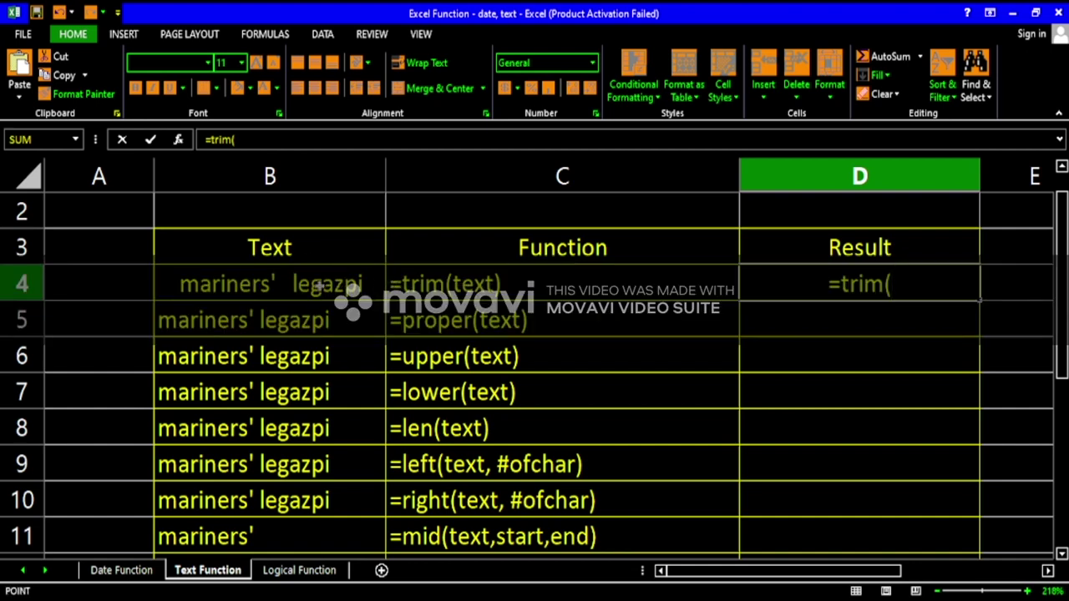
pyautogui.click(347, 287)
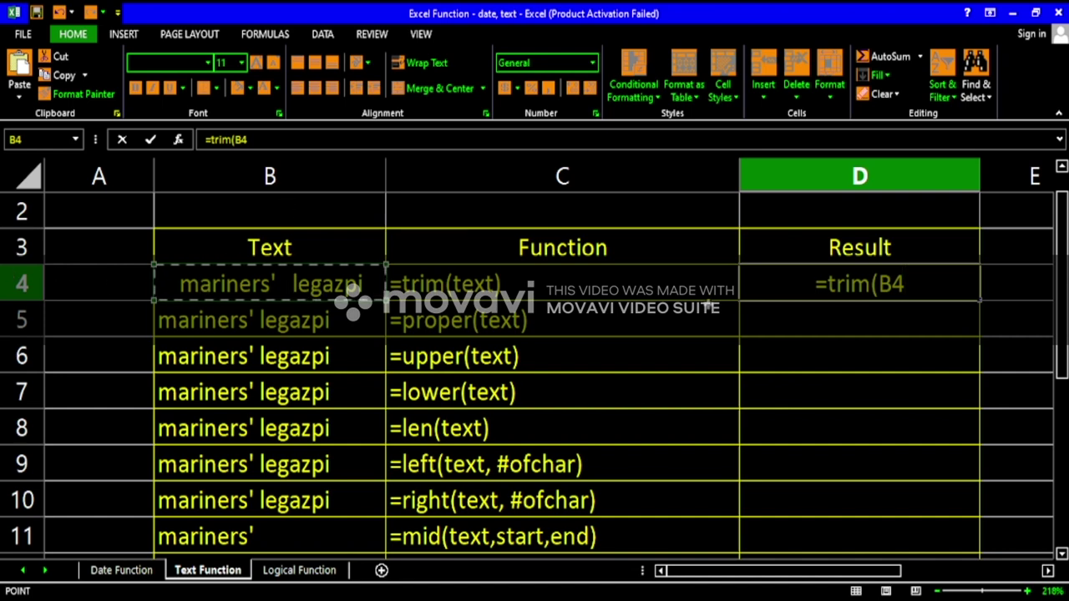
pyautogui.write(')')
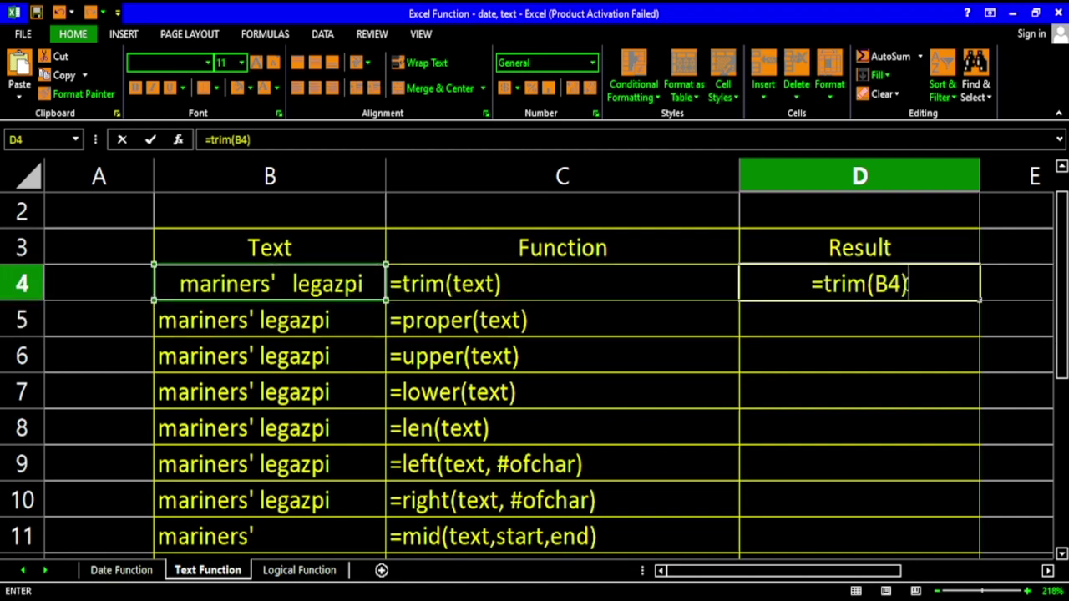
pyautogui.press('Return')
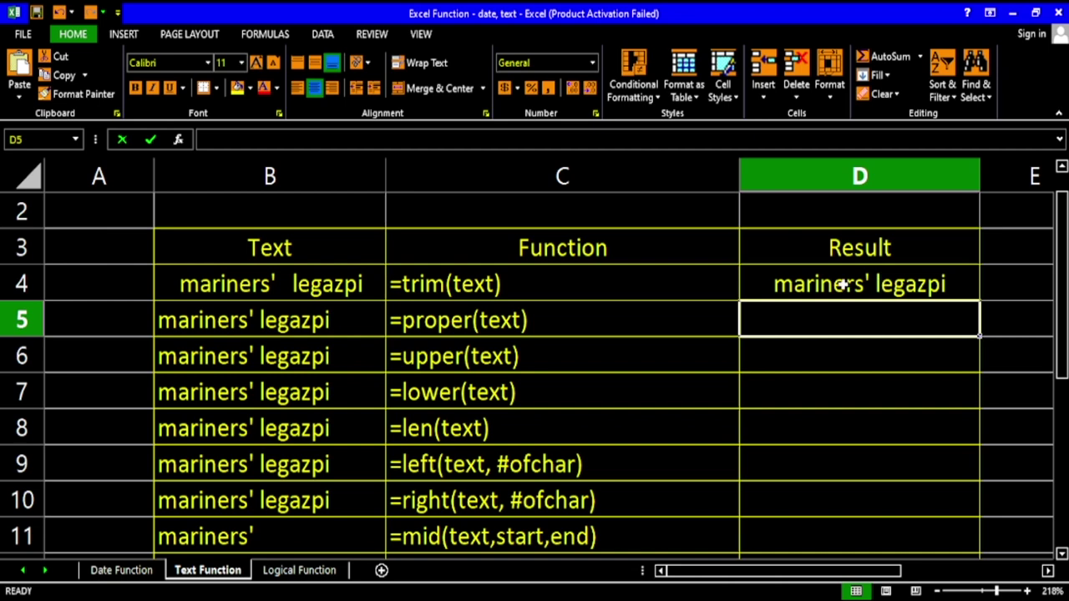
# Step: Left-align all of column D, which holds the function results
pyautogui.click(807, 285)
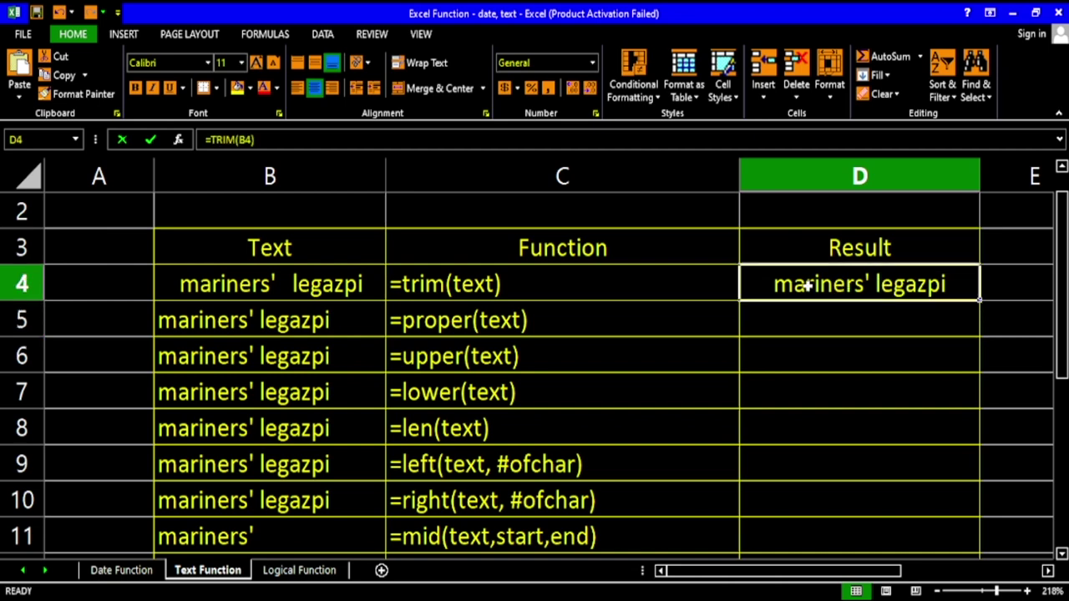
pyautogui.click(802, 175)
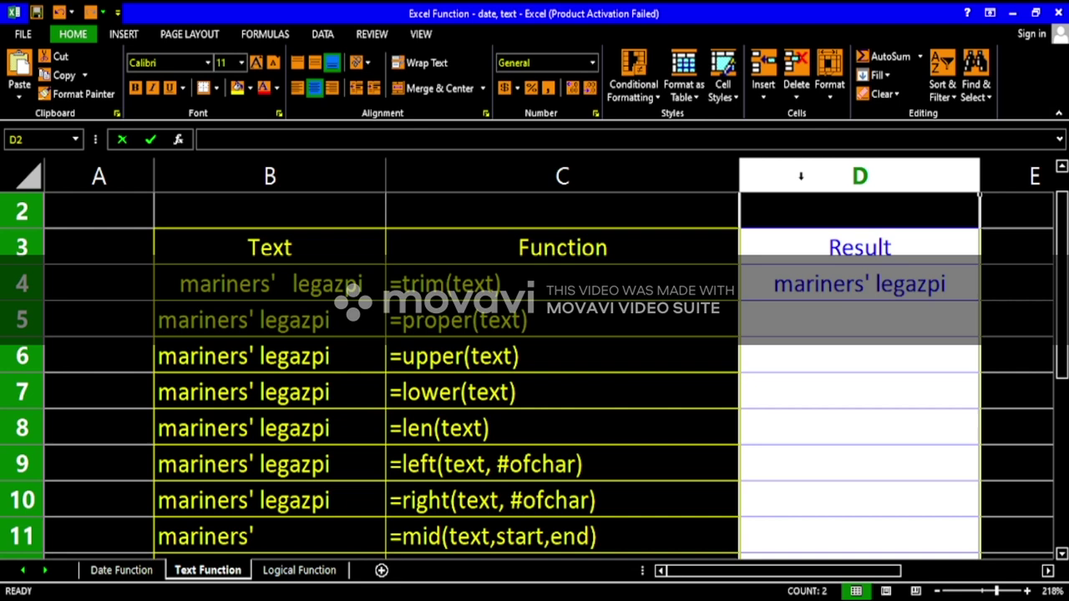
pyautogui.click(299, 90)
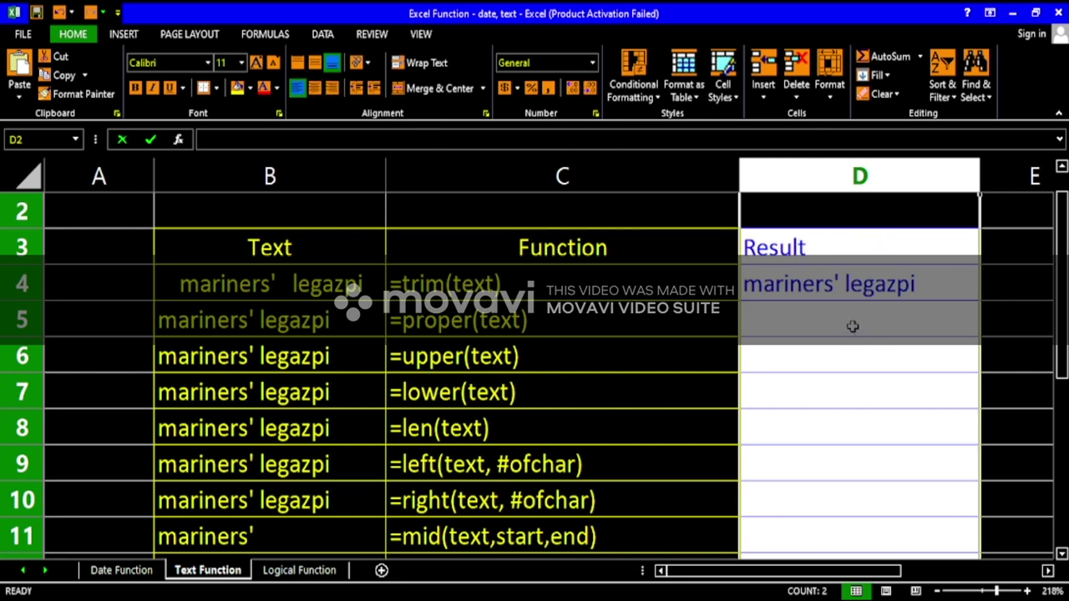
pyautogui.click(825, 276)
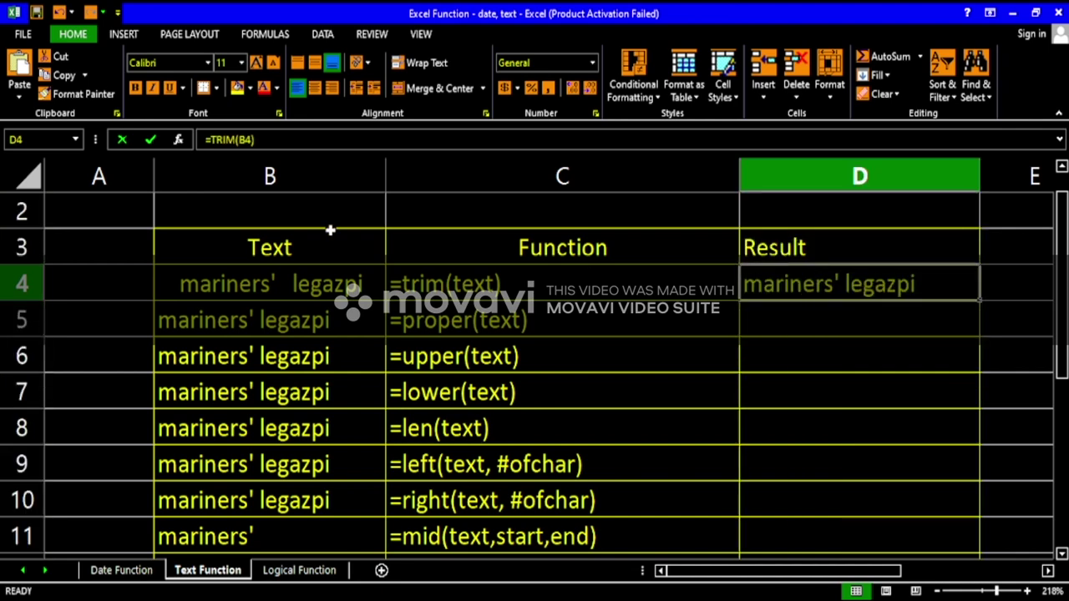
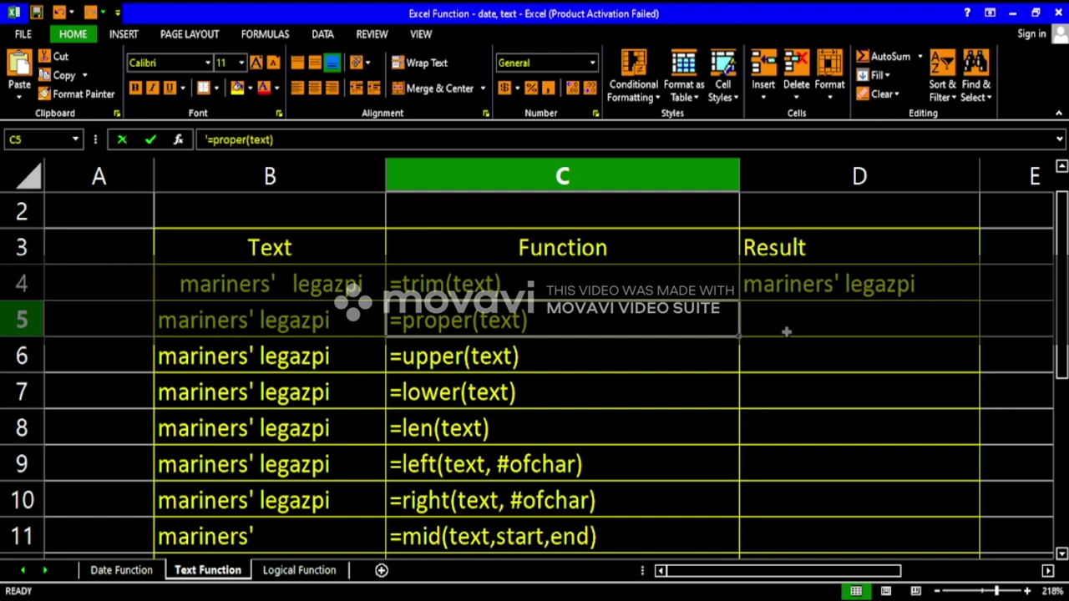
# Step: Enter the formula =proper(B5) in cell D5, the Result cell of the proper row
pyautogui.click(786, 332)
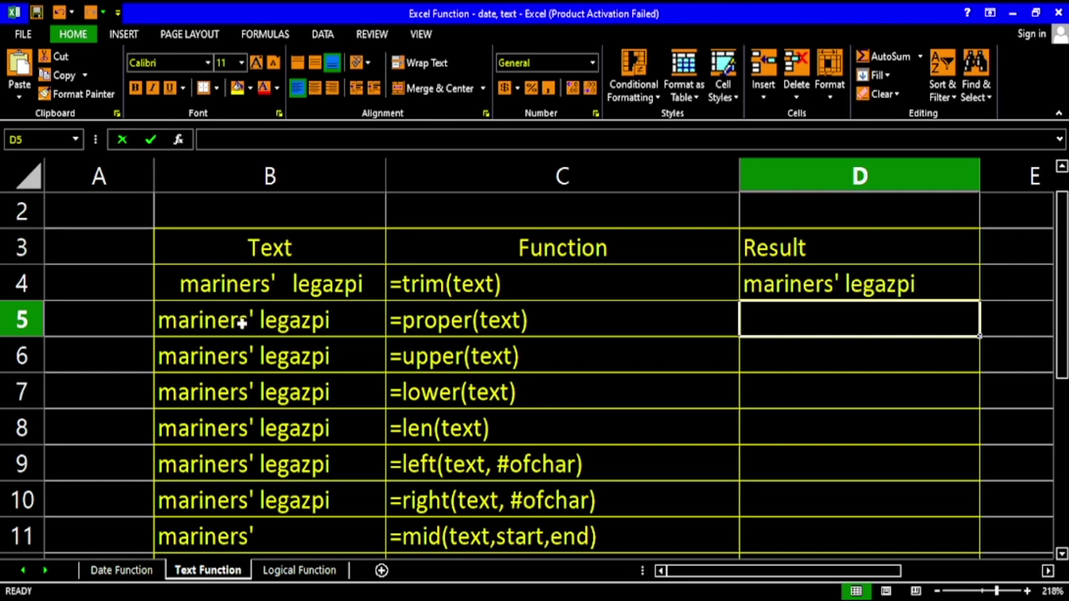
pyautogui.write('=')
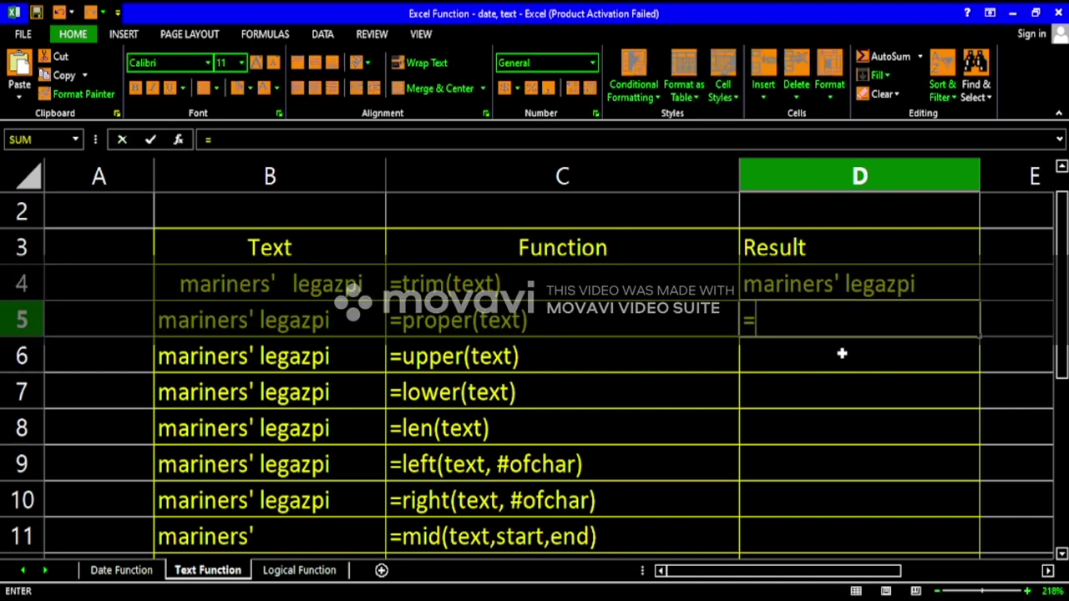
pyautogui.write('proper')
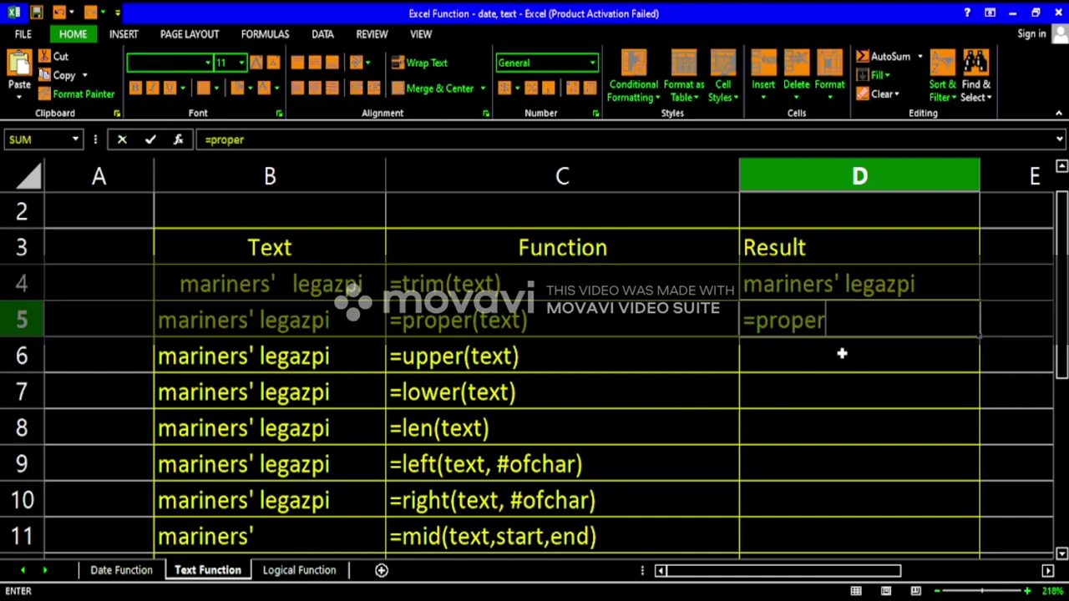
pyautogui.write('(')
pyautogui.click(298, 320)
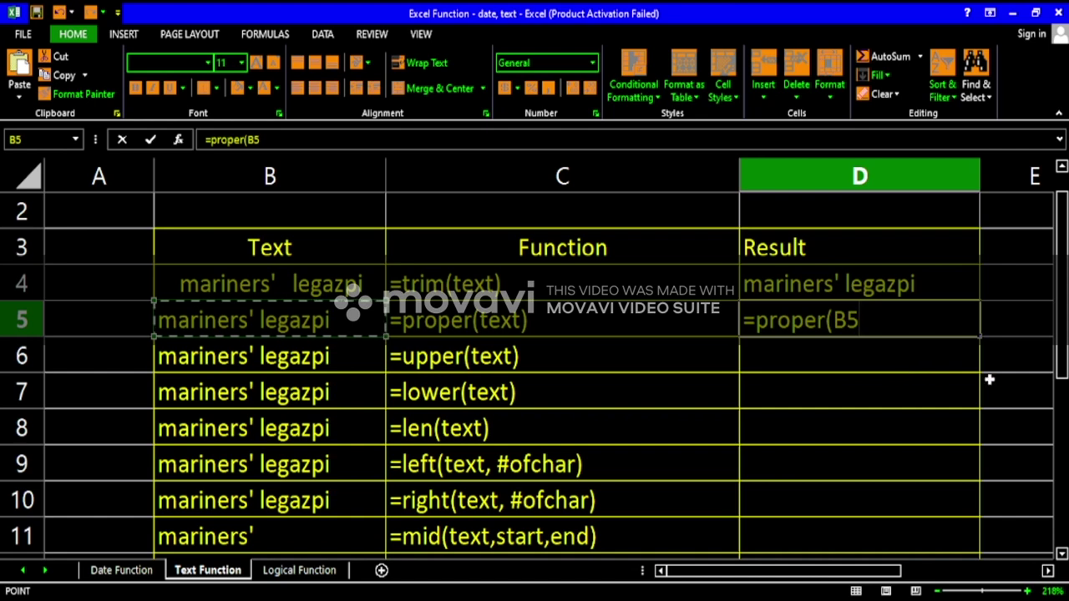
pyautogui.write(')')
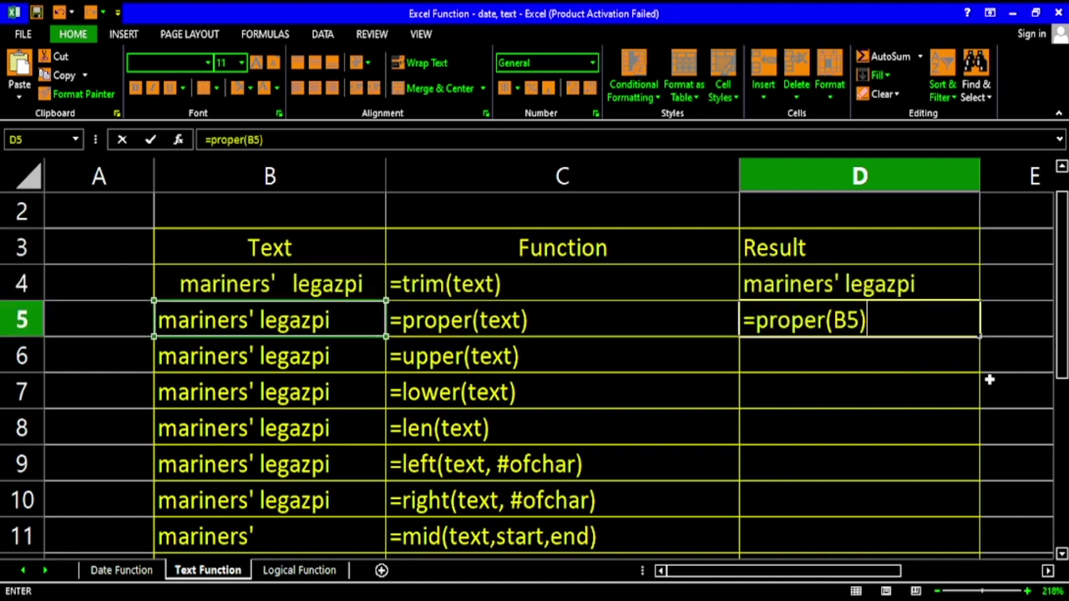
pyautogui.press('Return')
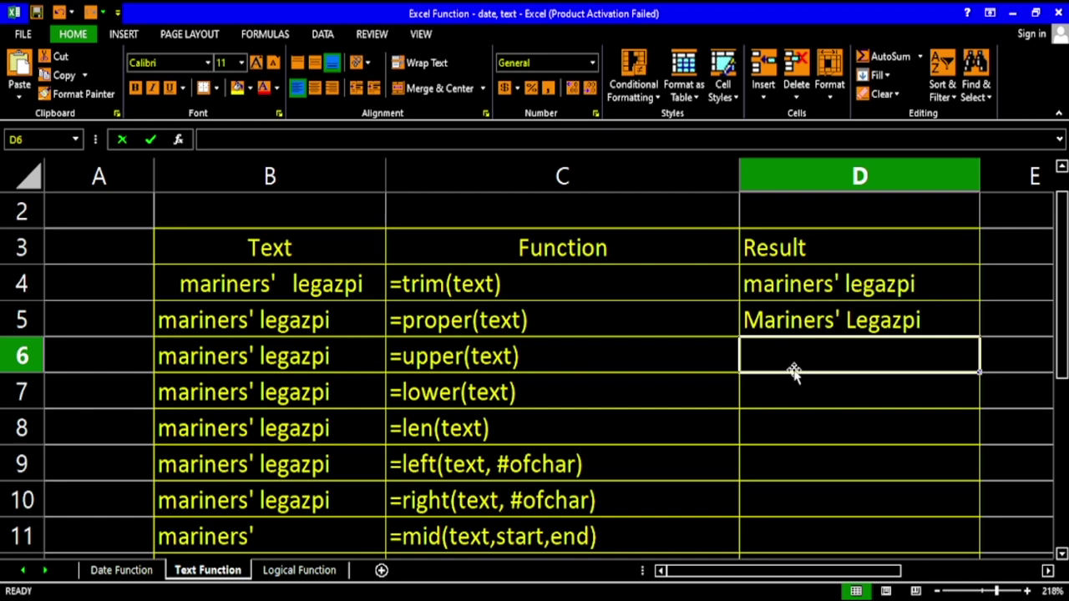
# Step: Enter the formula =upper(B6) in cell D6, the Result cell of the upper row
pyautogui.write('=')
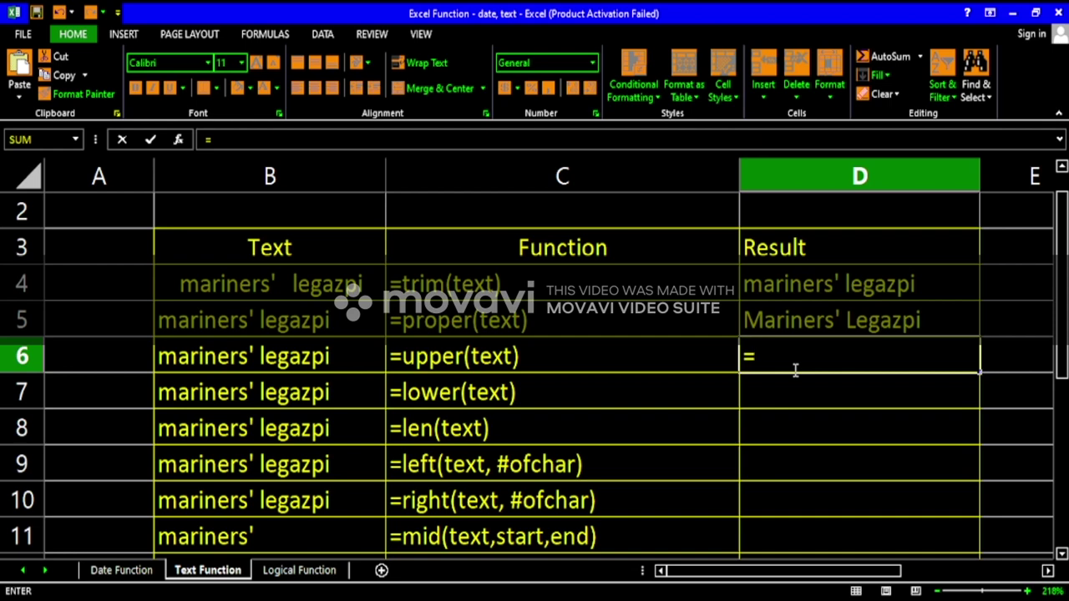
pyautogui.write('upper')
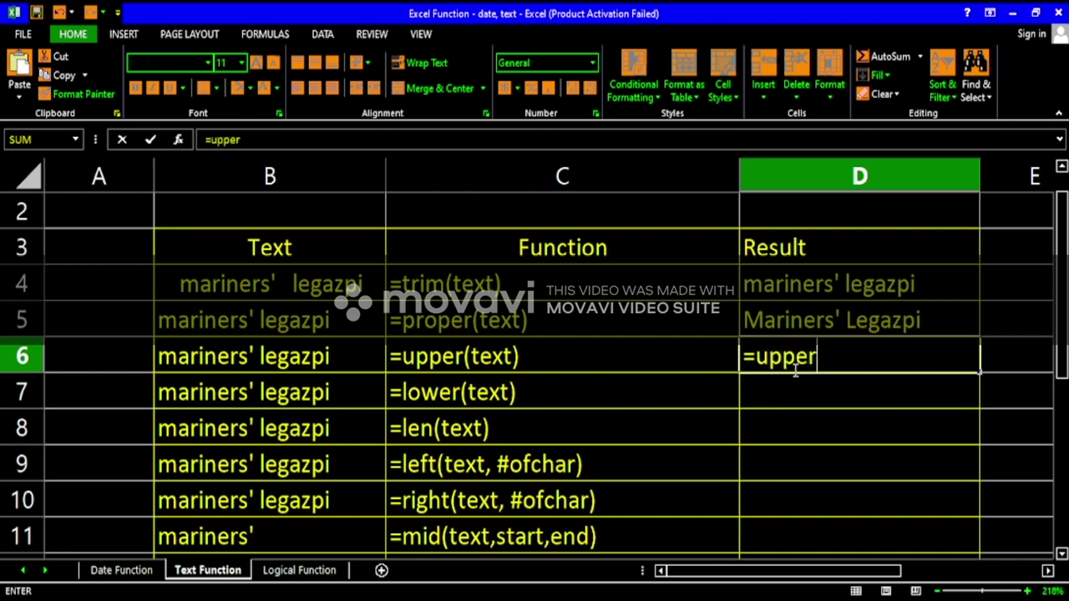
pyautogui.write('(')
pyautogui.click(305, 365)
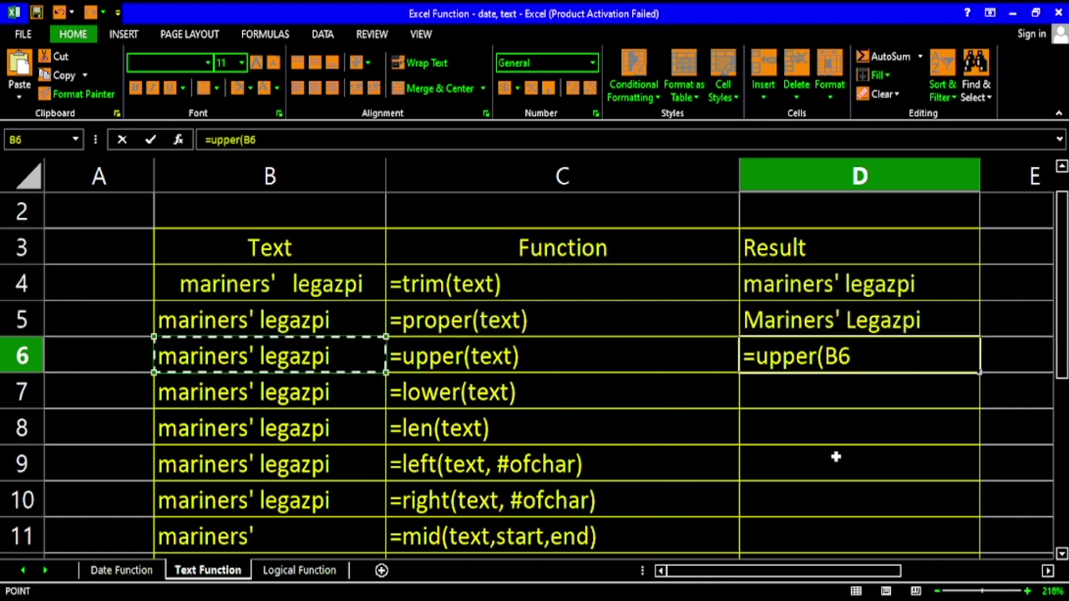
pyautogui.press('Return')
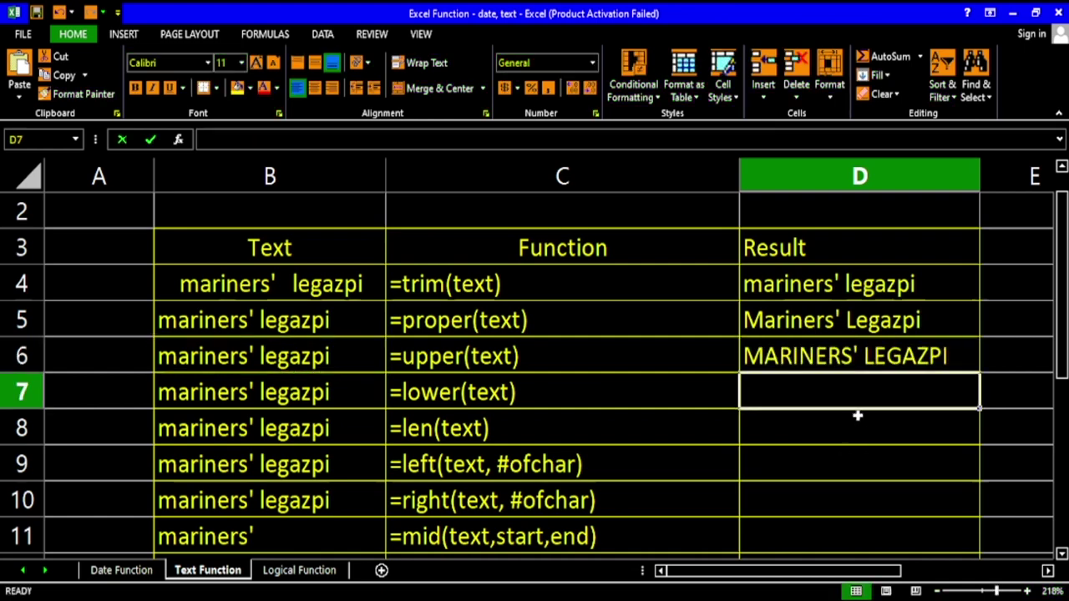
pyautogui.click(815, 363)
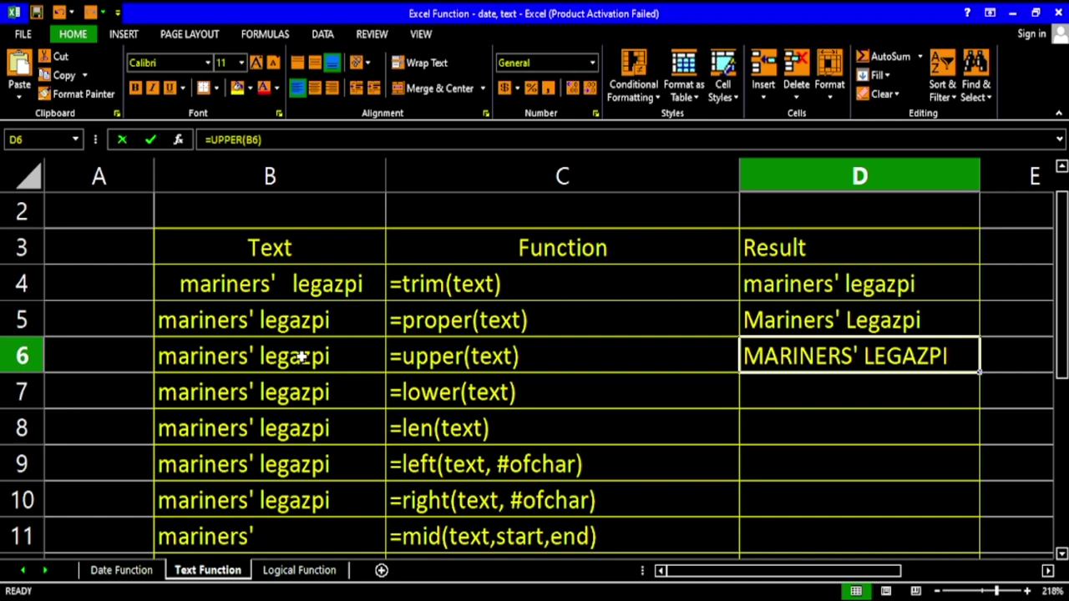
# Step: Enter the formula =lower(B7) in cell D7, the Result cell of the lower row
pyautogui.click(839, 408)
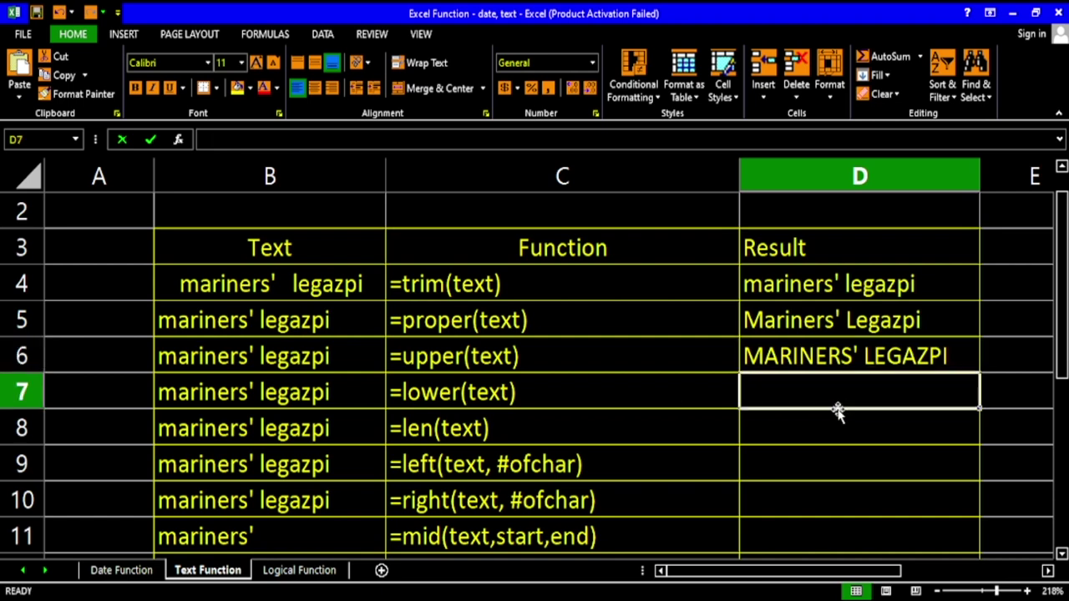
pyautogui.write('=low')
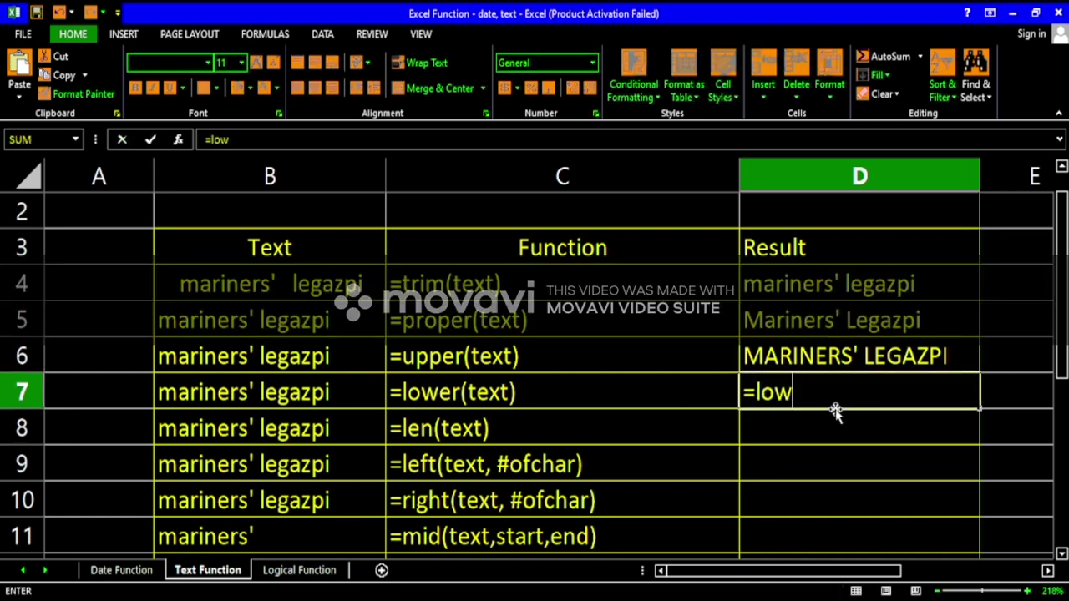
pyautogui.write('er(')
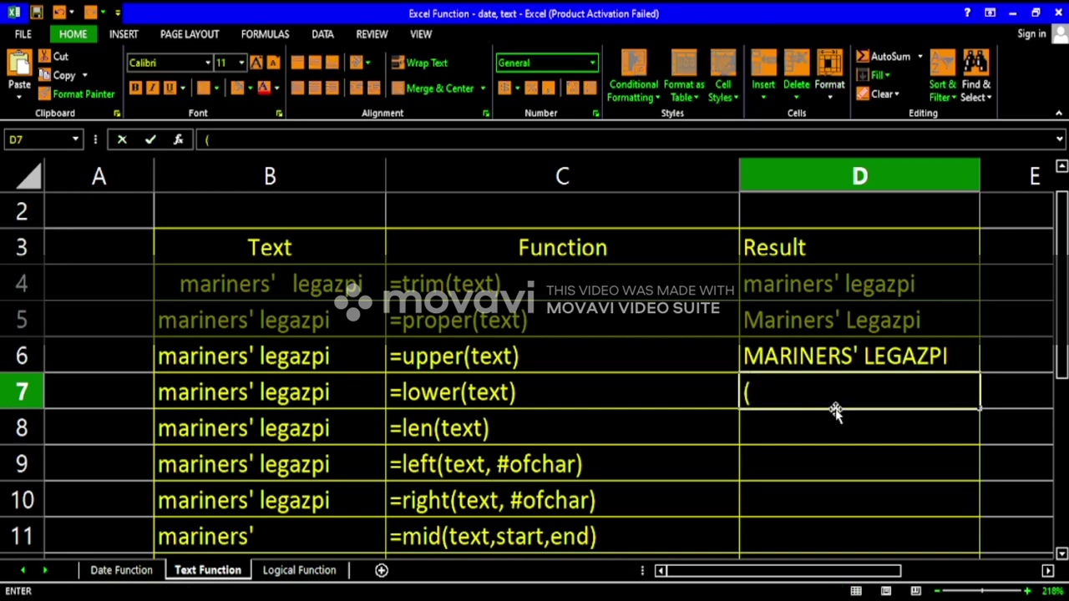
pyautogui.press('BackSpace')
pyautogui.write('=lo')
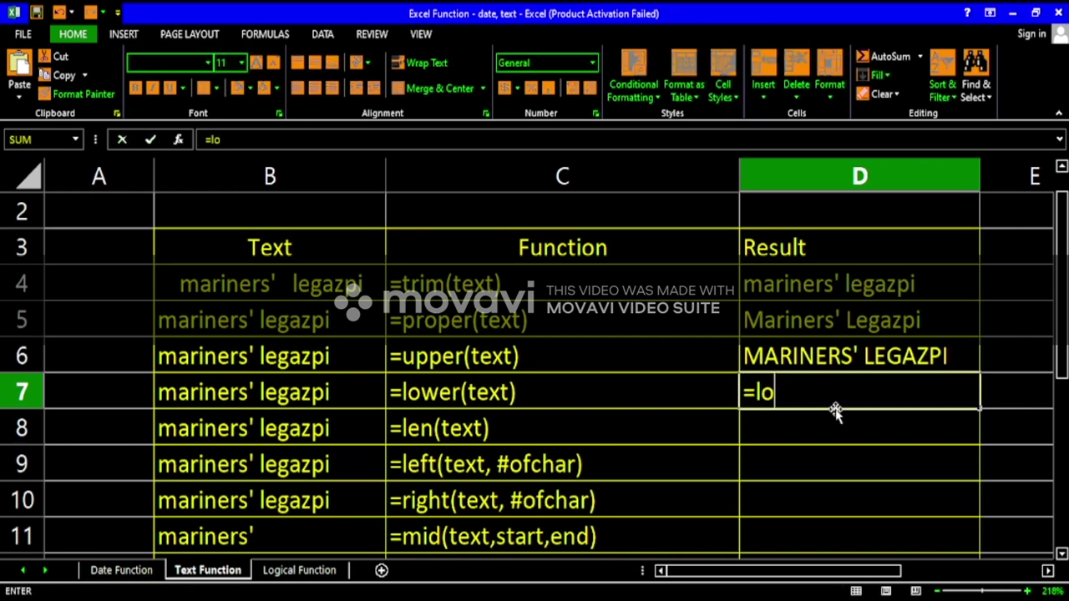
pyautogui.write('wer(')
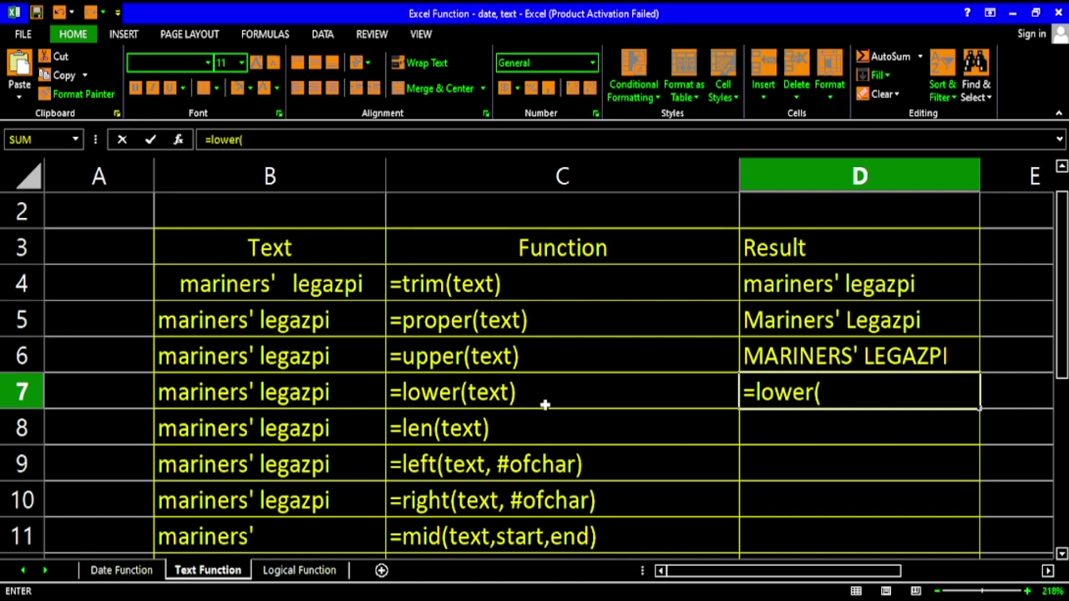
pyautogui.click(318, 393)
pyautogui.write(')')
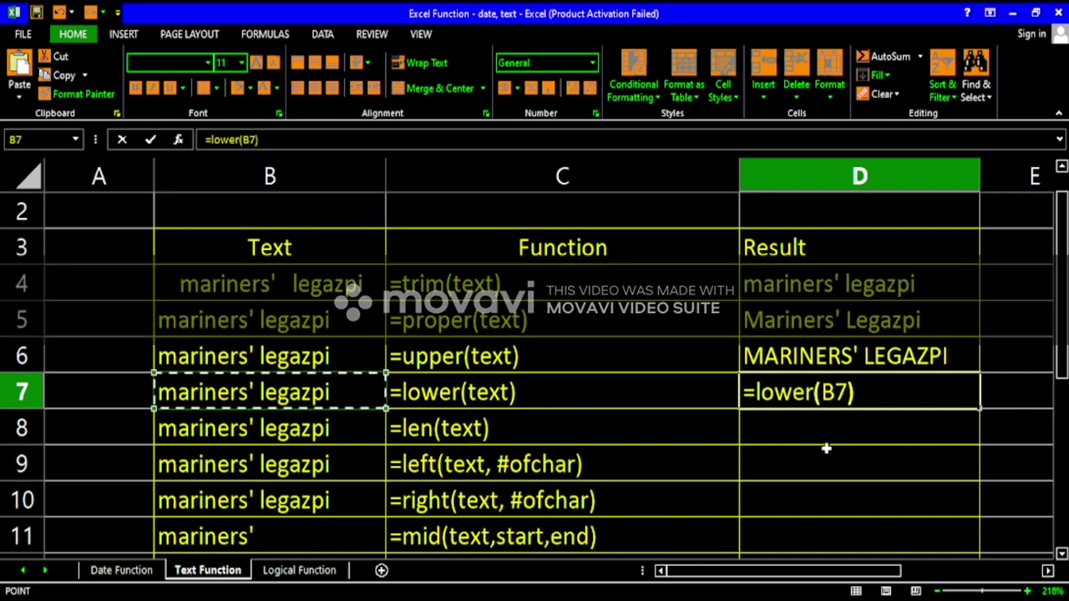
pyautogui.press('Return')
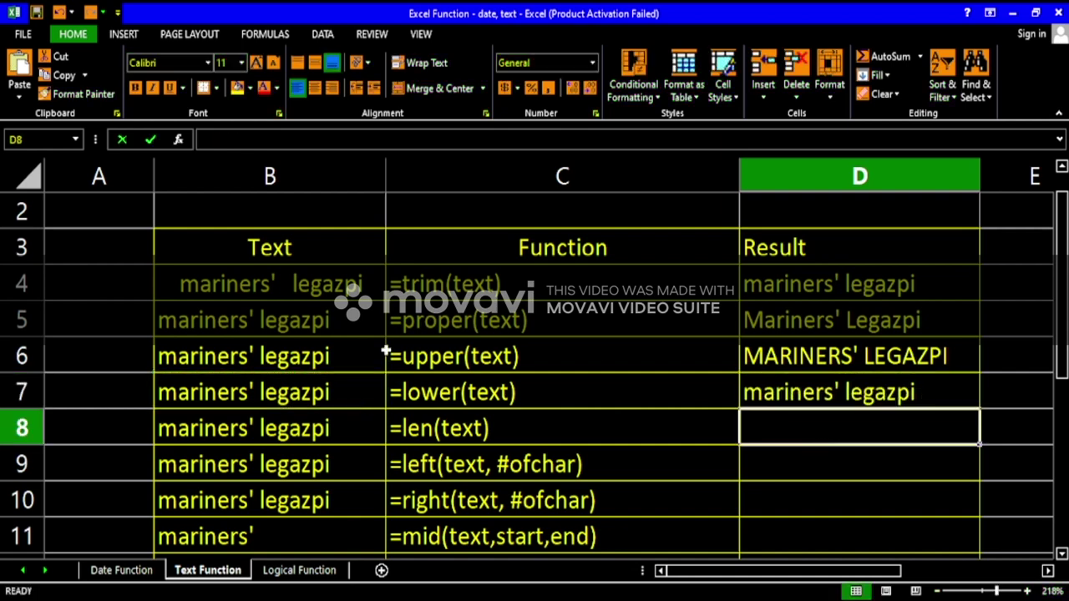
# Step: Replace the sample text in B7 with MARINERS' LEGAZPI in capitals and check the lower formula in D7
pyautogui.click(337, 392)
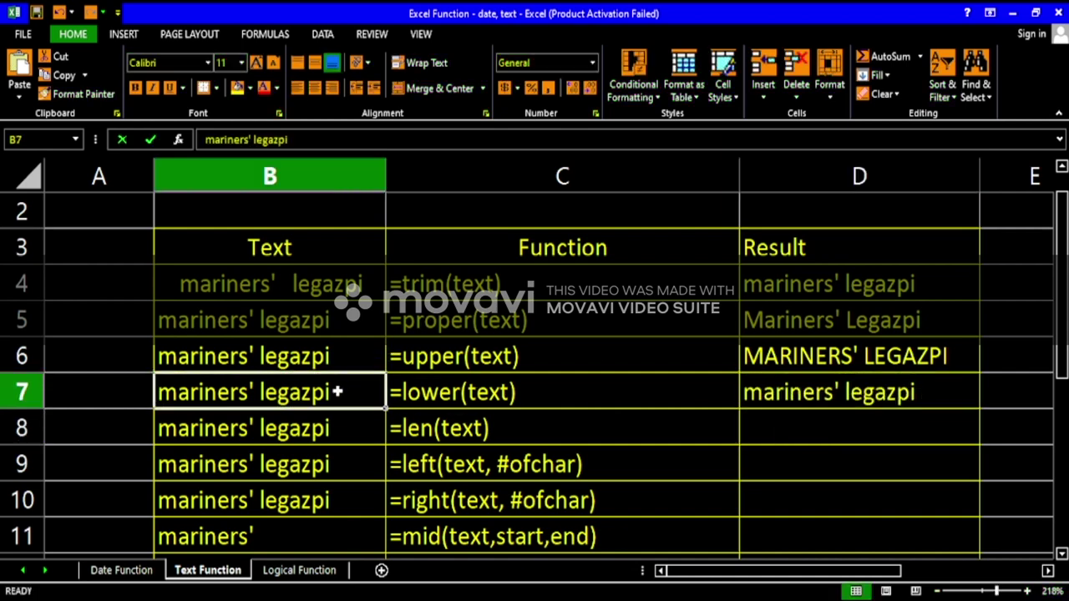
pyautogui.write('MARINERS')
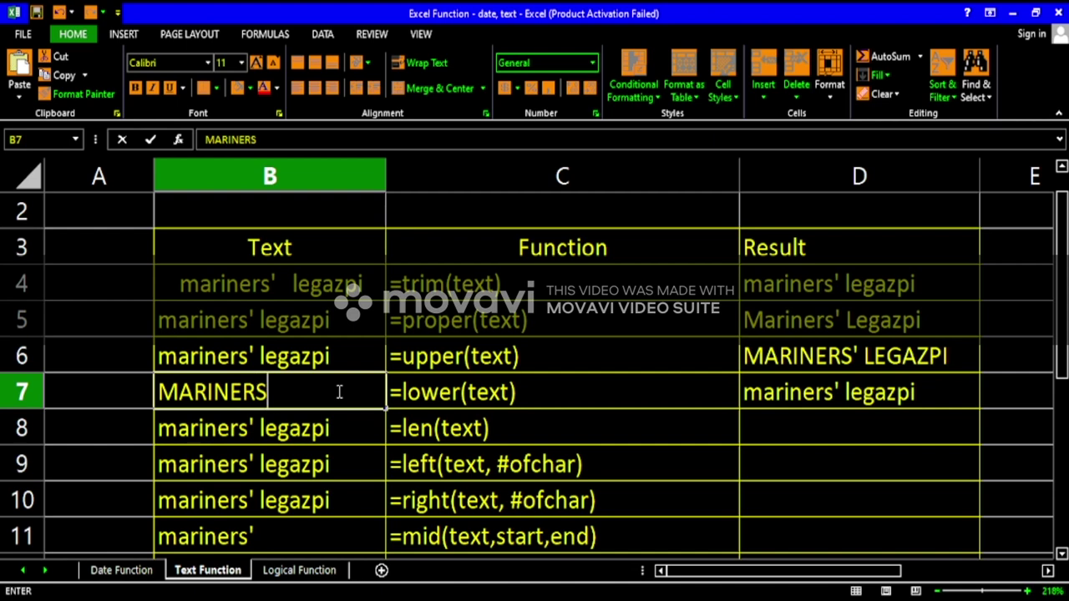
pyautogui.write("' LE")
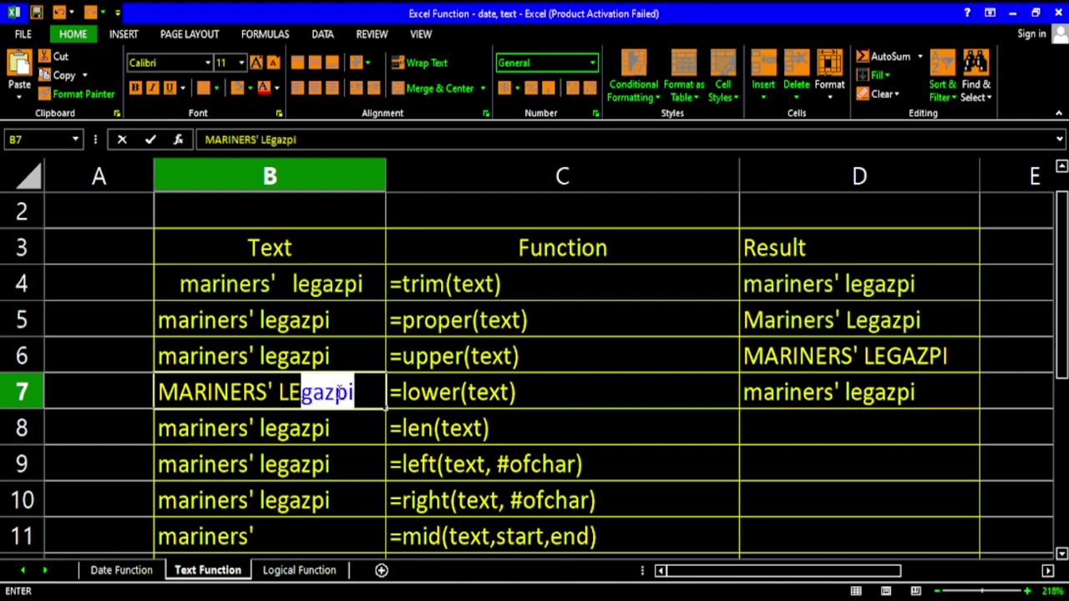
pyautogui.write('GAZP')
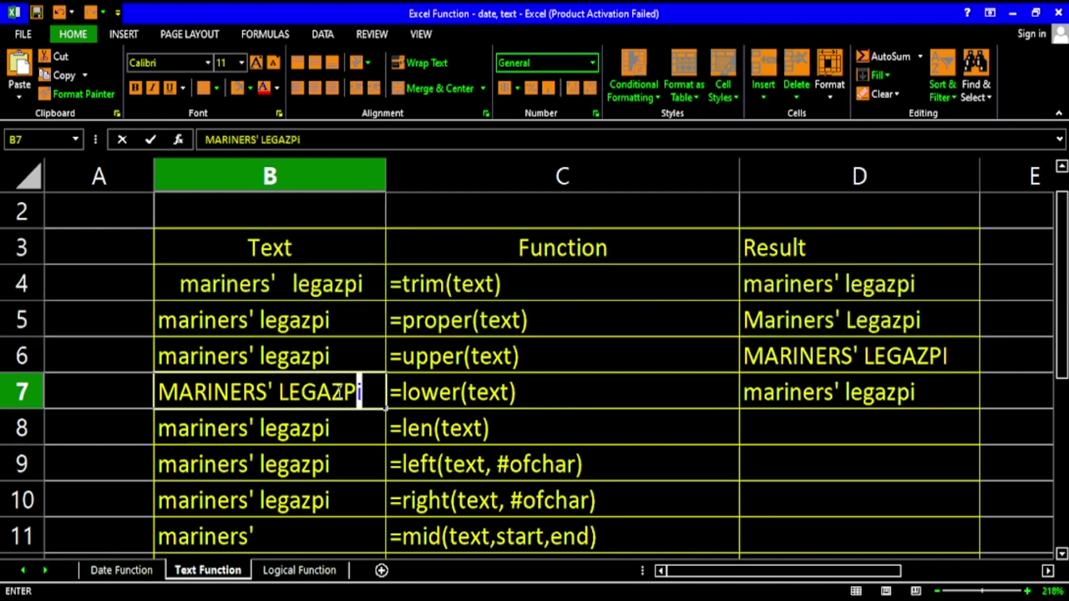
pyautogui.write('I')
pyautogui.press('Return')
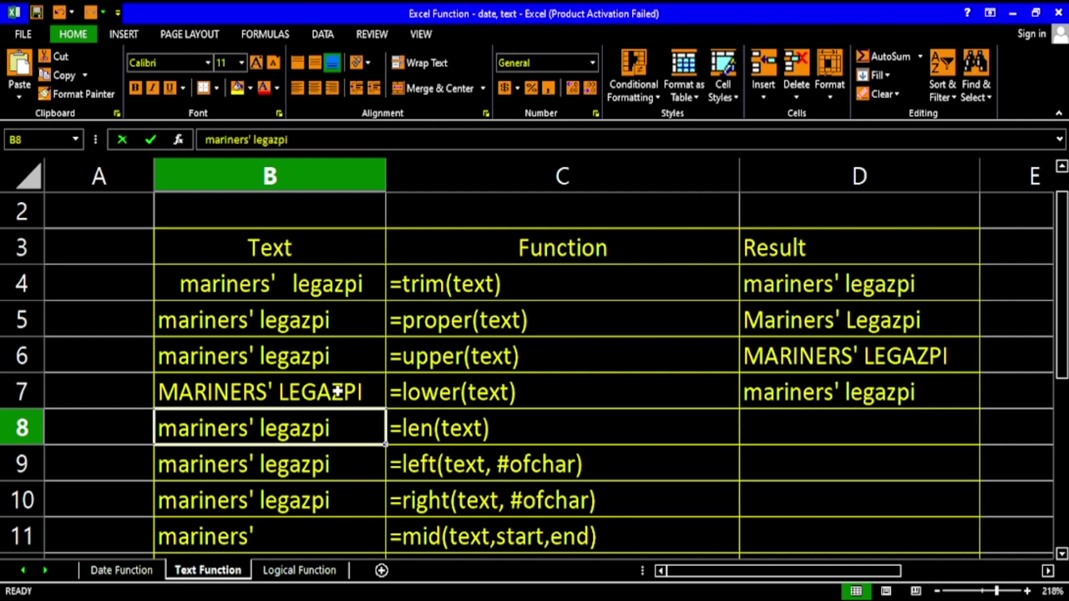
pyautogui.doubleClick(890, 387)
pyautogui.press('Return')
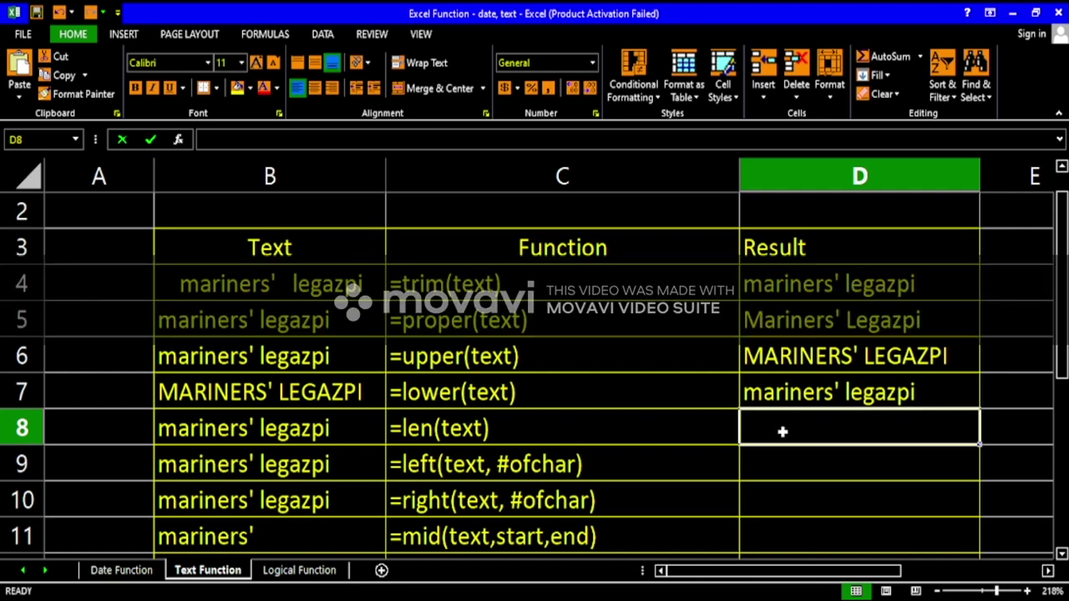
# Step: Enter the formula =len(B8) in cell D8, the Result cell of the len row
pyautogui.click(488, 427)
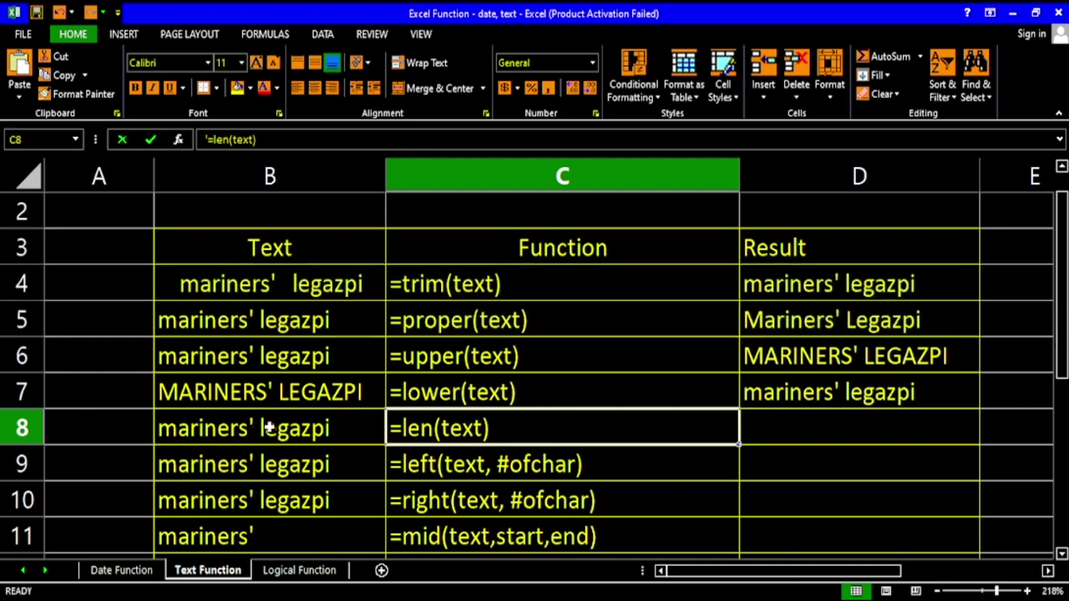
pyautogui.click(841, 439)
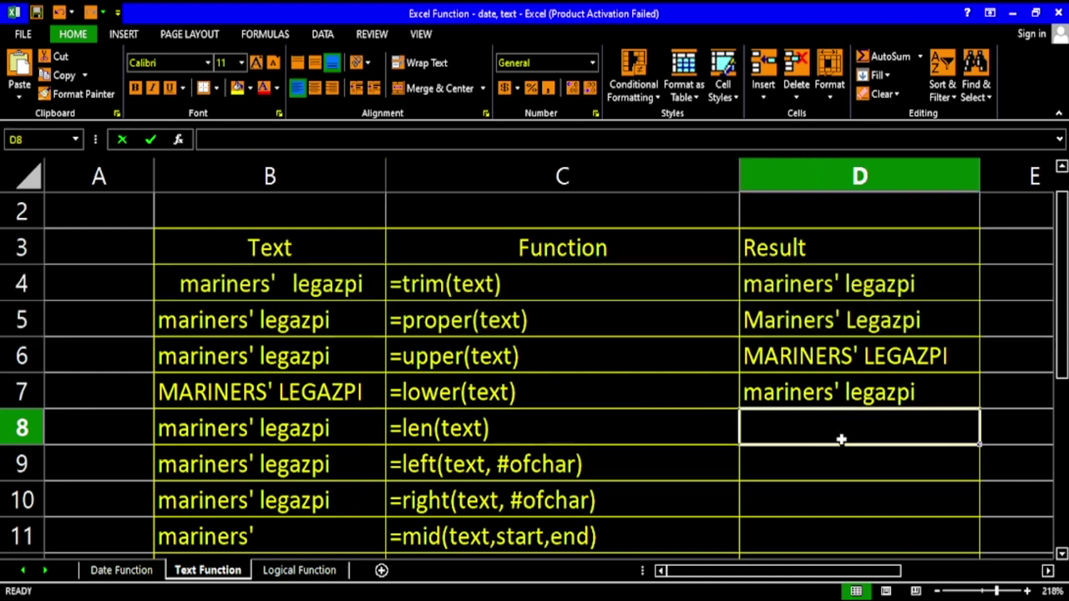
pyautogui.write('=')
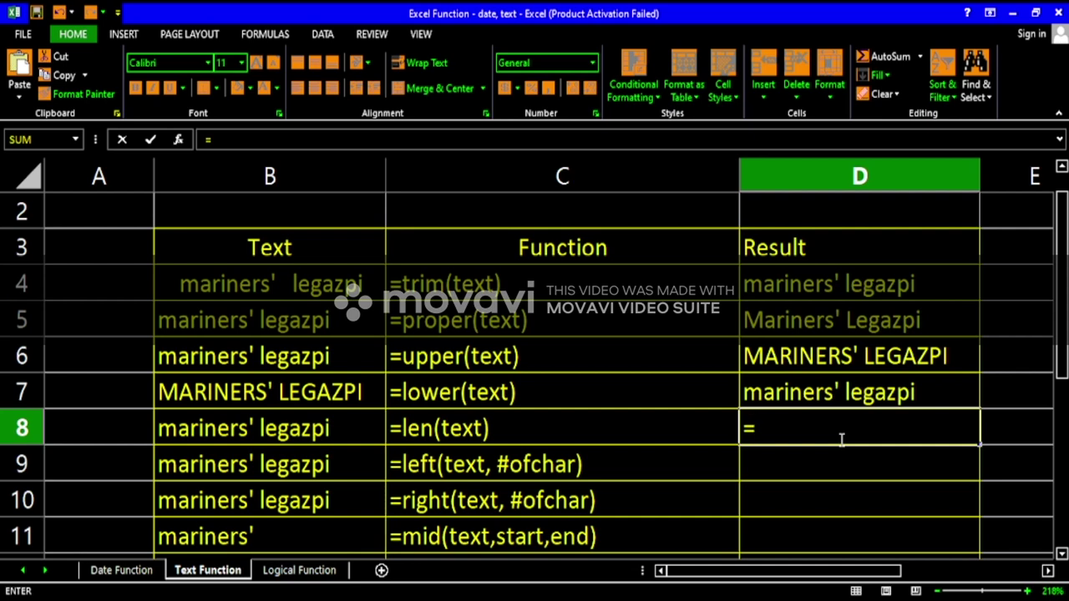
pyautogui.write('len(')
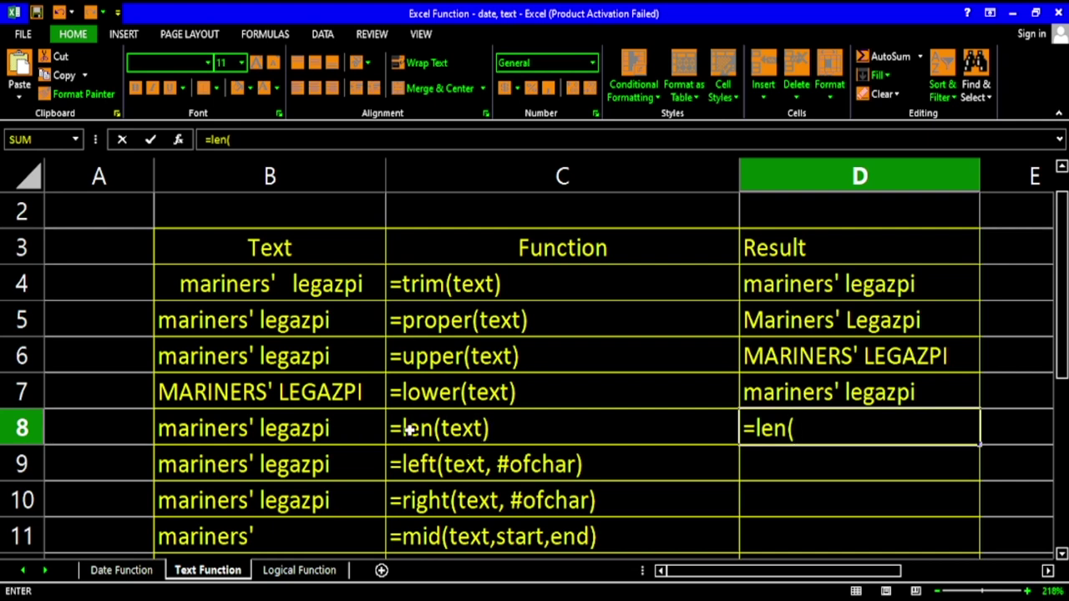
pyautogui.click(299, 440)
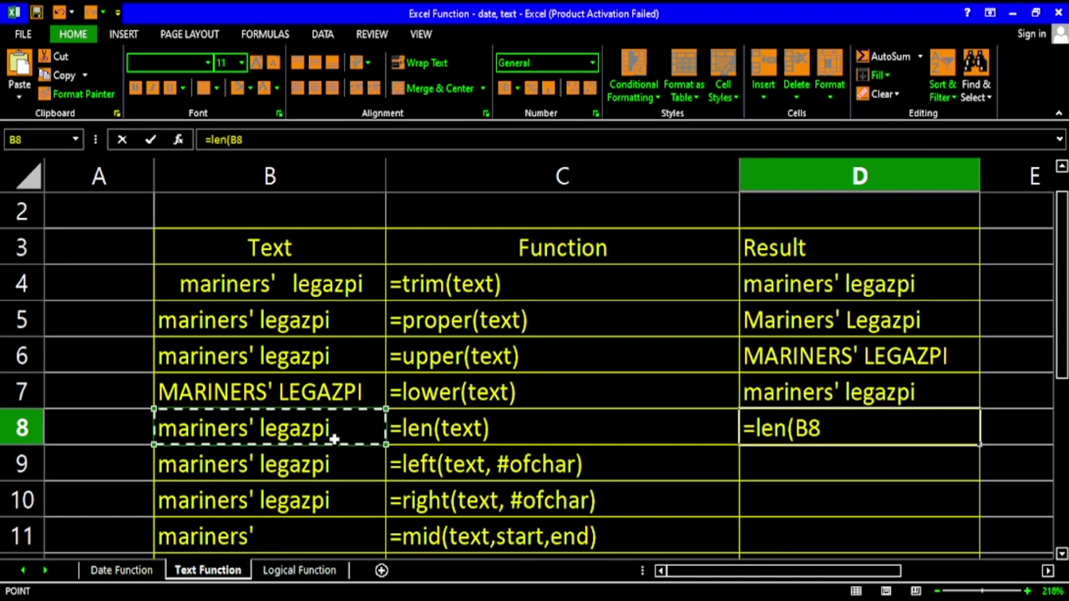
pyautogui.write(')')
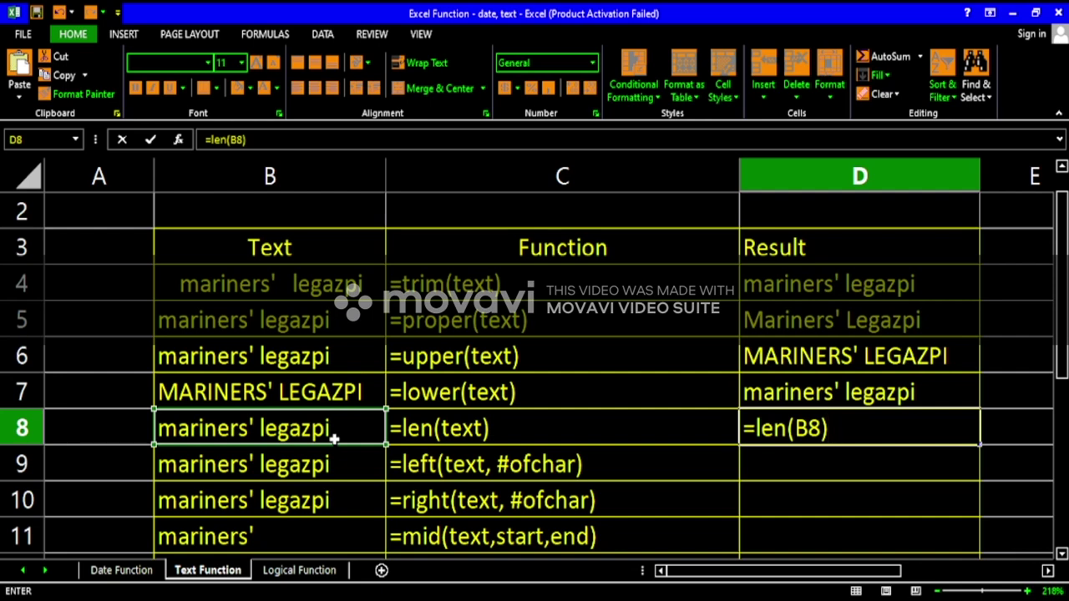
pyautogui.press('Return')
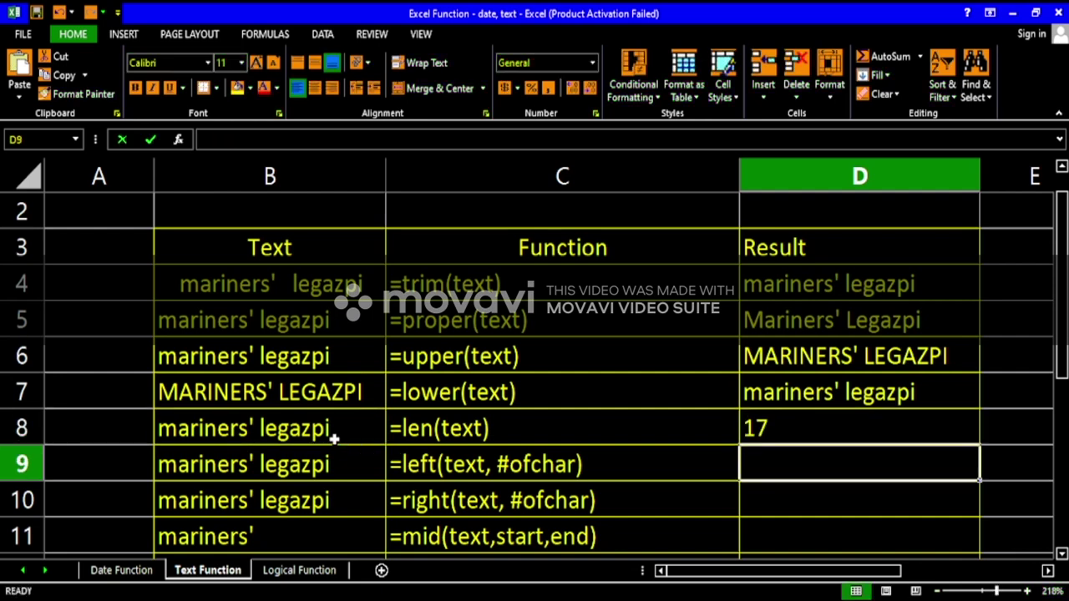
# Step: Check the len result in D8 against the characters in B8, testing a trailing space in B8 and removing it again
pyautogui.click(798, 432)
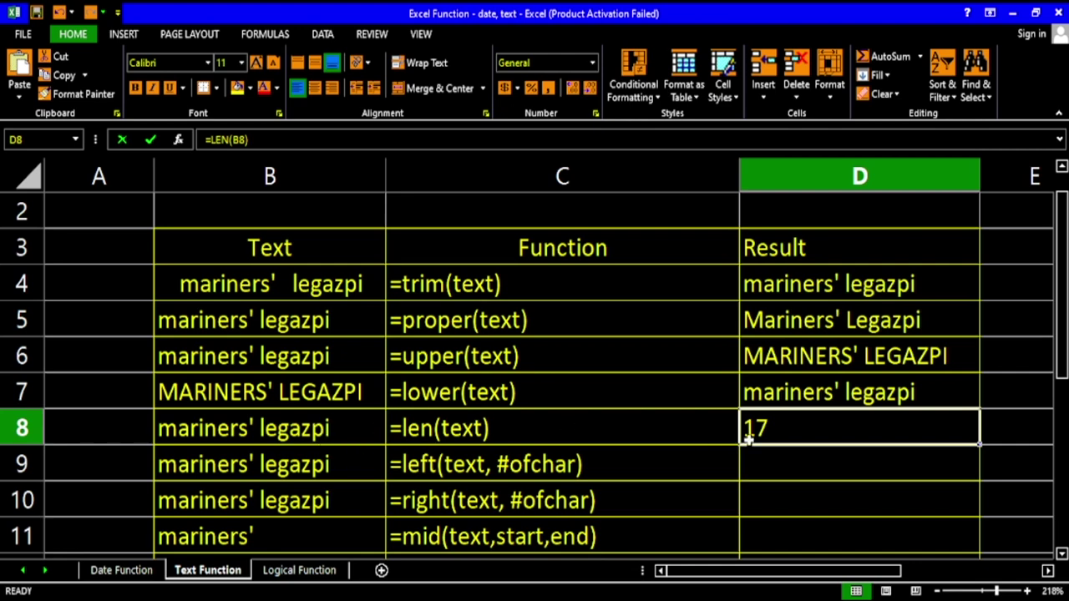
pyautogui.doubleClick(171, 435)
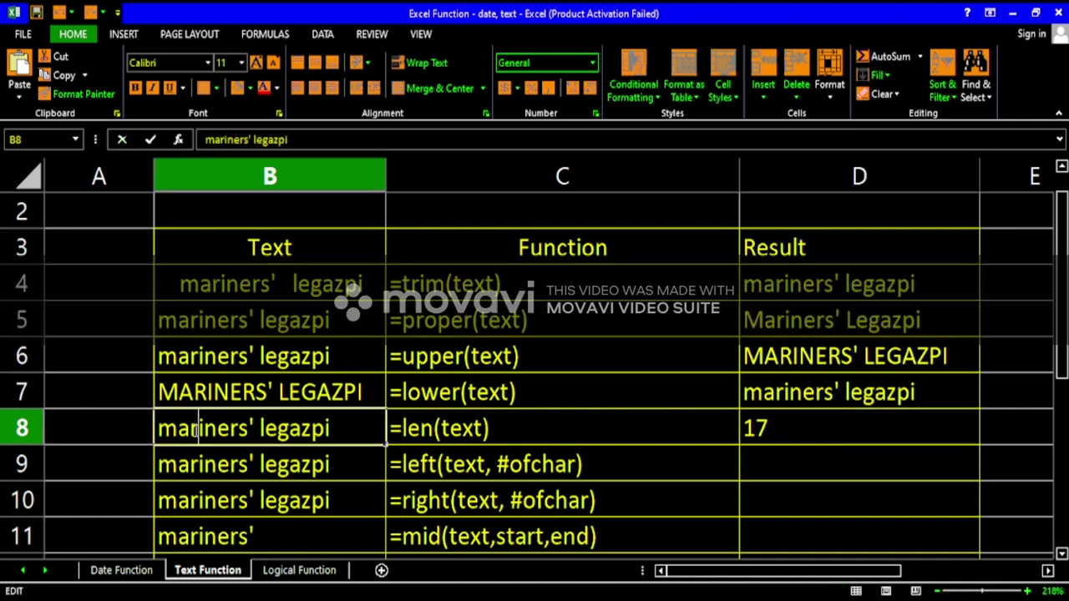
pyautogui.click(217, 428)
pyautogui.click(249, 427)
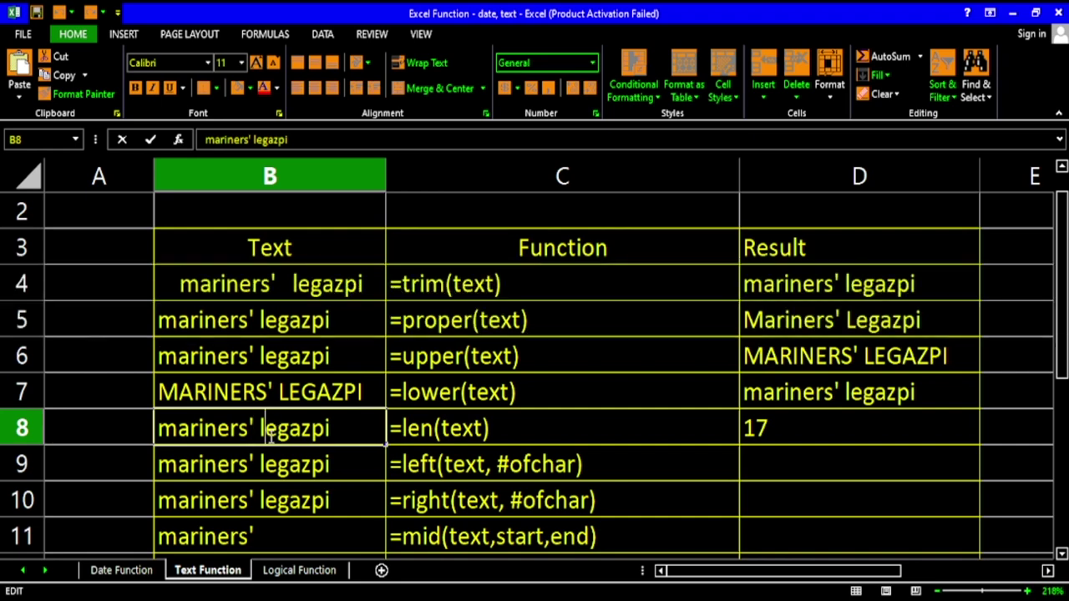
pyautogui.click(278, 430)
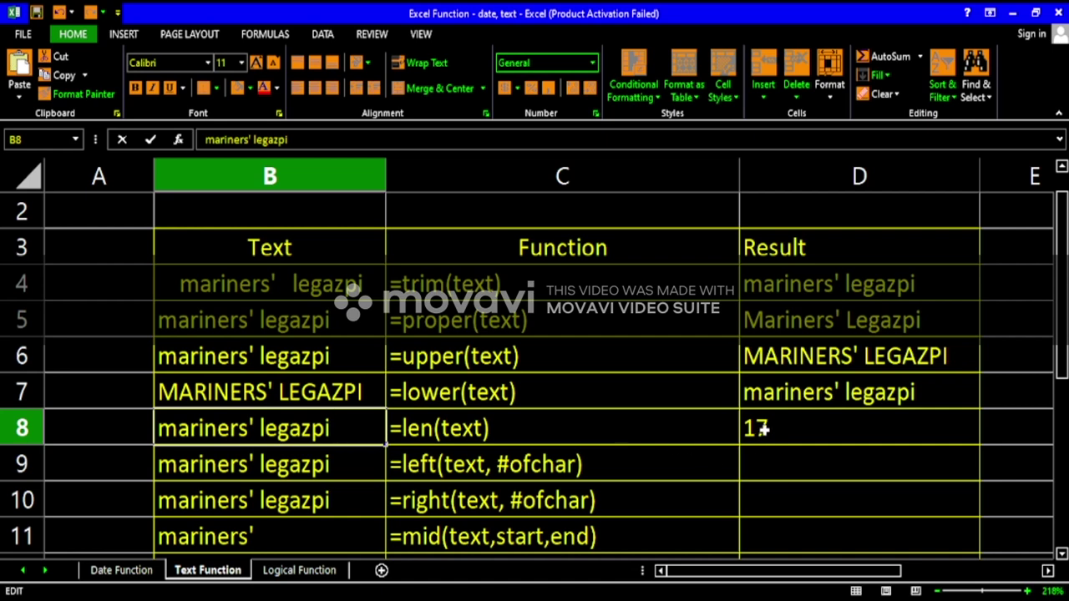
pyautogui.press('Return')
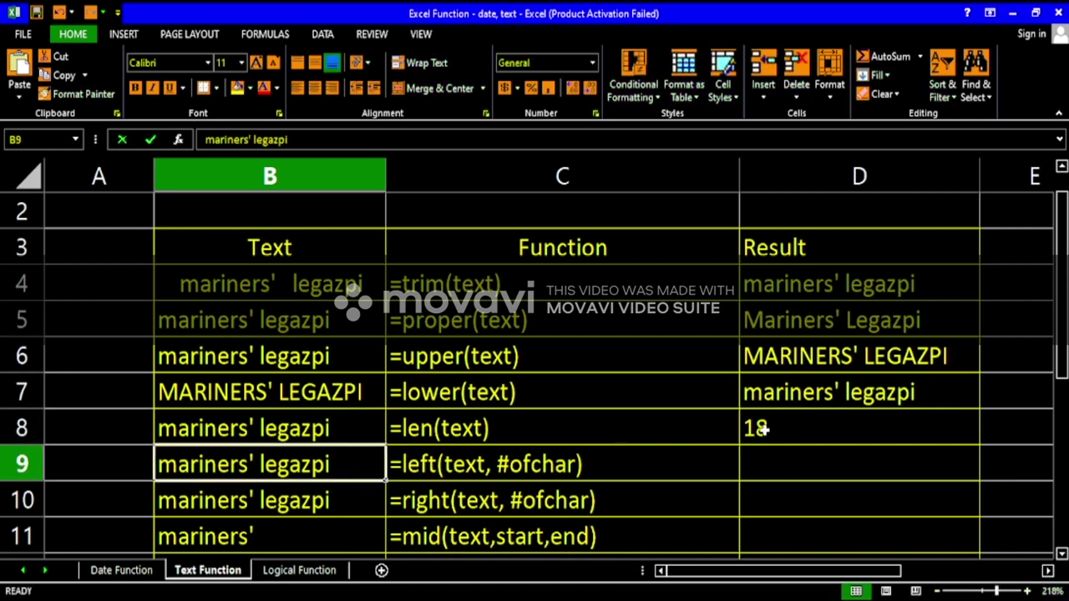
pyautogui.doubleClick(359, 417)
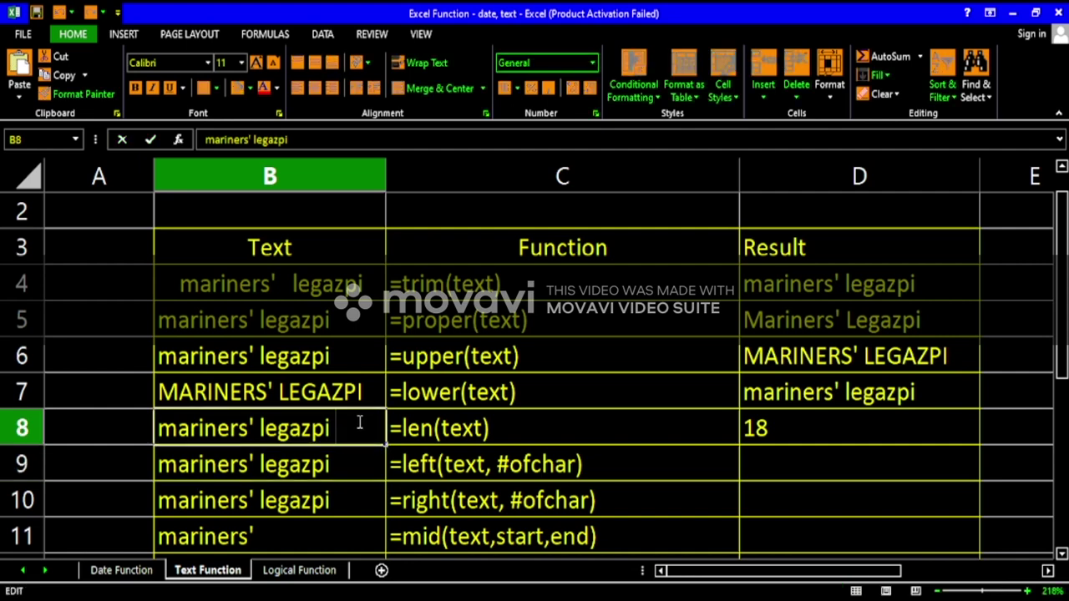
pyautogui.press('Return')
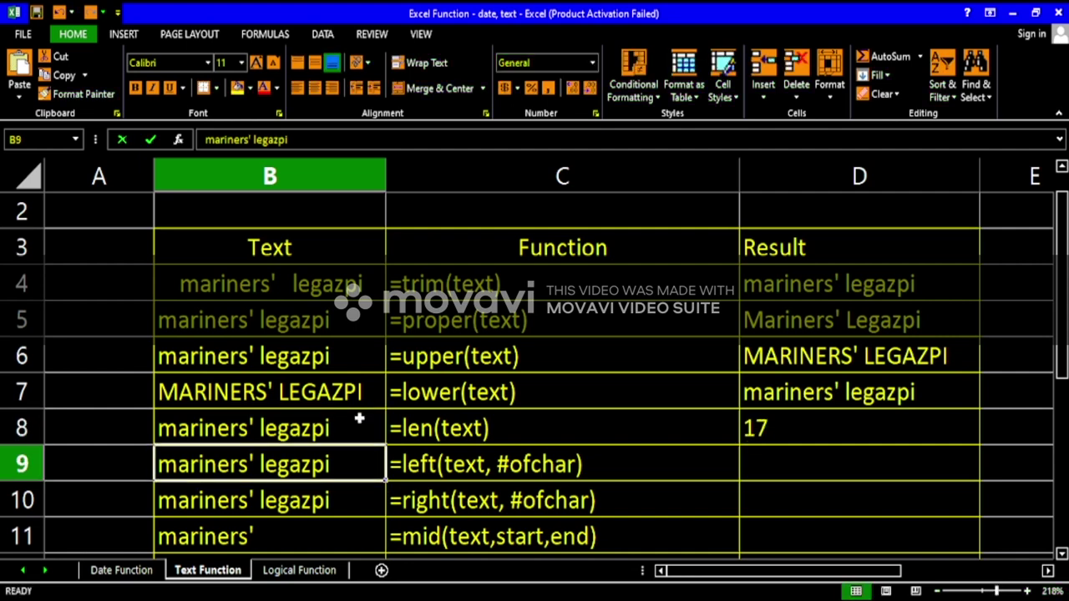
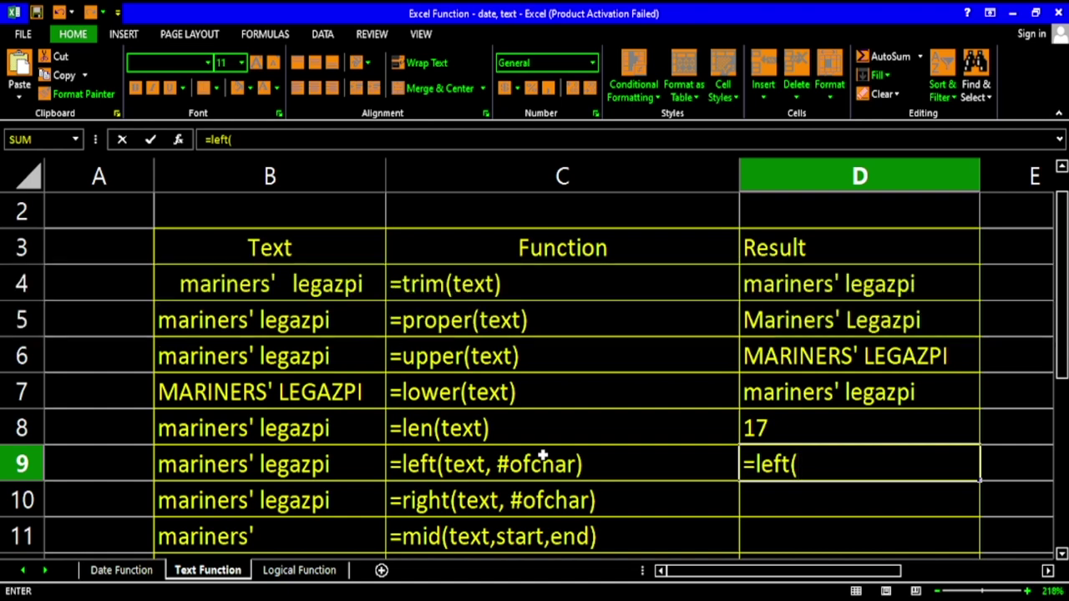
# Step: Complete the formula in D9, the Result cell of the left row, as =left(B9,9)
pyautogui.click(303, 465)
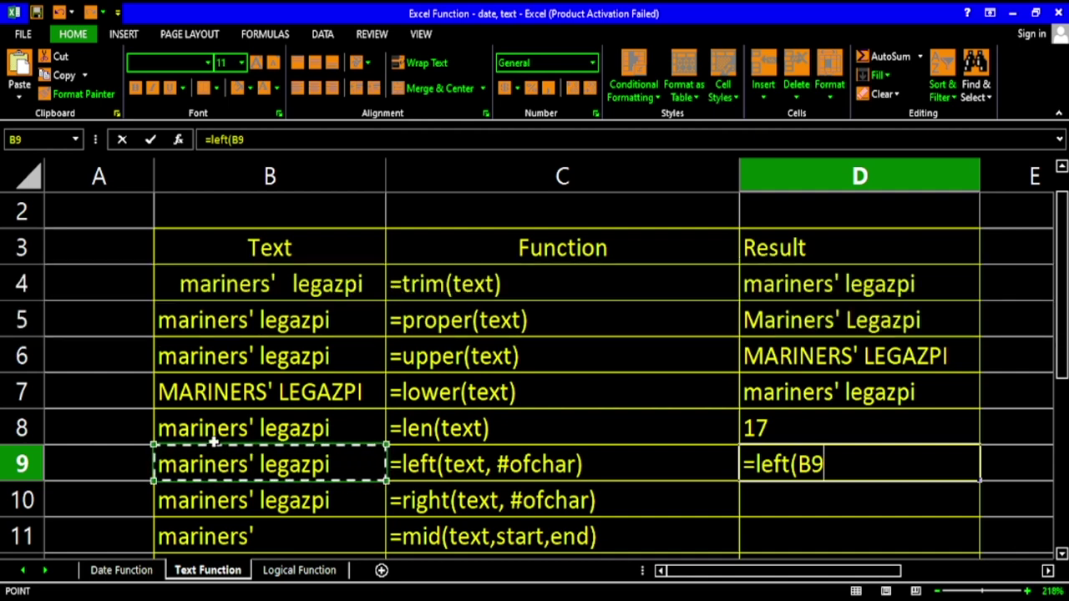
pyautogui.write(',9')
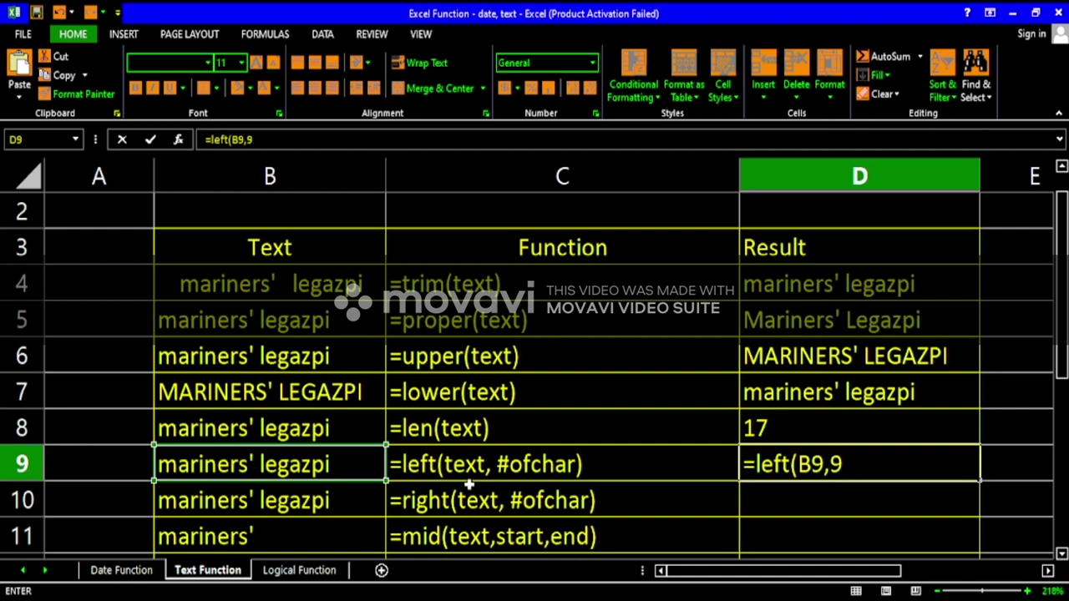
pyautogui.write(')')
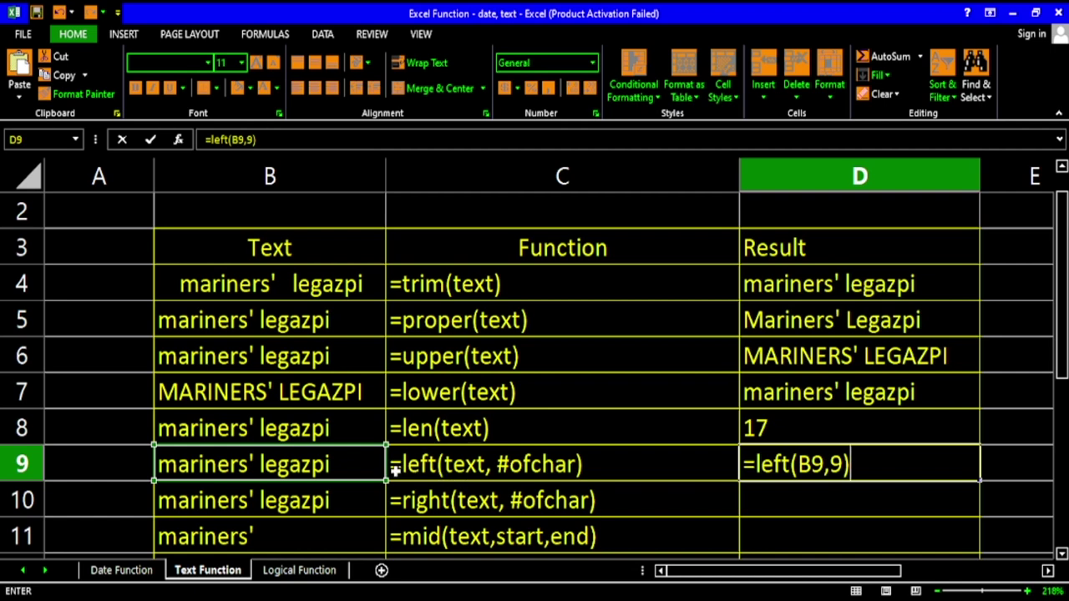
pyautogui.press('Return')
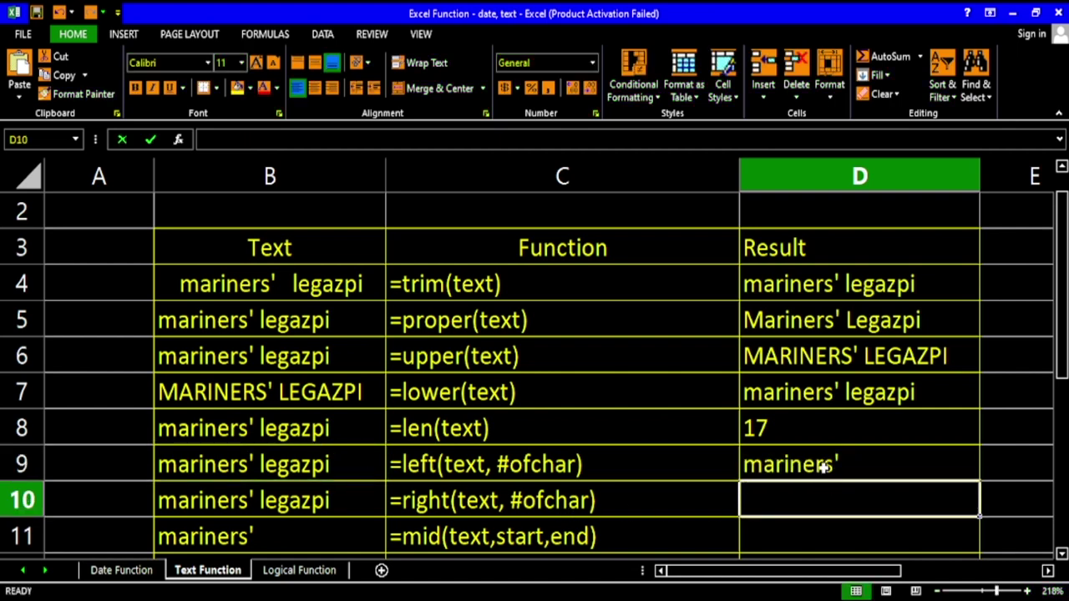
# Step: Change the number of characters in the D9 left formula to 6
pyautogui.click(824, 467)
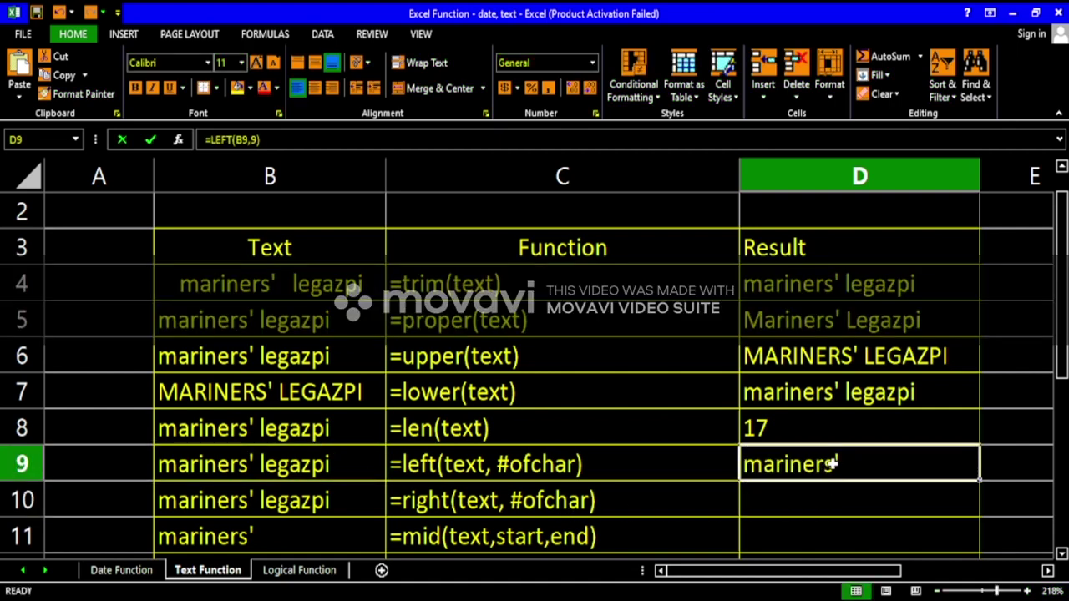
pyautogui.doubleClick(842, 468)
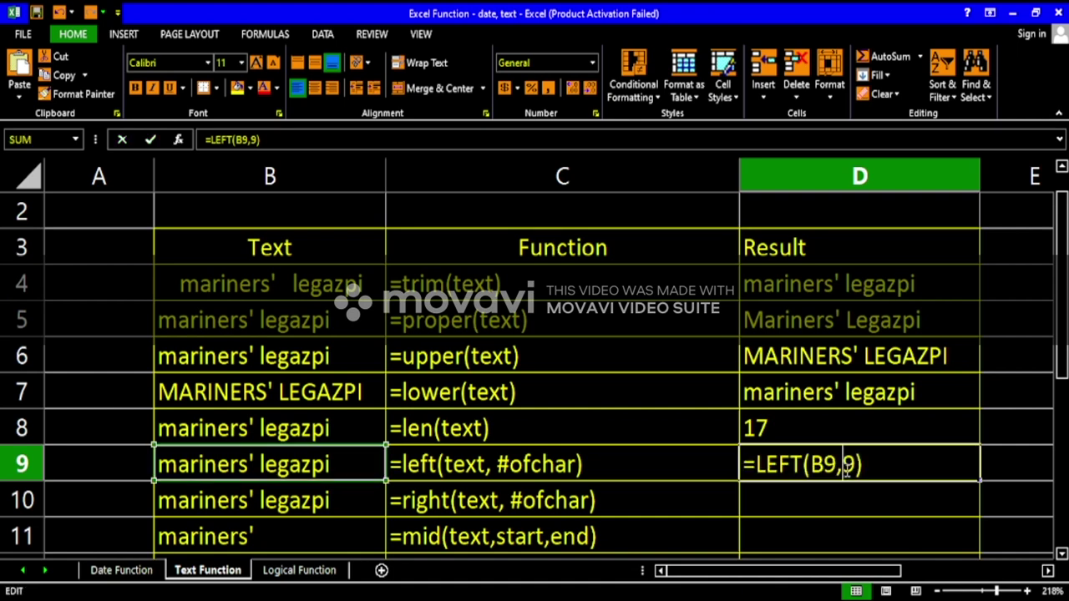
pyautogui.press('BackSpace')
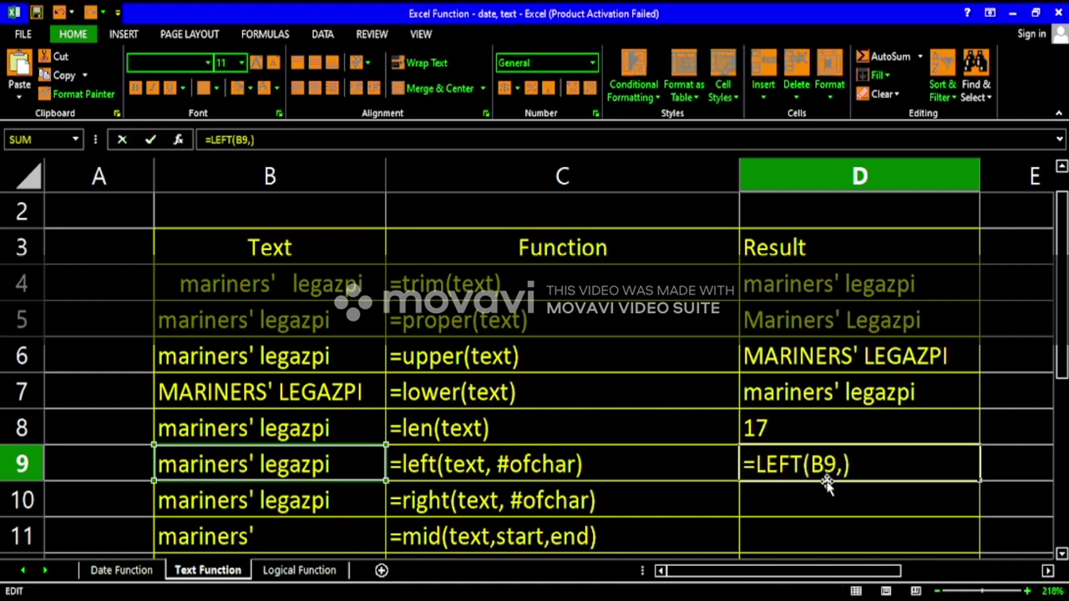
pyautogui.write('6')
pyautogui.press('Return')
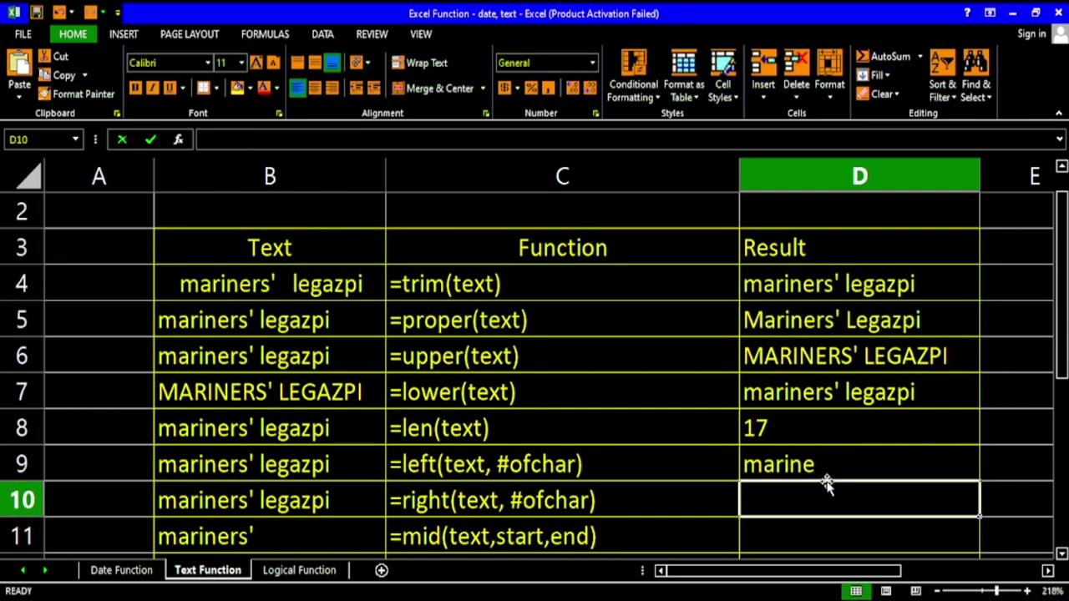
# Step: Compare the left result in D9 with the first six characters of the text in B9
pyautogui.click(820, 470)
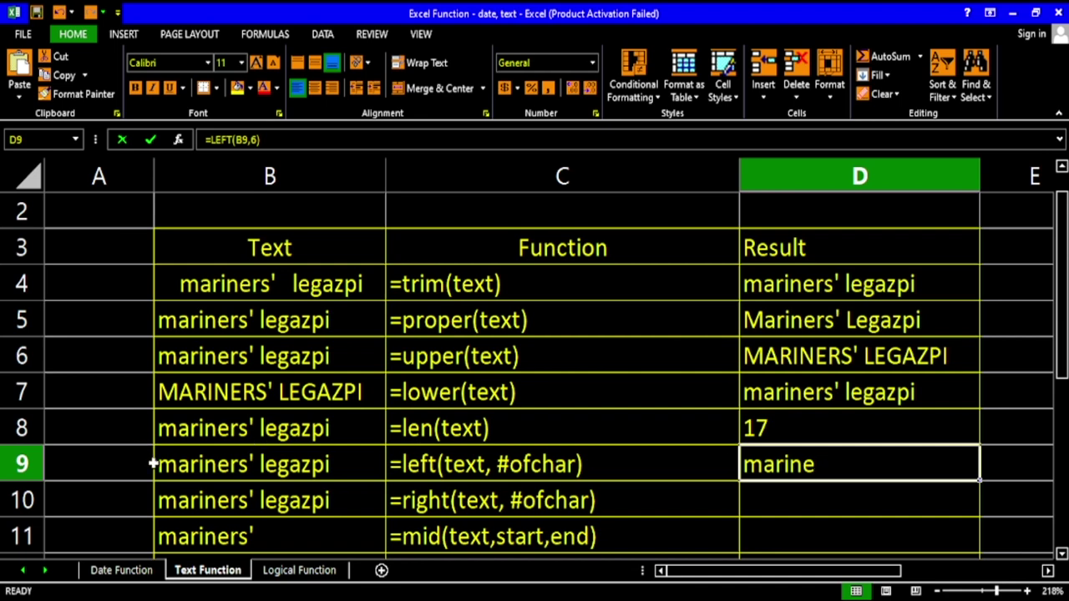
pyautogui.doubleClick(181, 465)
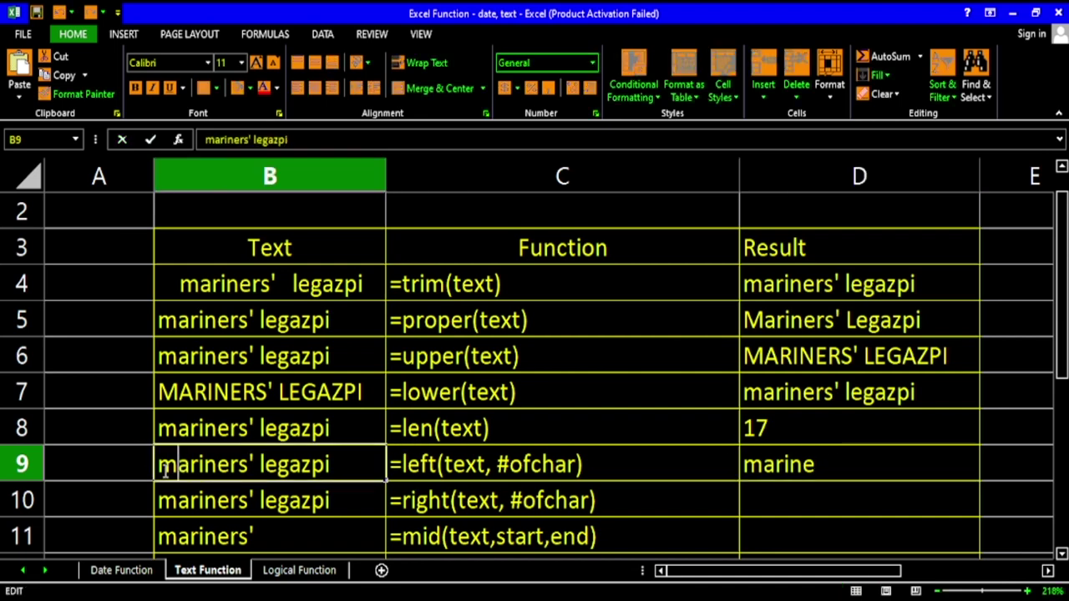
pyautogui.click(189, 468)
pyautogui.click(200, 468)
pyautogui.click(208, 466)
pyautogui.click(219, 467)
pyautogui.click(230, 466)
pyautogui.doubleClick(230, 466)
pyautogui.click(229, 466)
pyautogui.doubleClick(227, 466)
pyautogui.click(204, 466)
pyautogui.moveTo(231, 467); pyautogui.dragTo(167, 469)
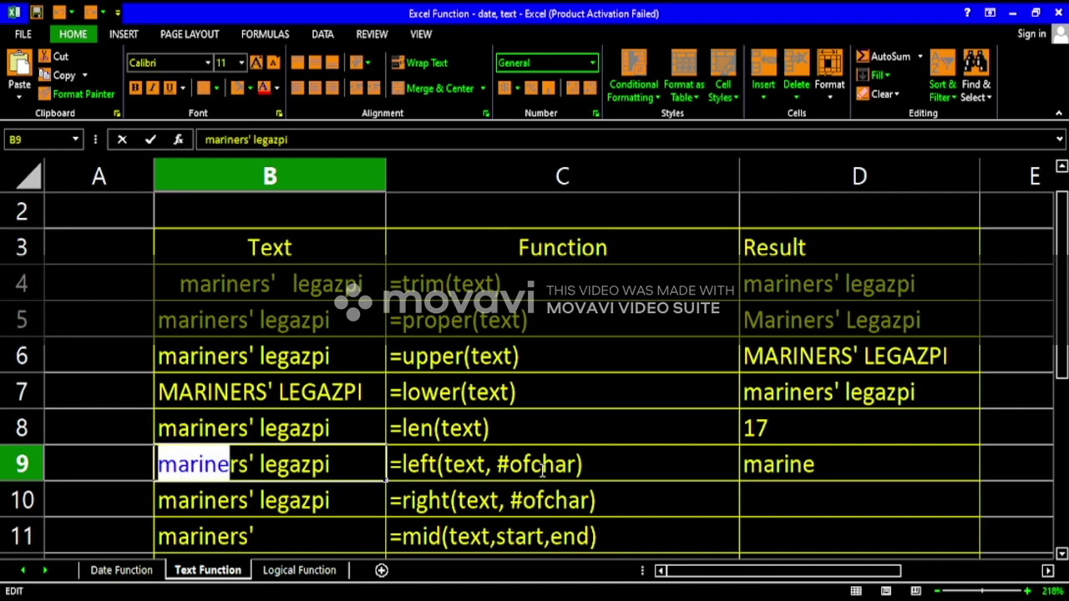
pyautogui.press('Return')
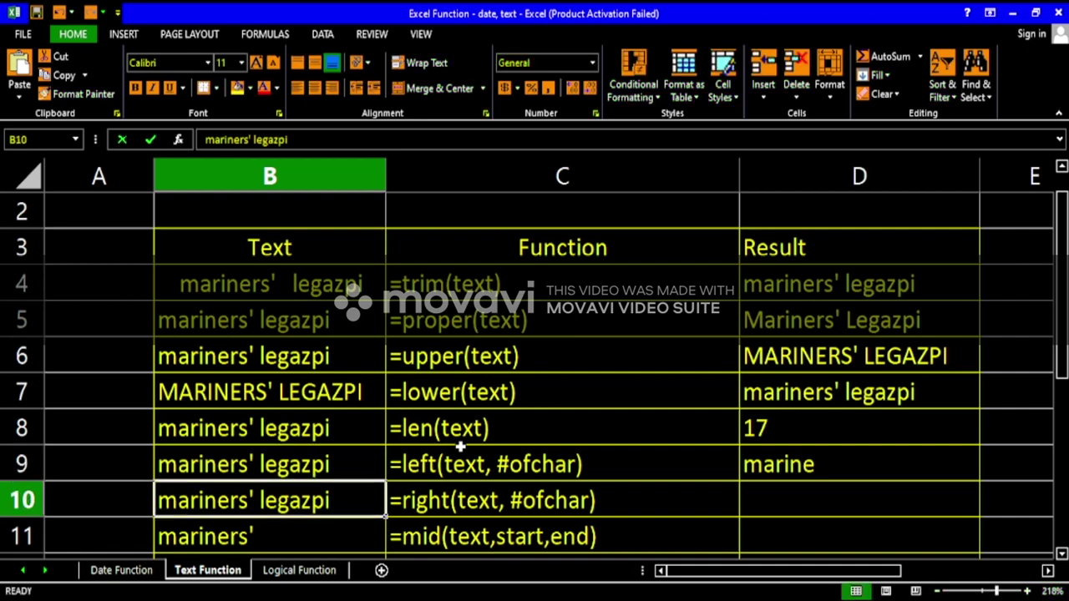
# Step: Enter the formula =right(B10,7) in cell D10, the Result cell of the right row
pyautogui.scroll(-2, 468, 448)
pyautogui.scroll(2, 474, 448)
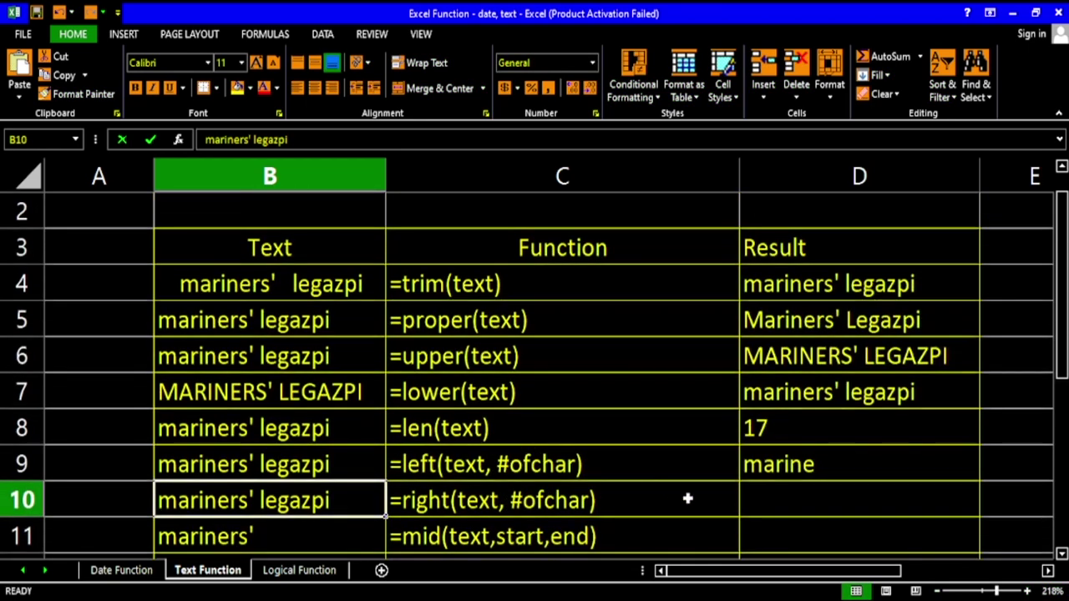
pyautogui.moveTo(1062, 334); pyautogui.dragTo(1064, 382)
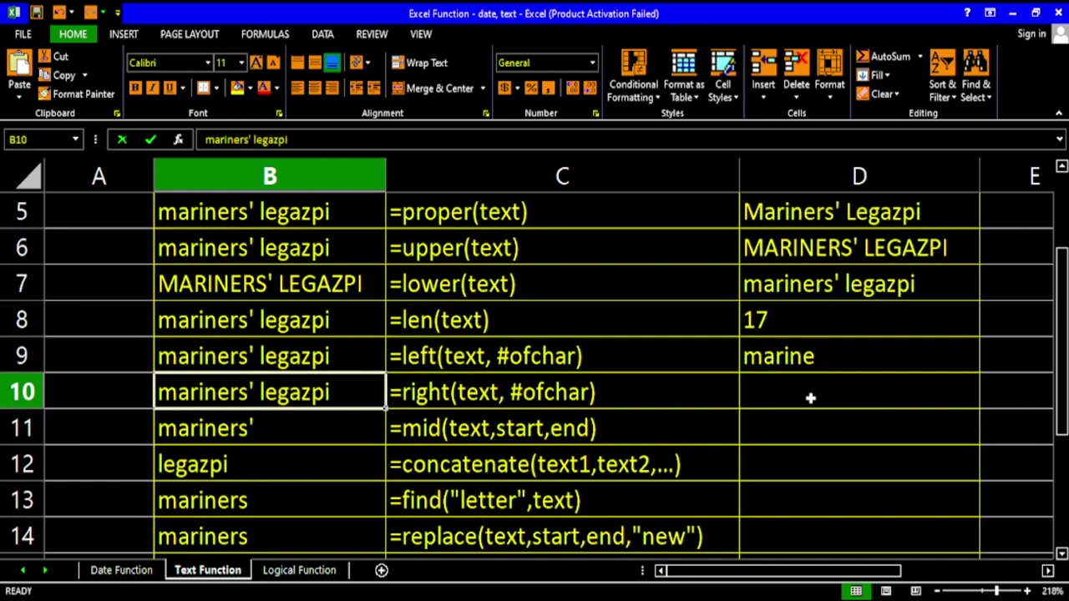
pyautogui.doubleClick(804, 398)
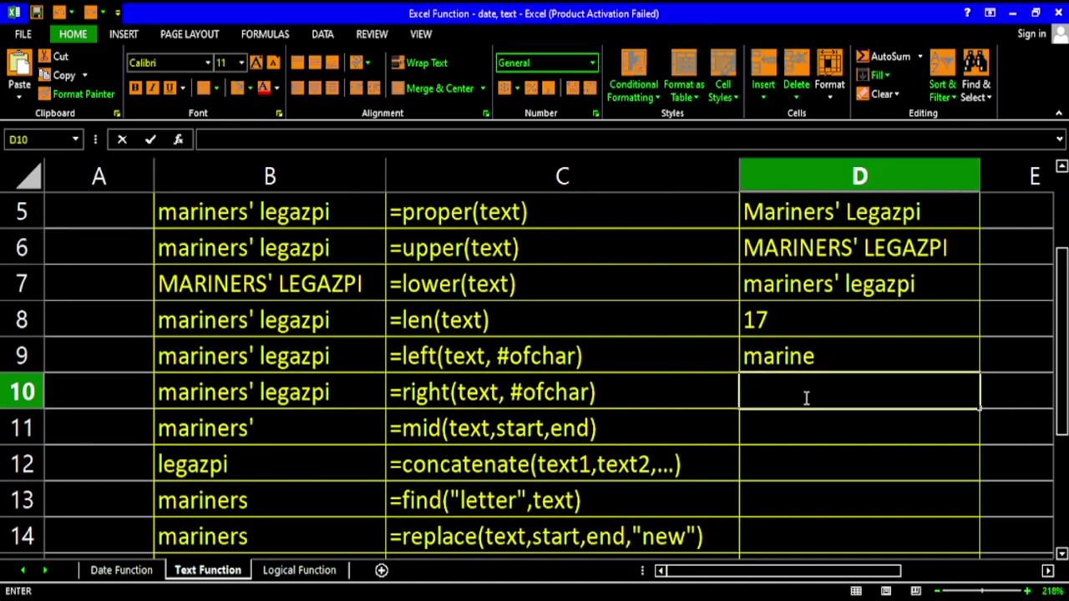
pyautogui.write('=')
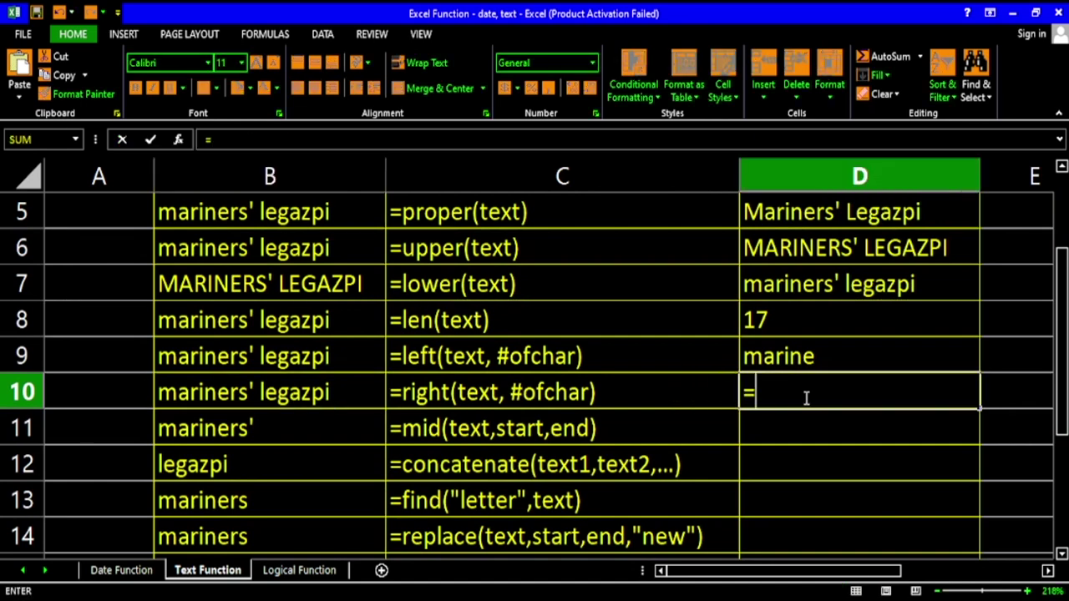
pyautogui.write('righ')
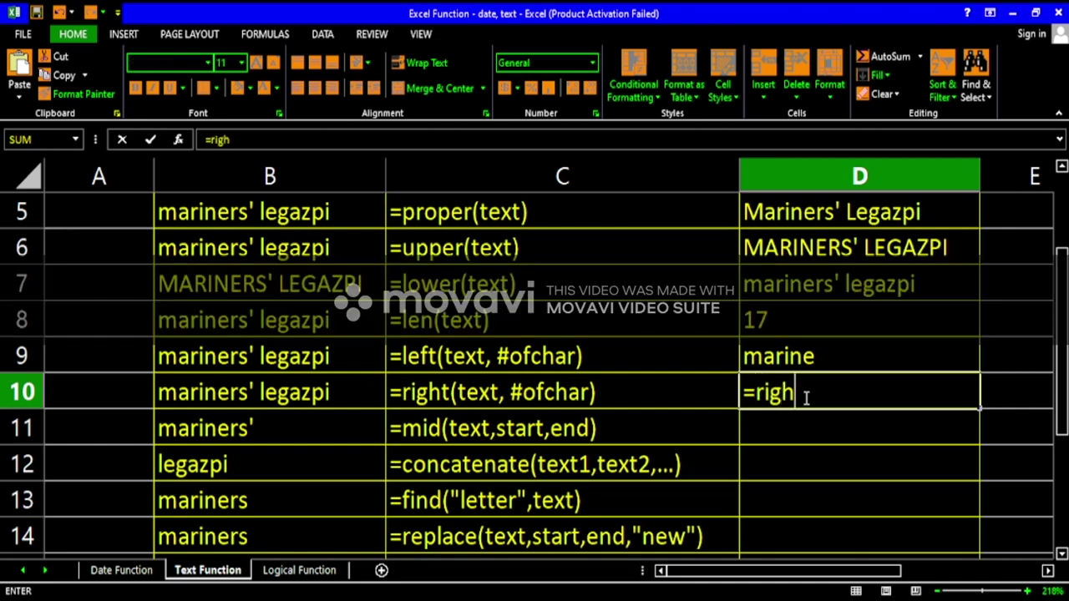
pyautogui.write('t(')
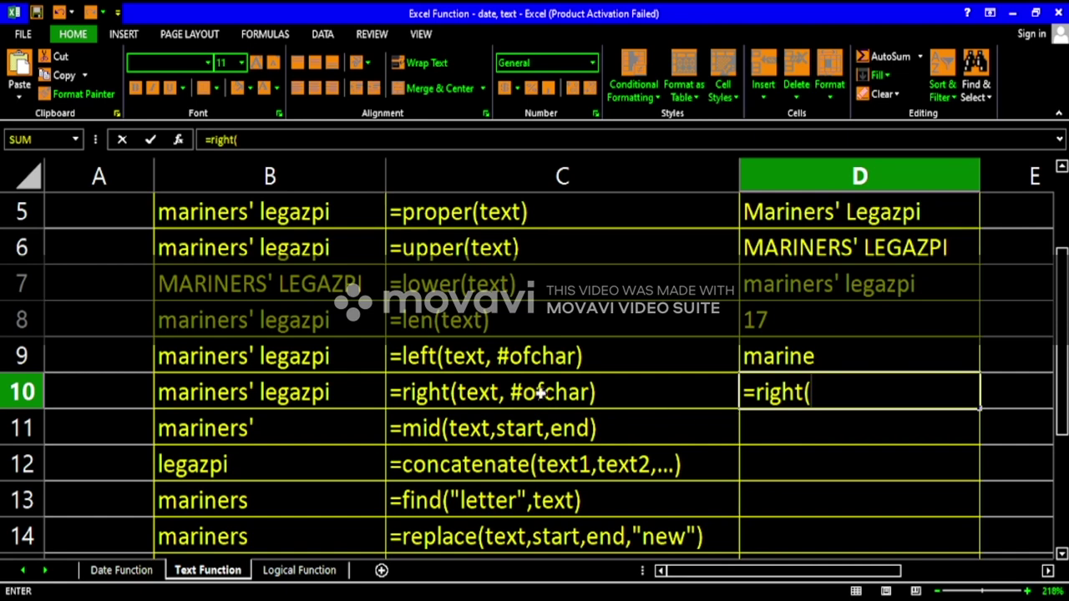
pyautogui.click(299, 397)
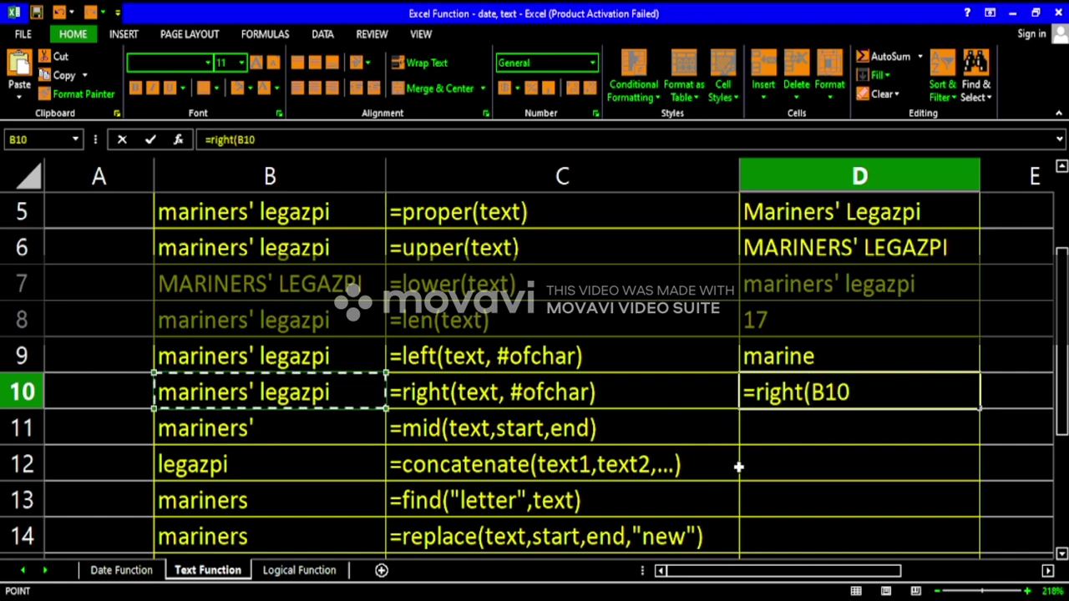
pyautogui.write(',')
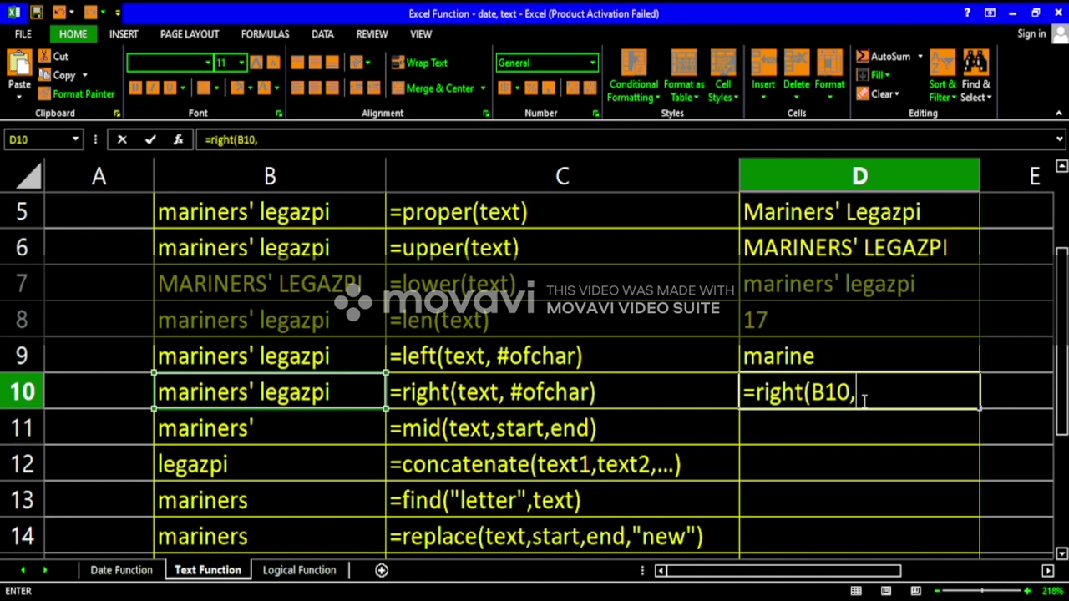
pyautogui.write(')')
pyautogui.press('Return')
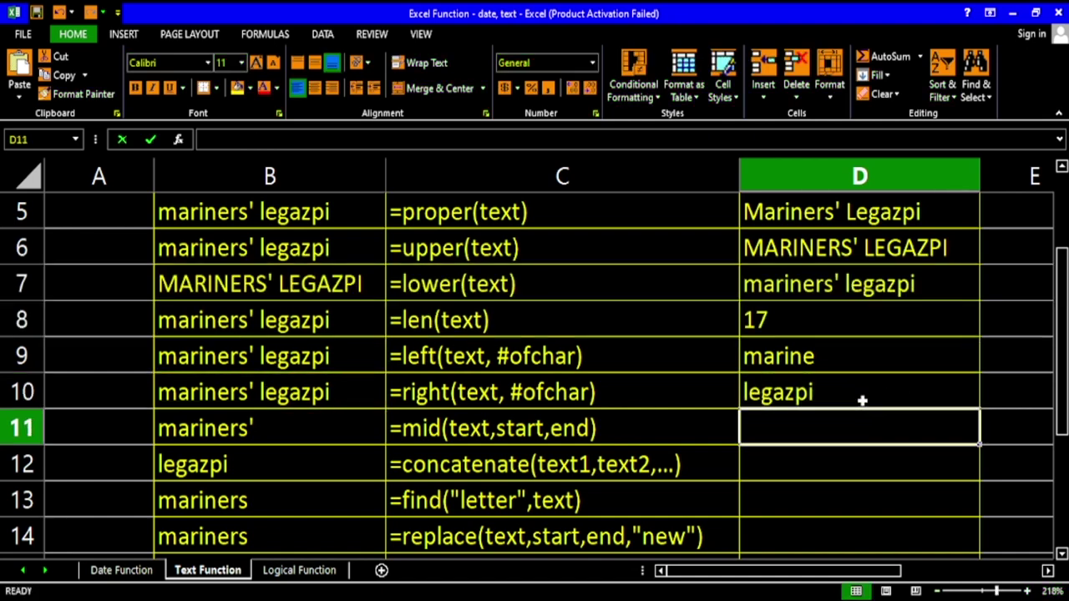
# Step: Inspect the right formula behind the result in D10 and compare it with the text in B10
pyautogui.click(862, 401)
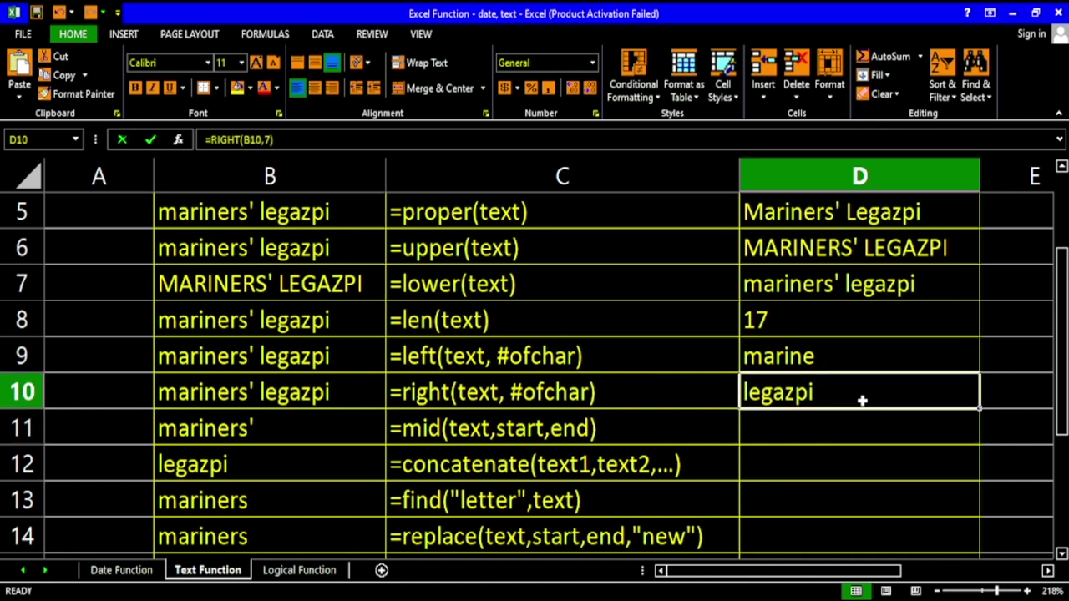
pyautogui.doubleClick(862, 401)
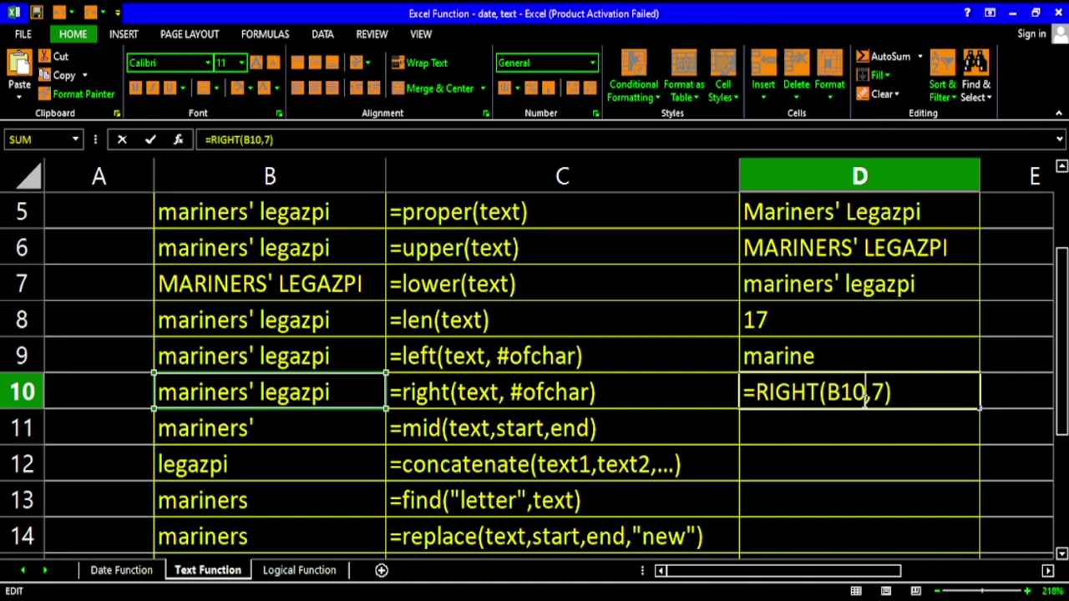
pyautogui.press('Return')
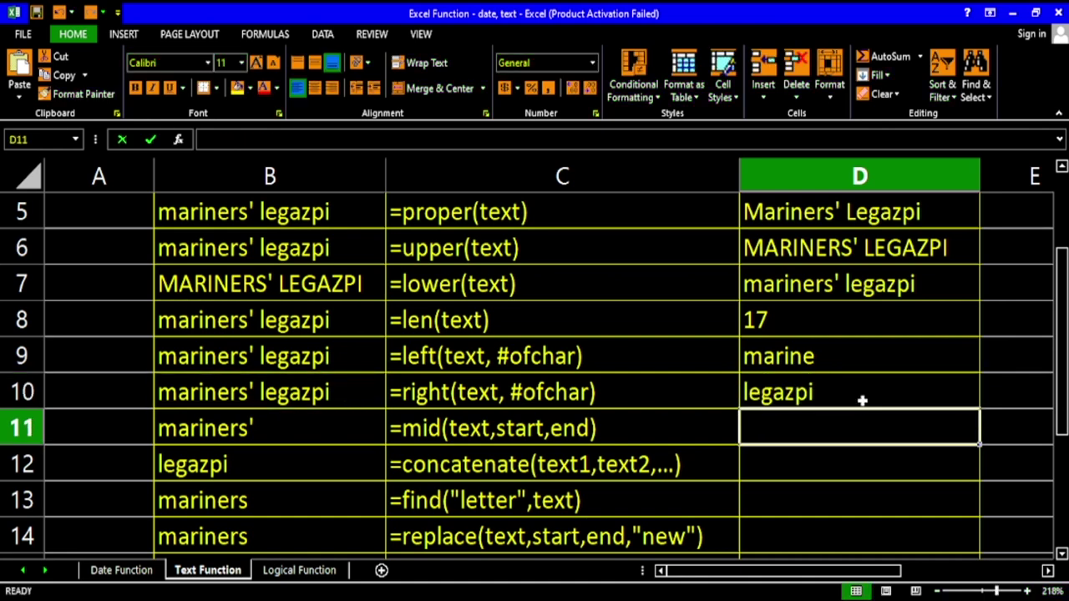
pyautogui.click(862, 400)
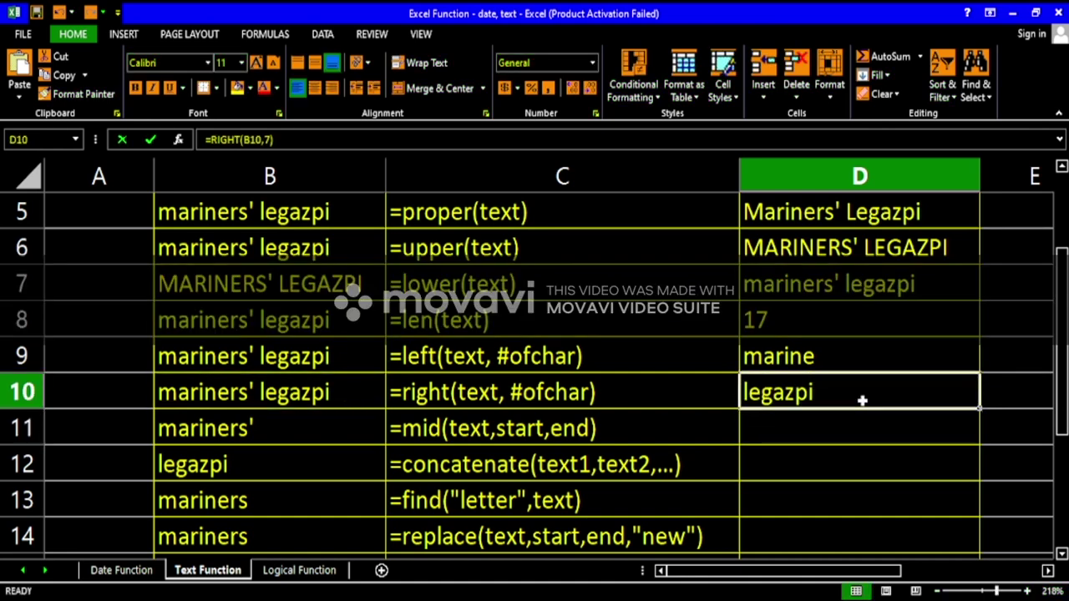
pyautogui.doubleClick(864, 399)
pyautogui.press('Return')
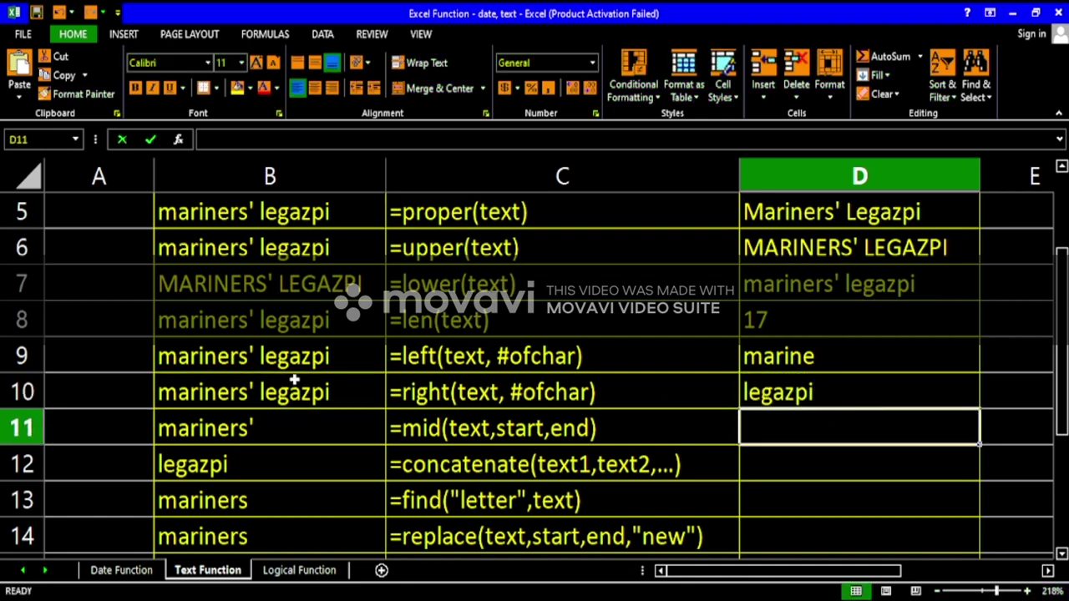
# Step: Enter the formula =mid(B11,2,6) in cell D11, the Result cell of the mid row
pyautogui.click(474, 440)
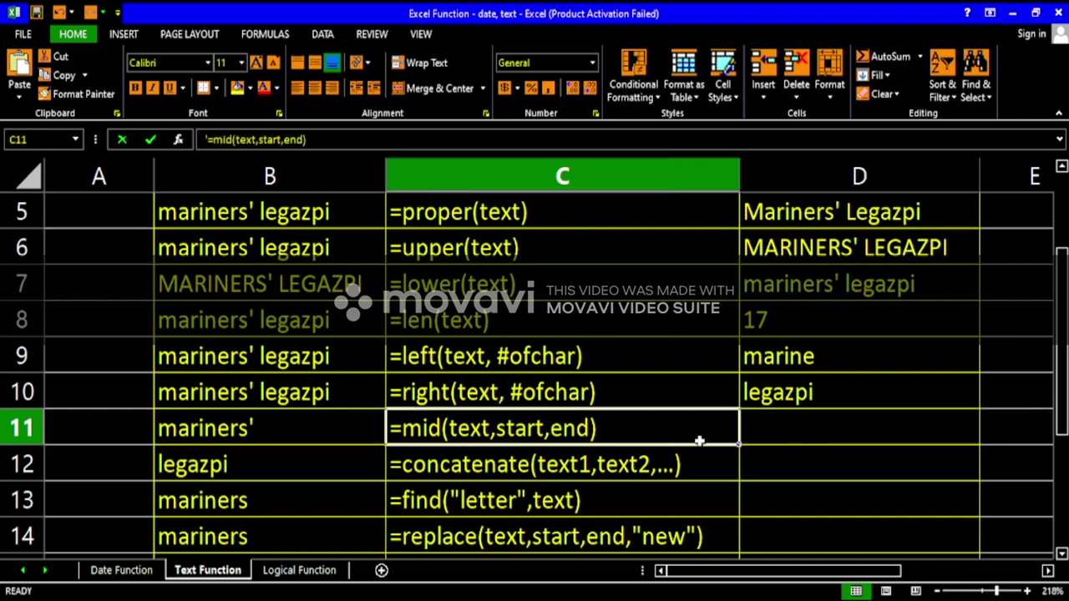
pyautogui.click(772, 439)
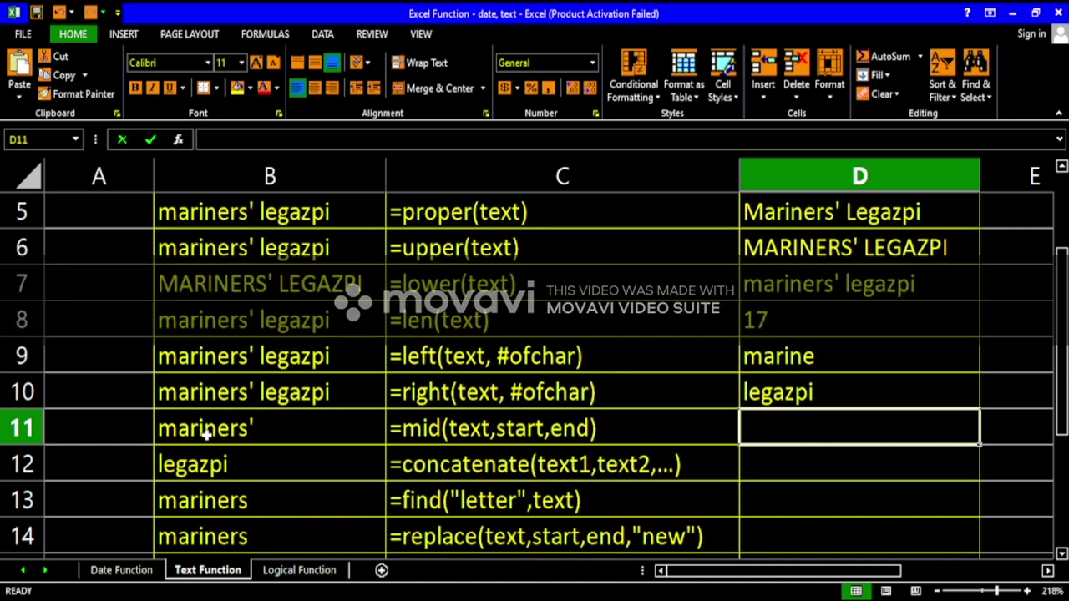
pyautogui.write('=')
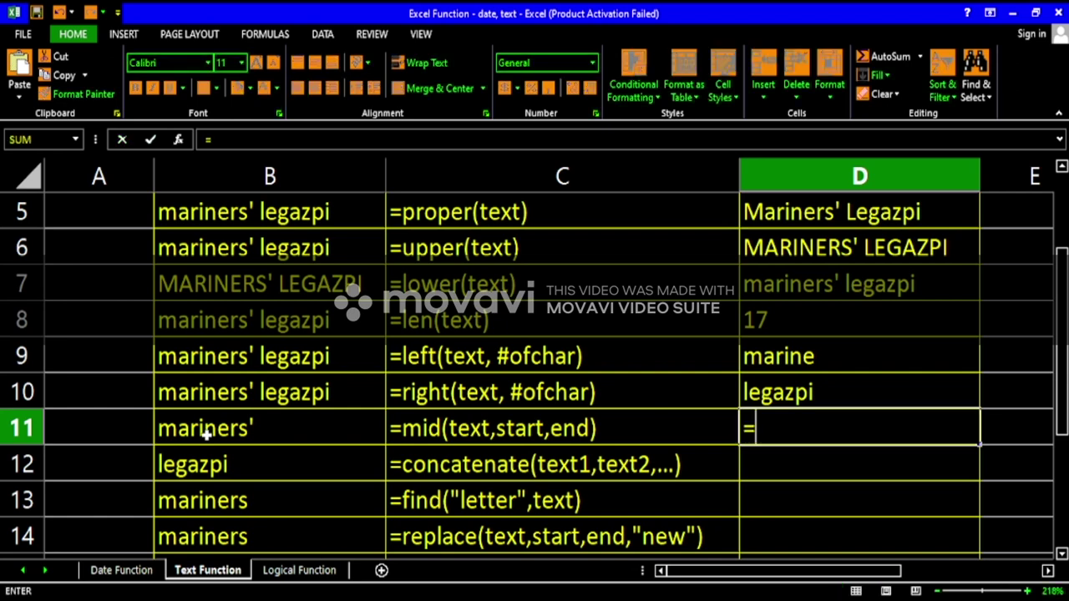
pyautogui.write('mid(')
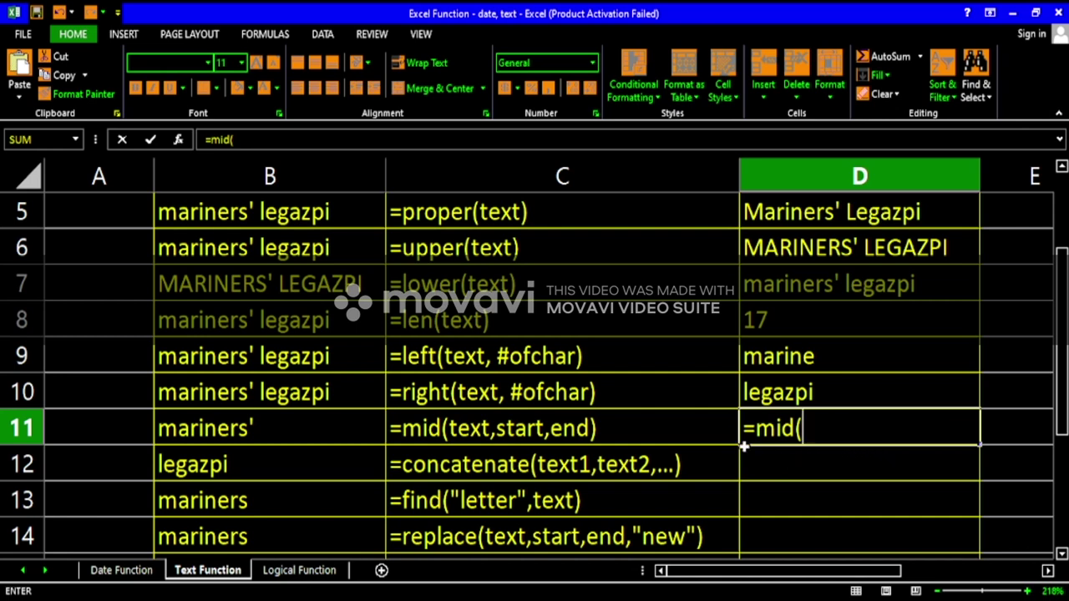
pyautogui.click(276, 429)
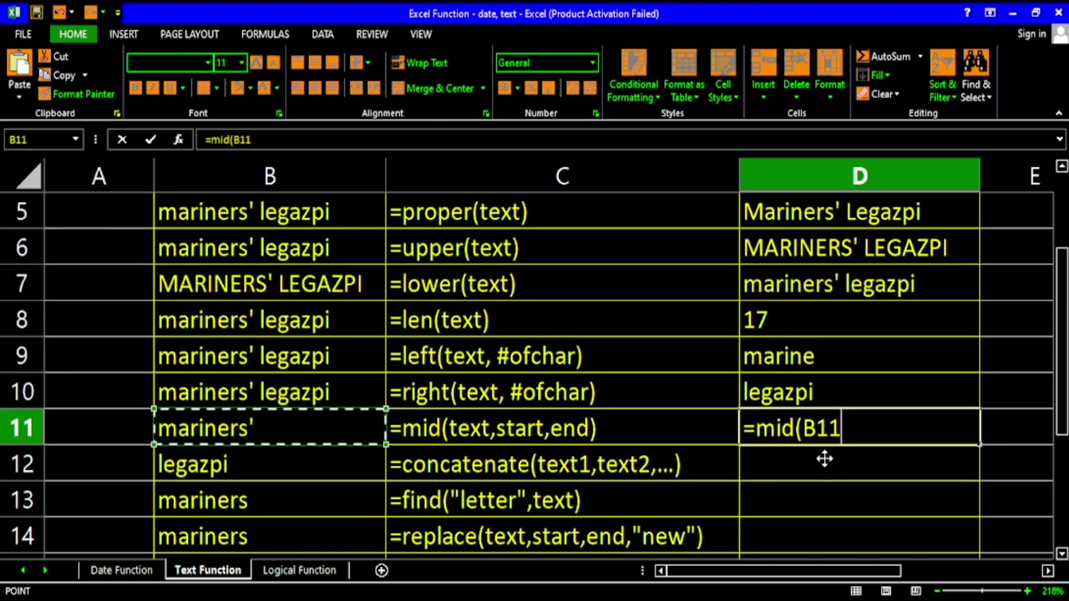
pyautogui.write(',')
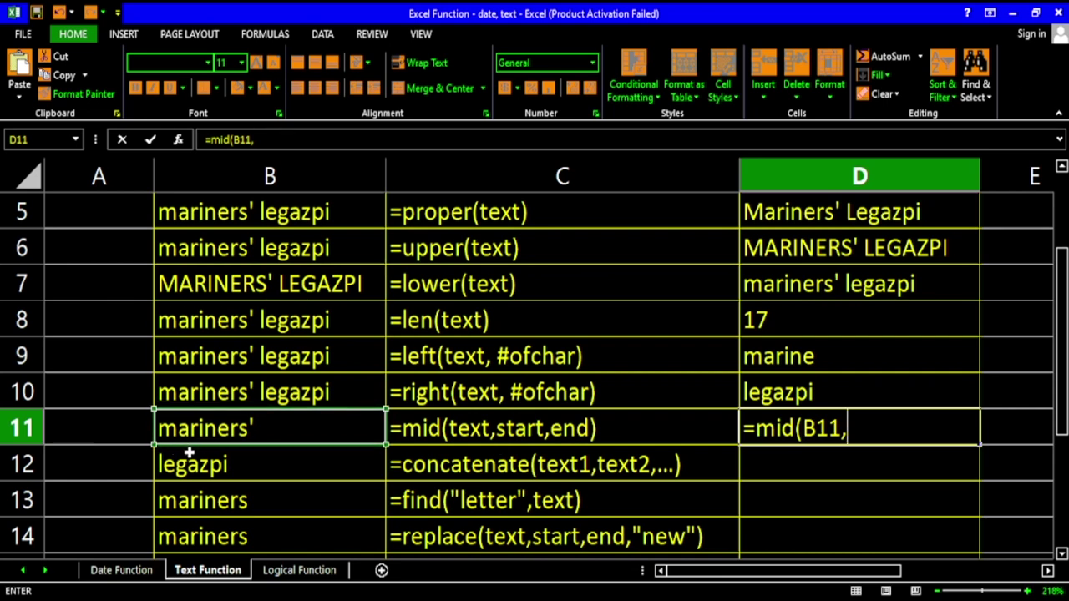
pyautogui.write('2')
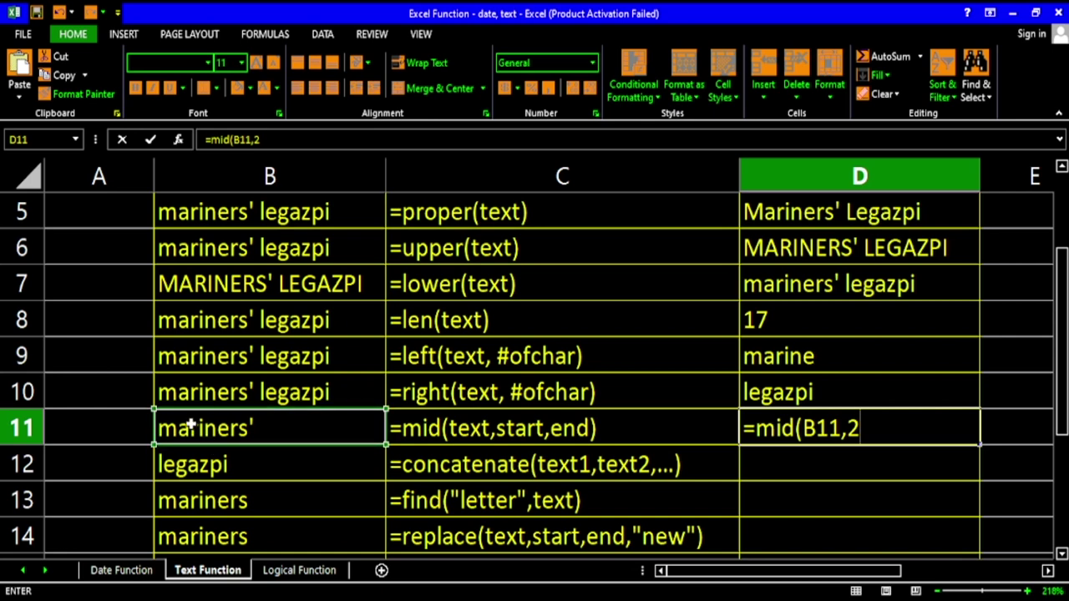
pyautogui.write(',')
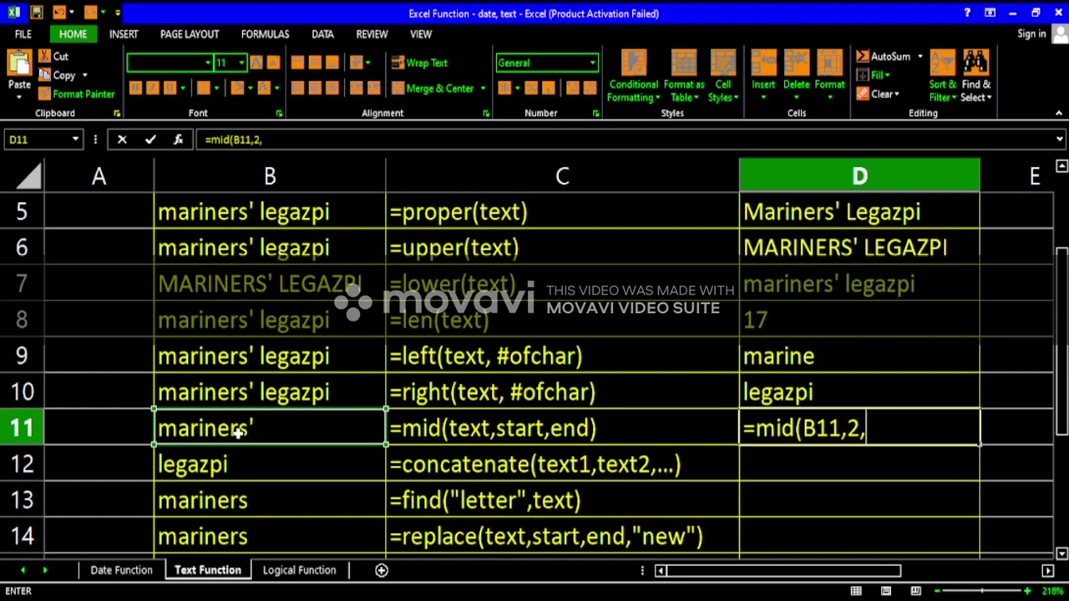
pyautogui.write('6')
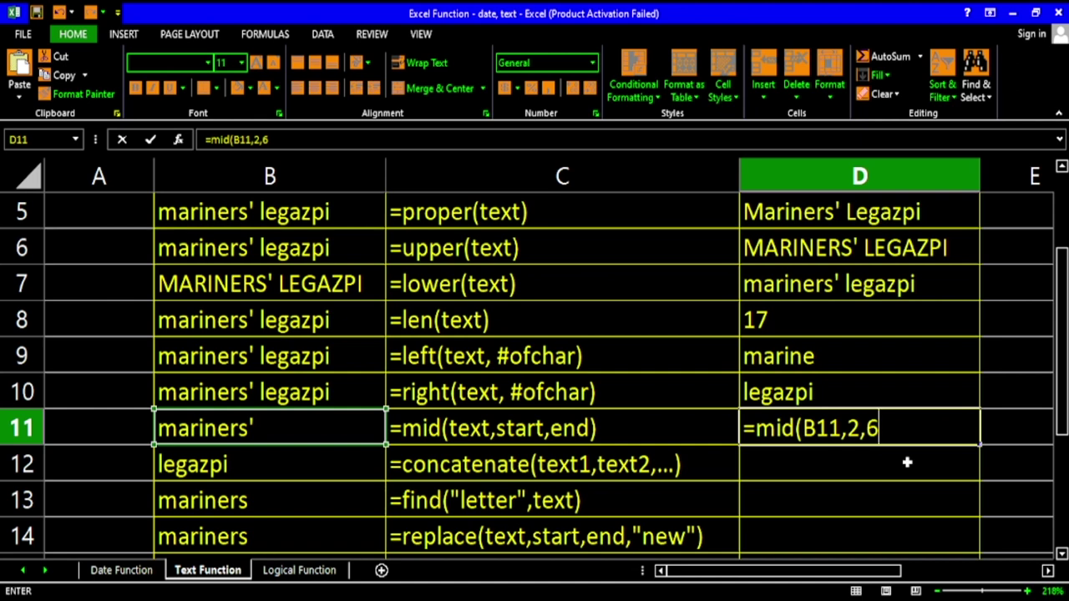
pyautogui.press('Return')
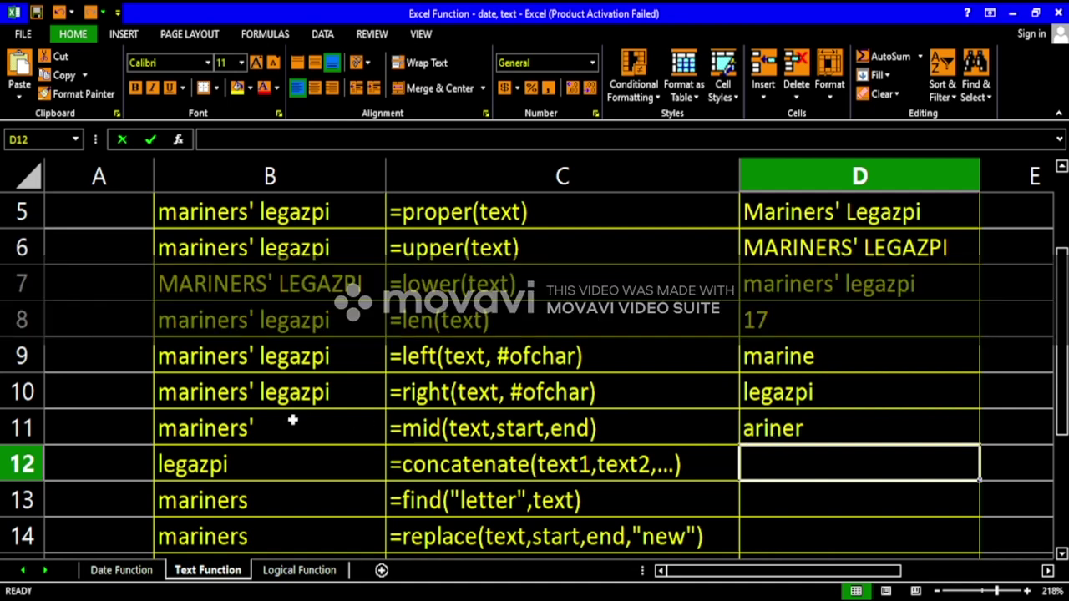
# Step: Inspect the start and end arguments of the mid formula in D11 against the text in B11
pyautogui.doubleClick(783, 433)
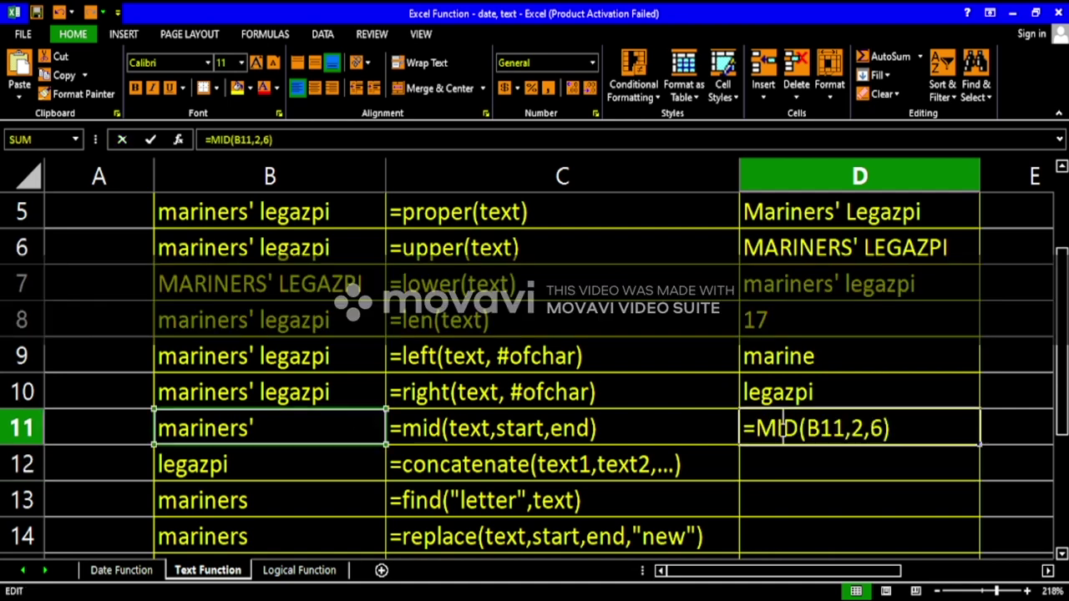
pyautogui.doubleClick(857, 429)
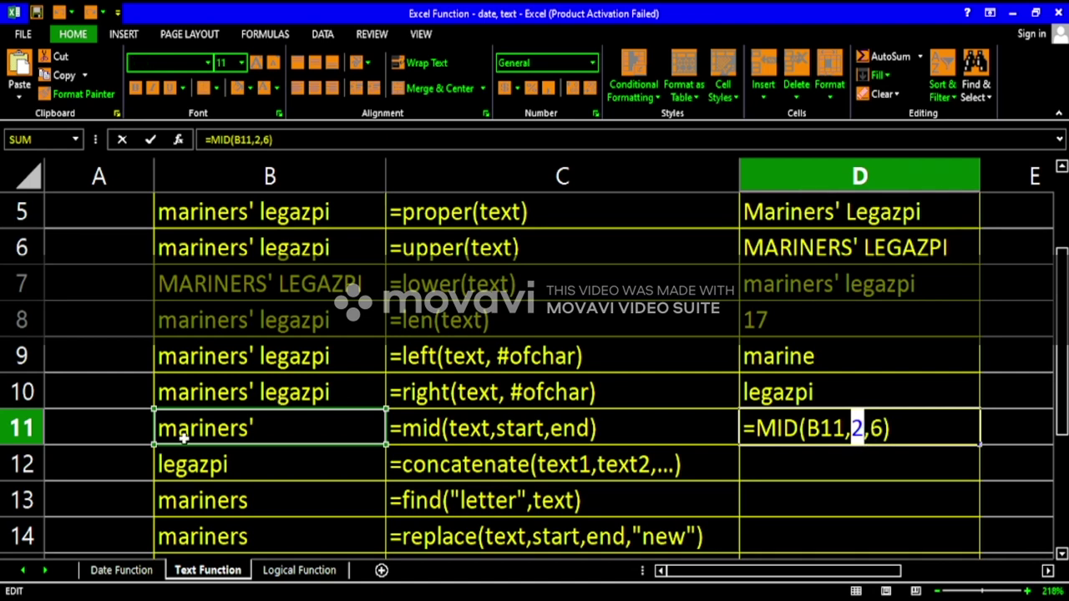
pyautogui.click(880, 435)
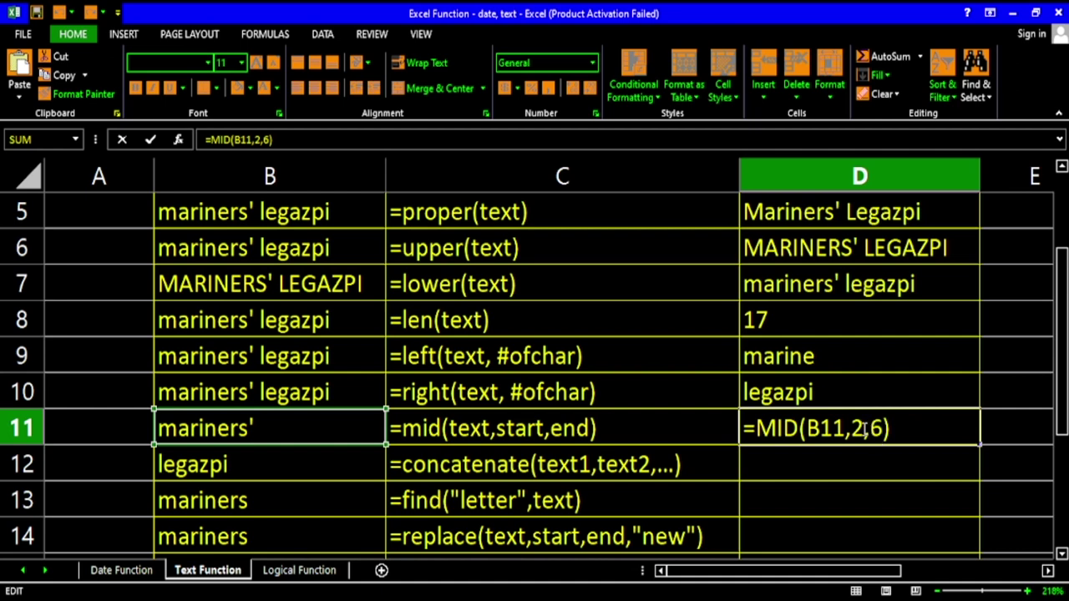
pyautogui.doubleClick(858, 428)
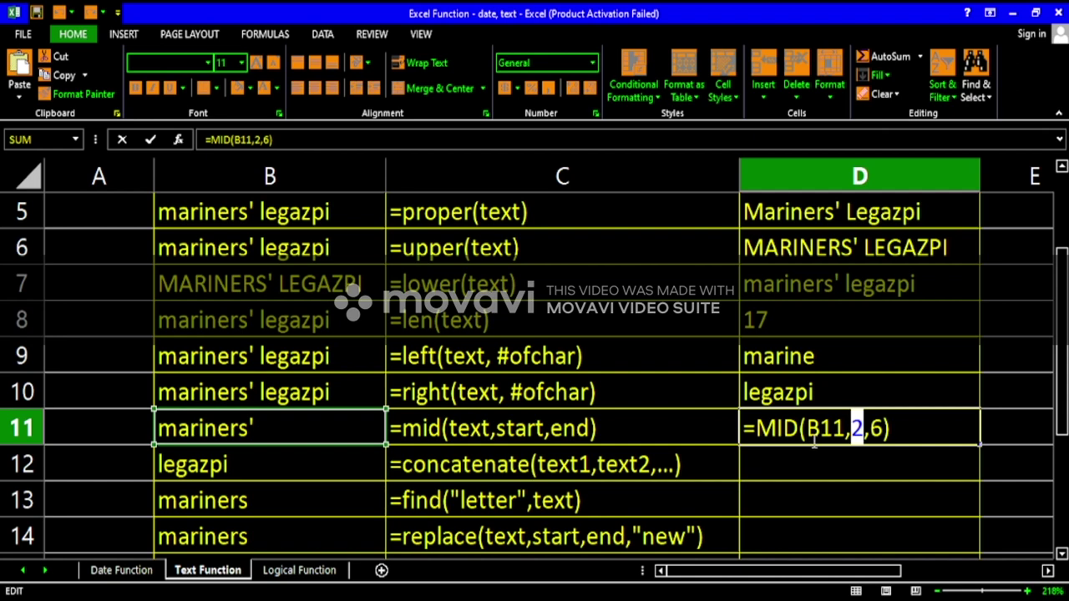
pyautogui.click(922, 431)
pyautogui.press('Return')
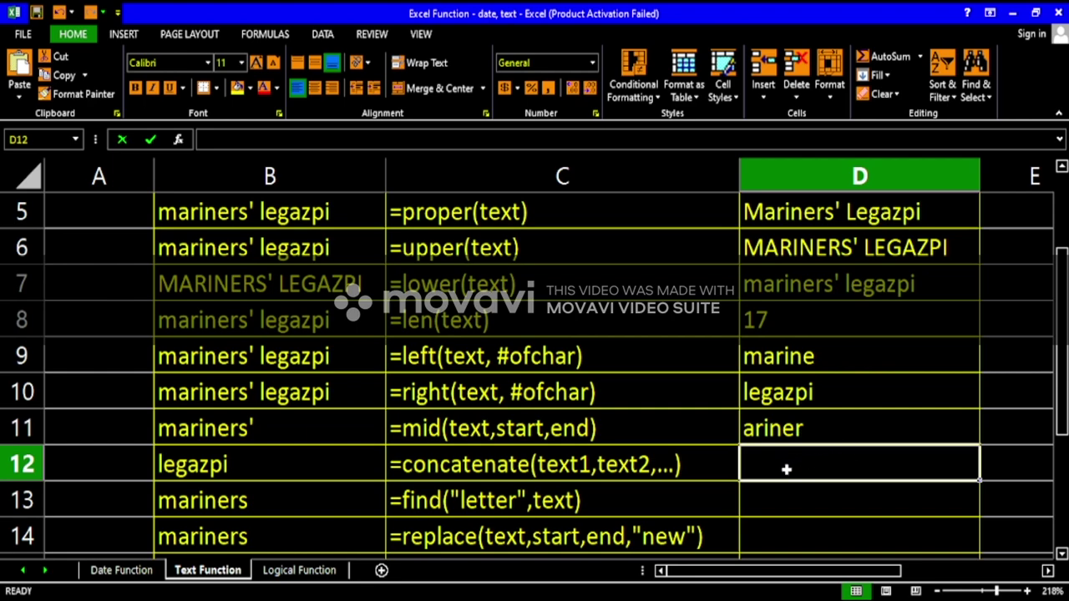
# Step: Enter the formula =concatenate(B11,B12) in cell D12, the Result cell of the concatenate row
pyautogui.moveTo(1064, 319); pyautogui.dragTo(1063, 334)
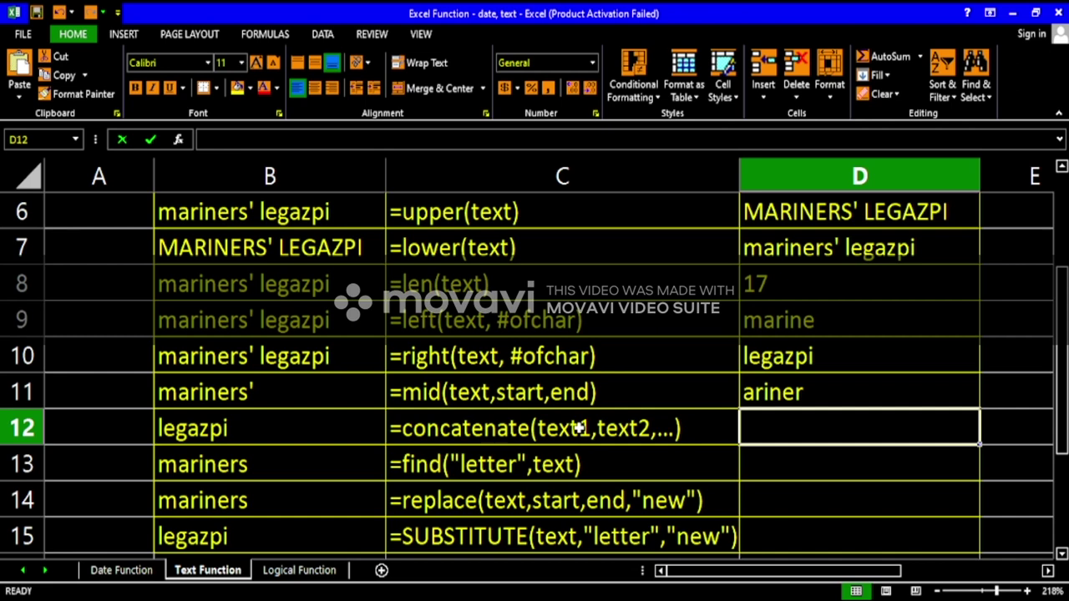
pyautogui.write('=')
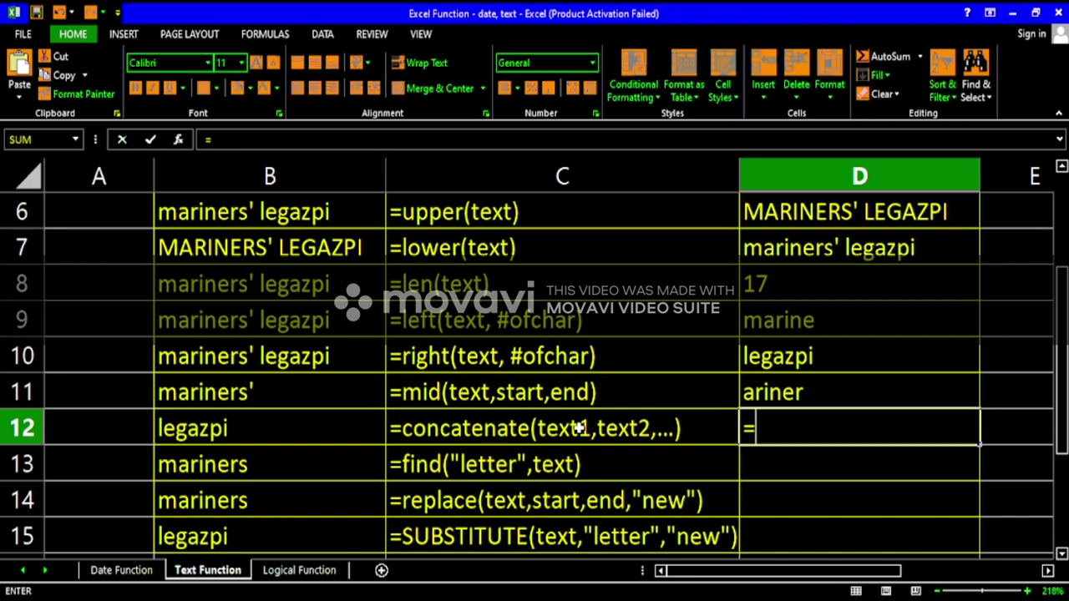
pyautogui.write('concate')
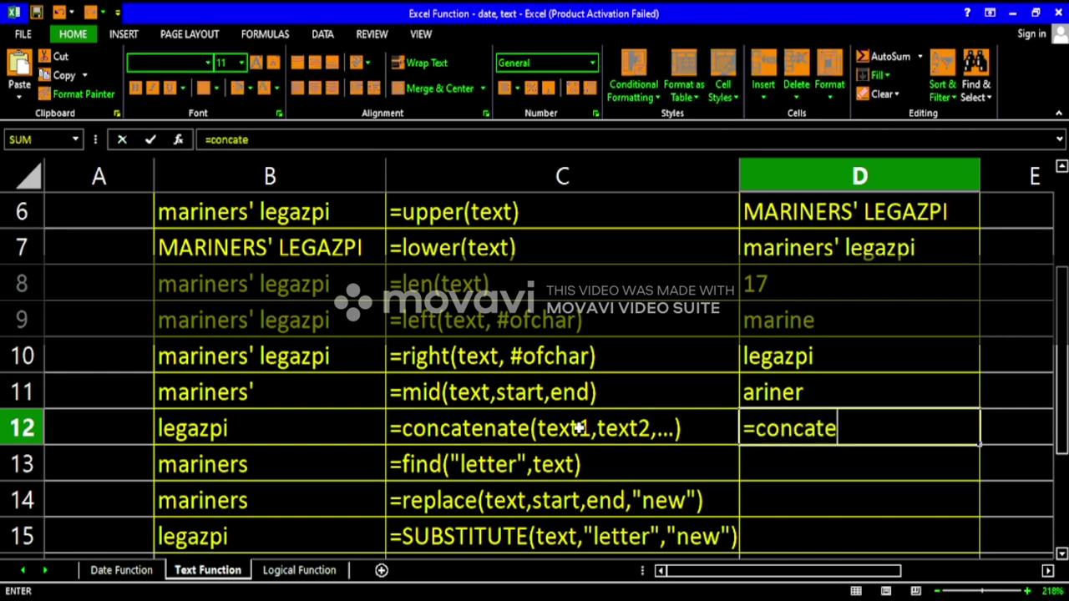
pyautogui.write('nate(')
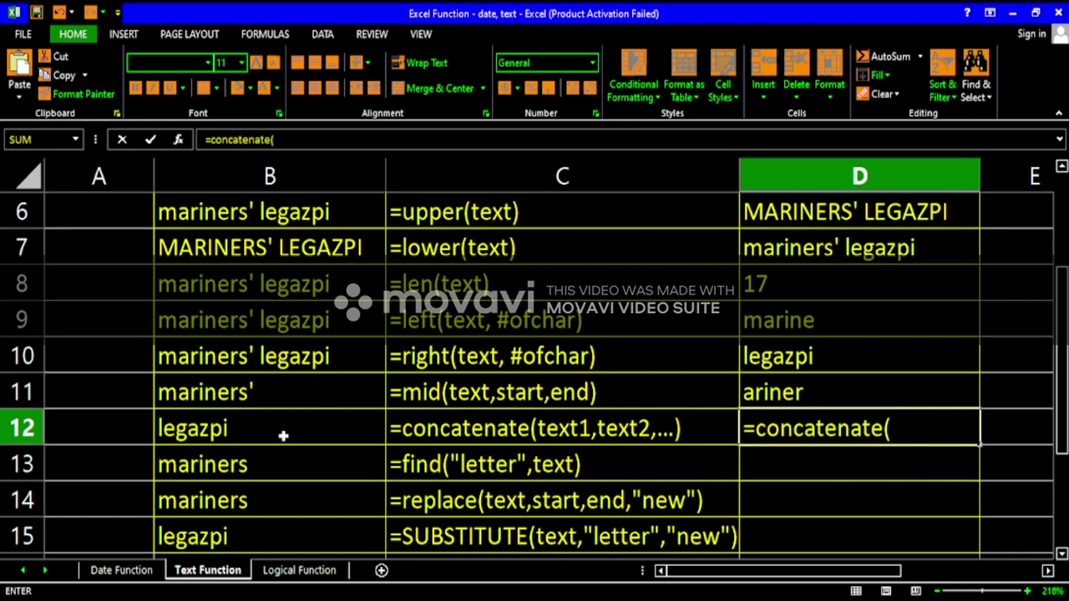
pyautogui.click(269, 400)
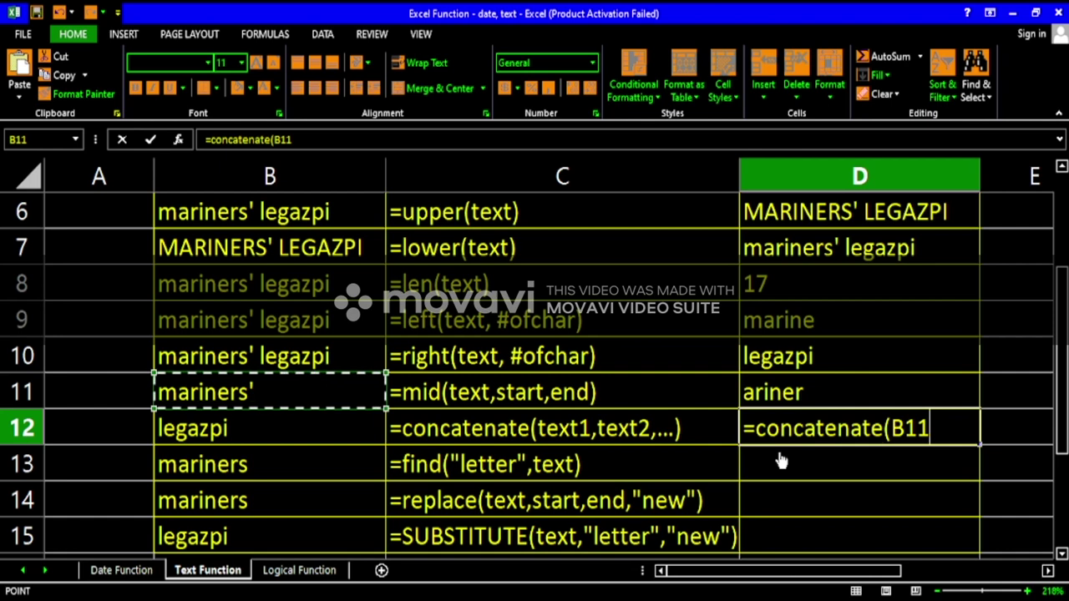
pyautogui.write(',')
pyautogui.click(293, 425)
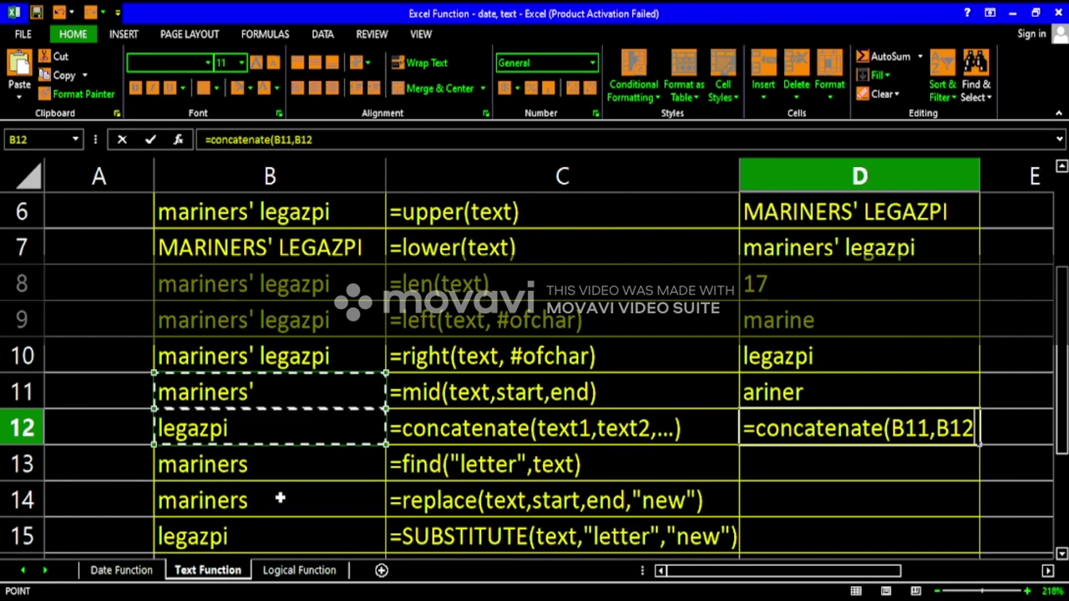
pyautogui.write(')')
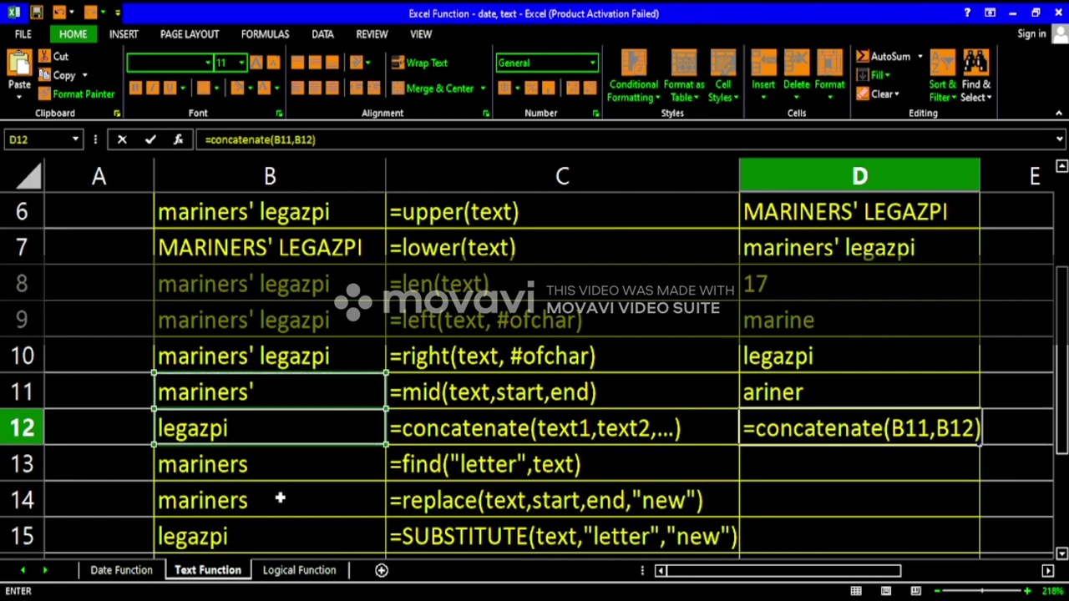
pyautogui.press('Return')
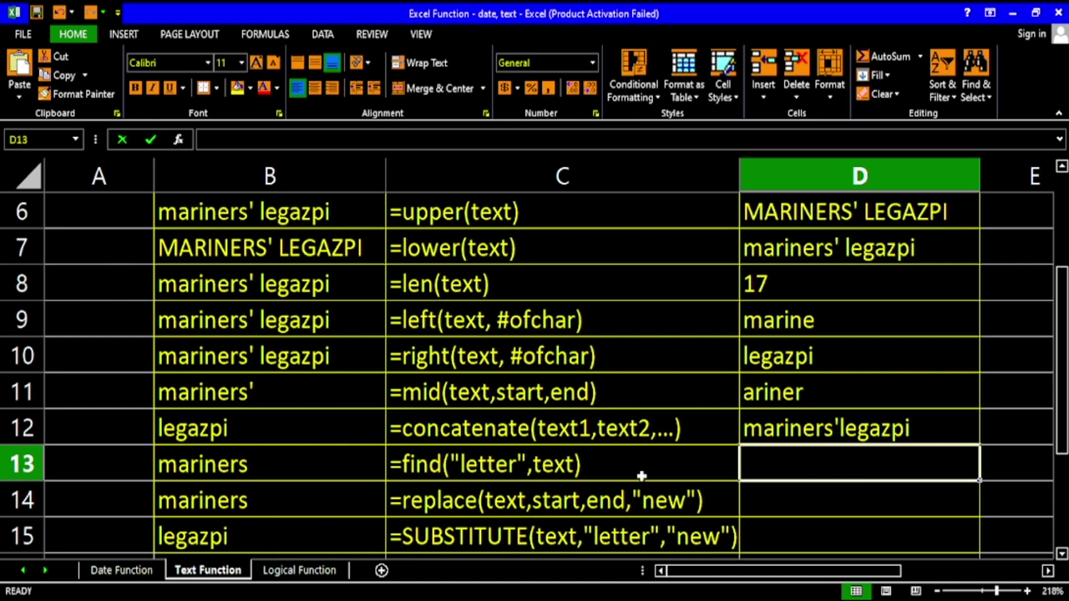
# Step: Add a quoted space as a separate argument between B11 and B12 in the D12 formula, making it =CONCATENATE(B11," ",B12)
pyautogui.click(832, 429)
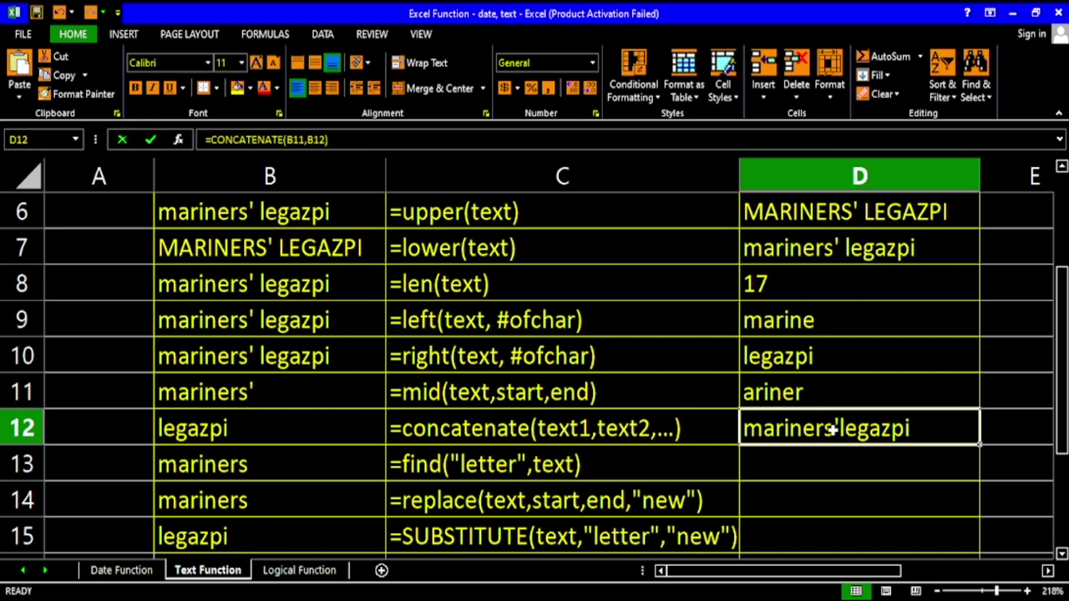
pyautogui.doubleClick(833, 429)
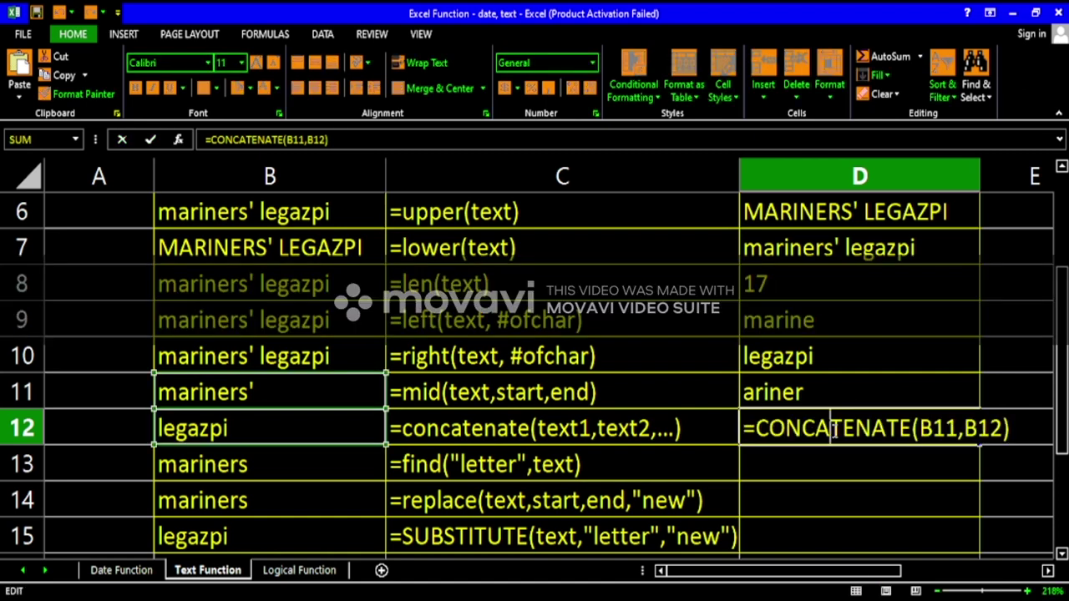
pyautogui.click(965, 431)
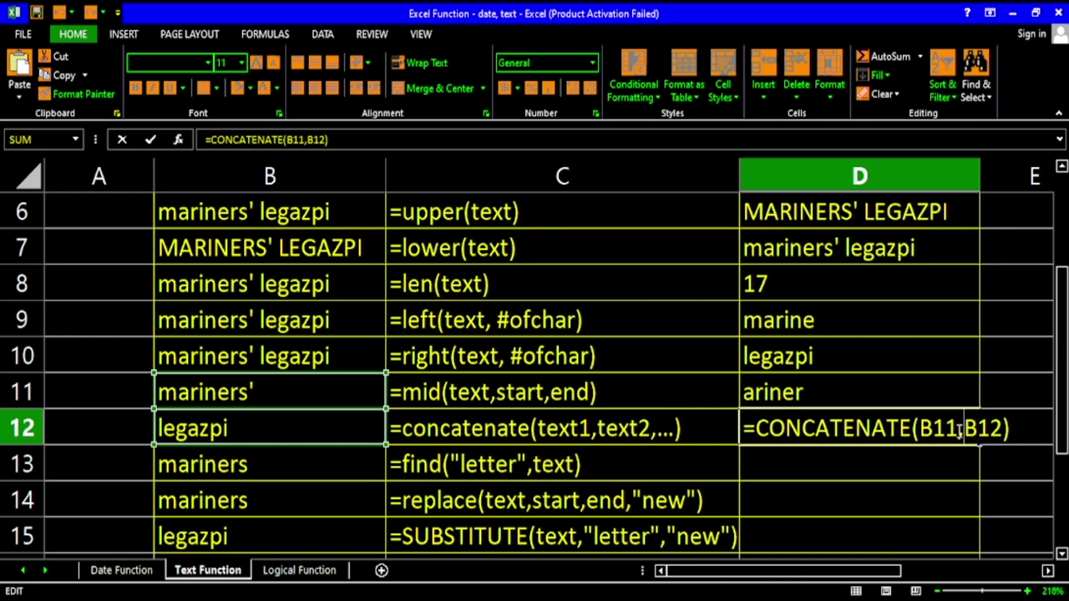
pyautogui.write('"')
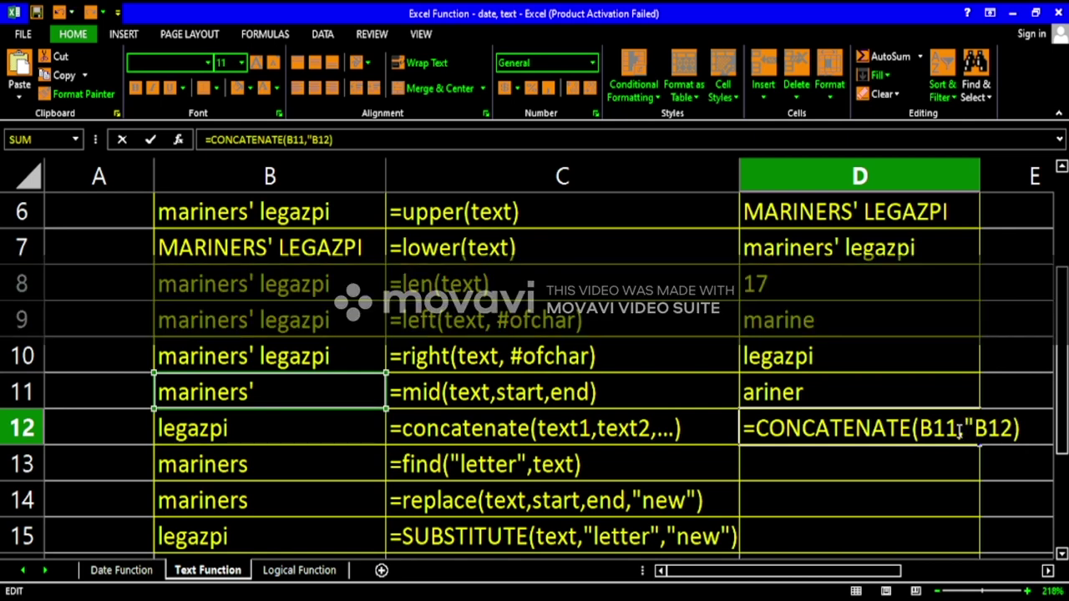
pyautogui.write('"')
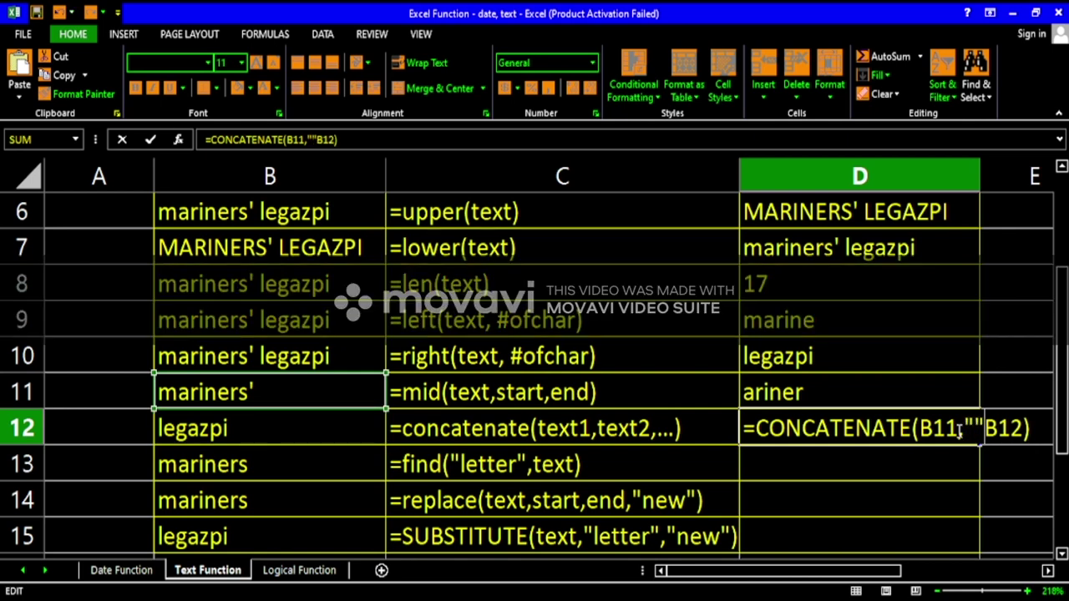
pyautogui.write(',')
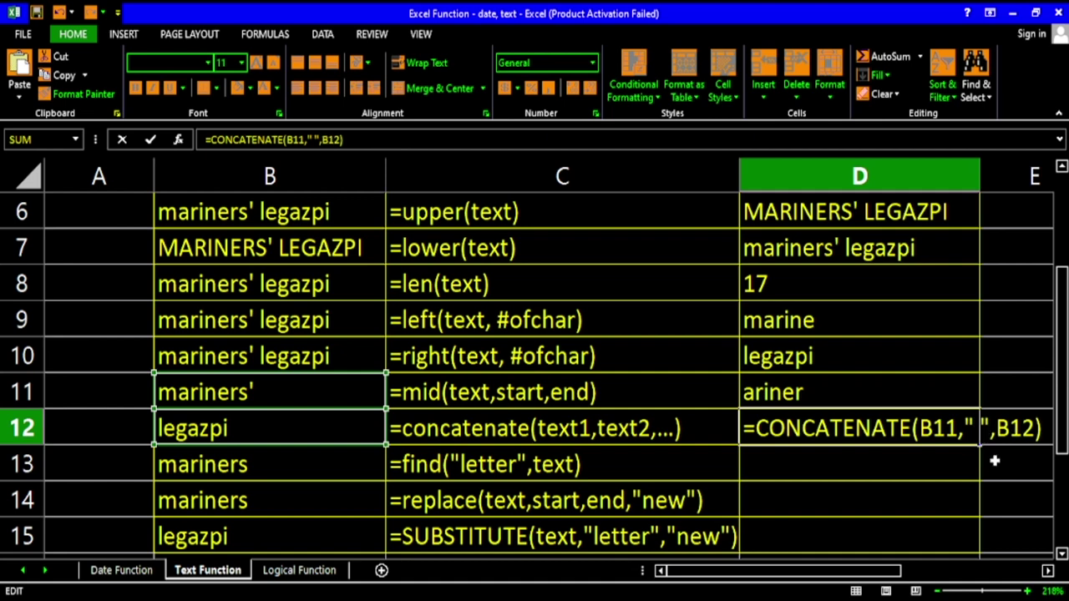
pyautogui.press('Return')
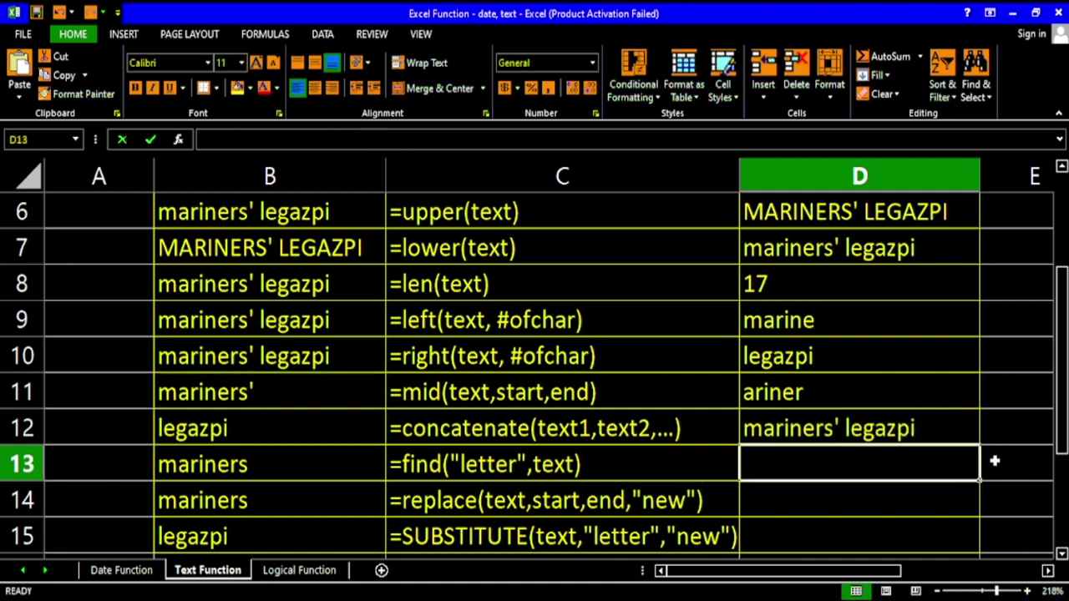
# Step: Replace the quoted space in the D12 concatenate formula with the letter x
pyautogui.doubleClick(844, 428)
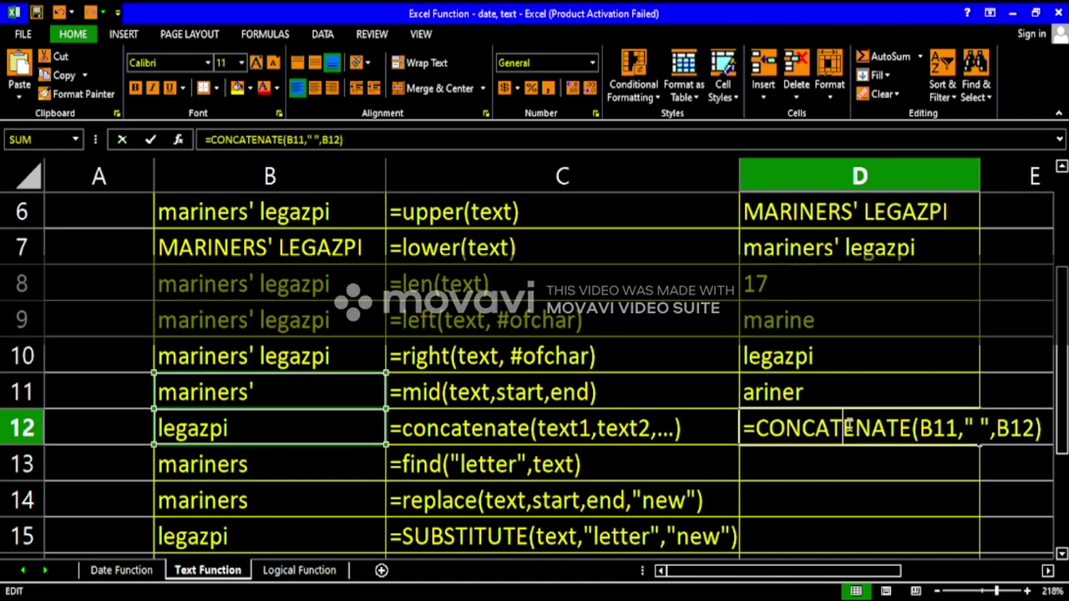
pyautogui.click(982, 428)
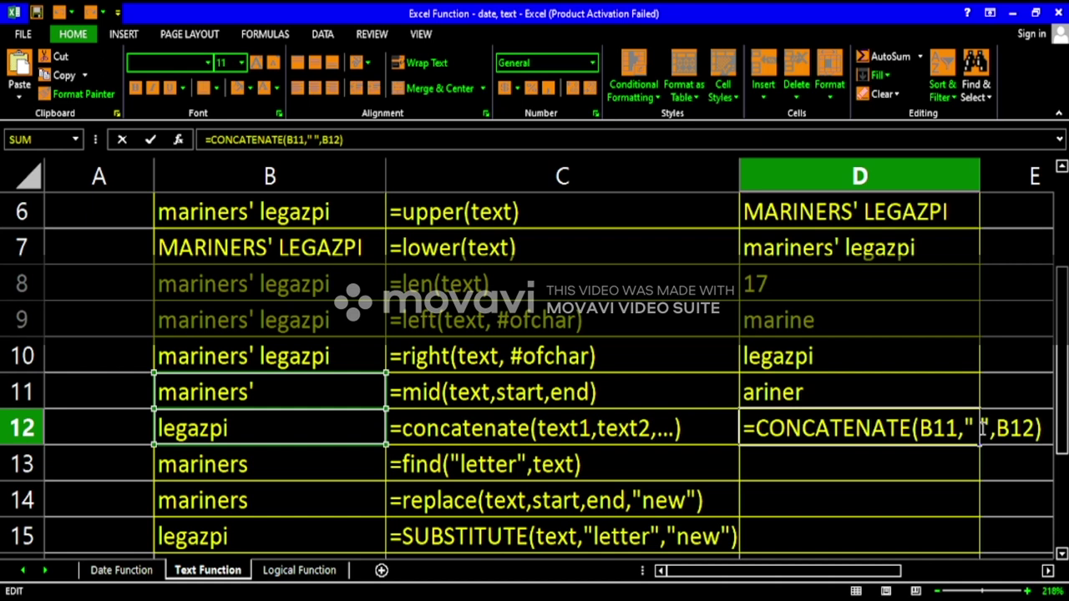
pyautogui.press('BackSpace')
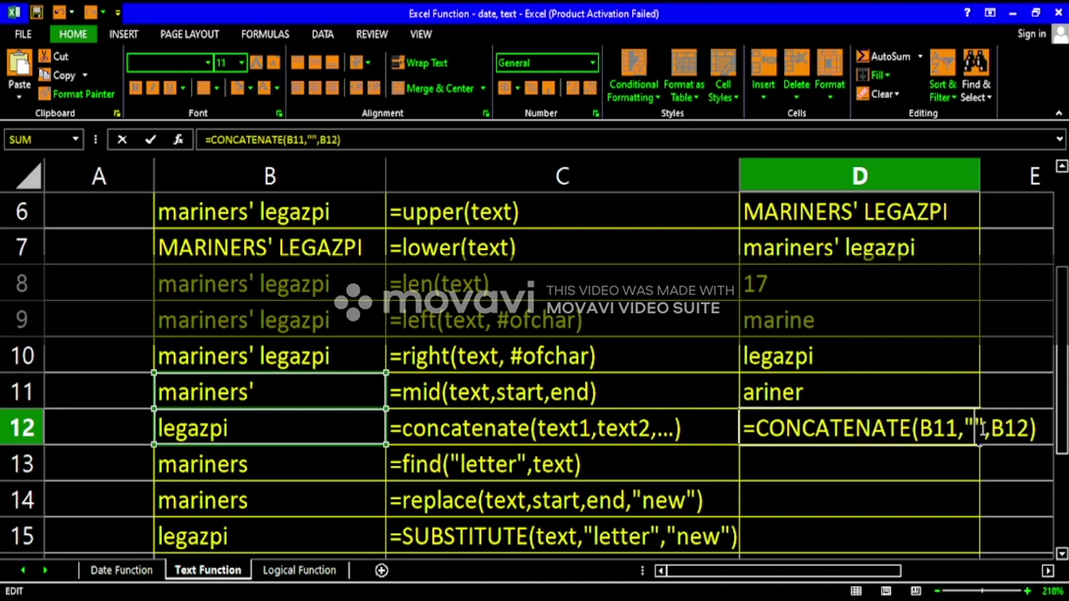
pyautogui.write('x')
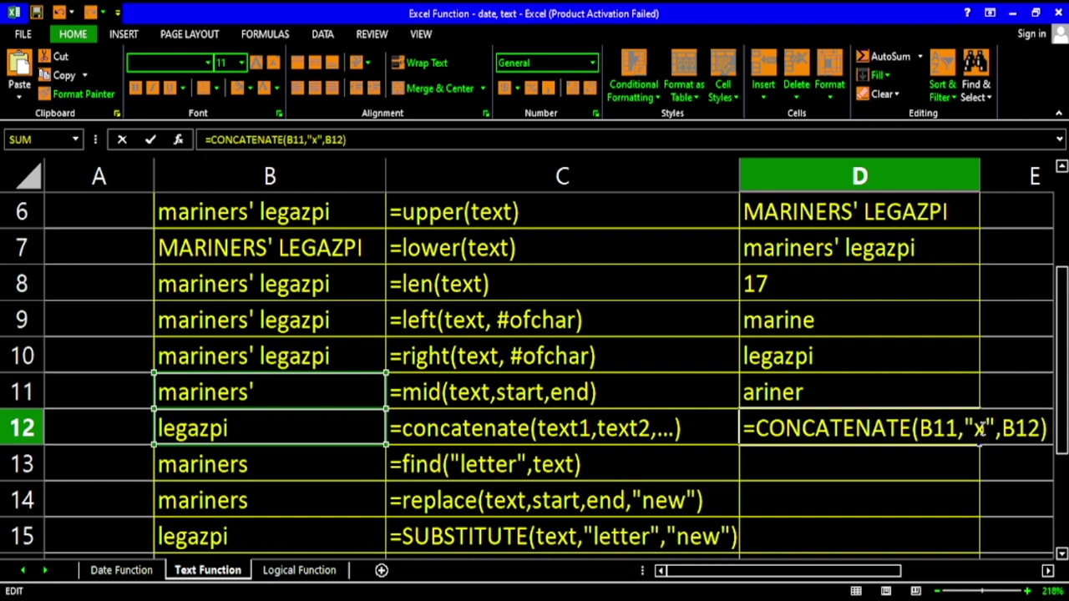
pyautogui.press('Return')
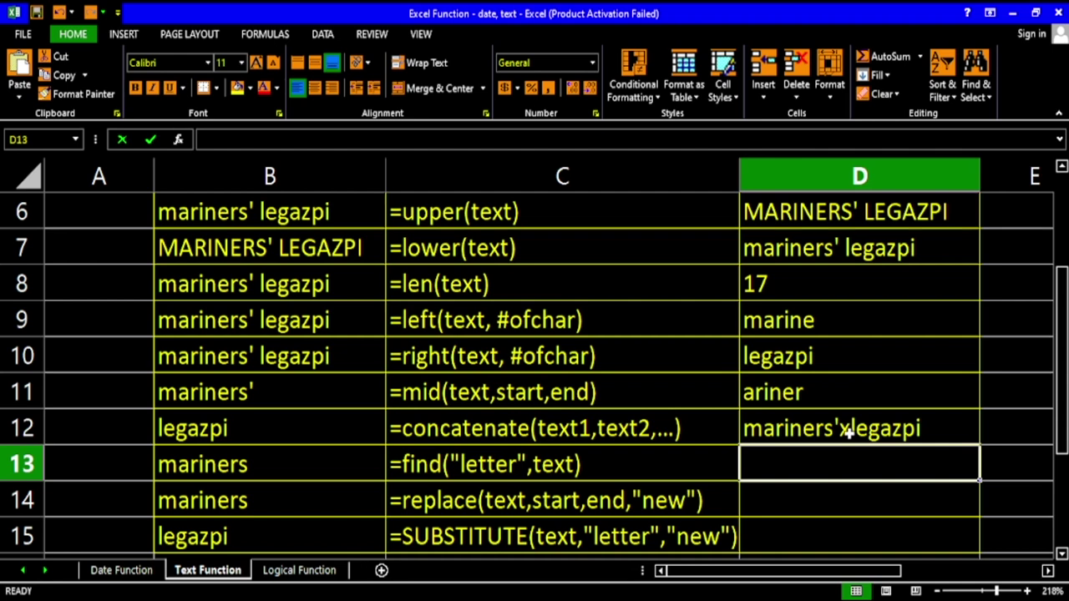
# Step: Replace the x separator in the D12 concatenate formula with an underscore, making it =CONCATENATE(B11,"_",B12)
pyautogui.click(848, 432)
pyautogui.doubleClick(848, 431)
pyautogui.click(985, 428)
pyautogui.press('BackSpace')
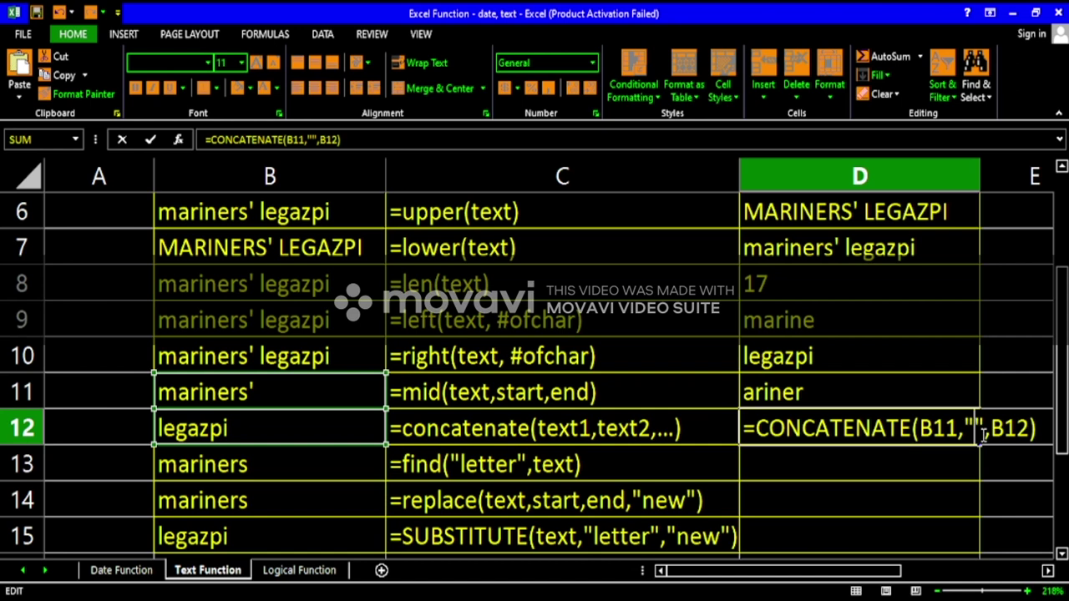
pyautogui.write('_')
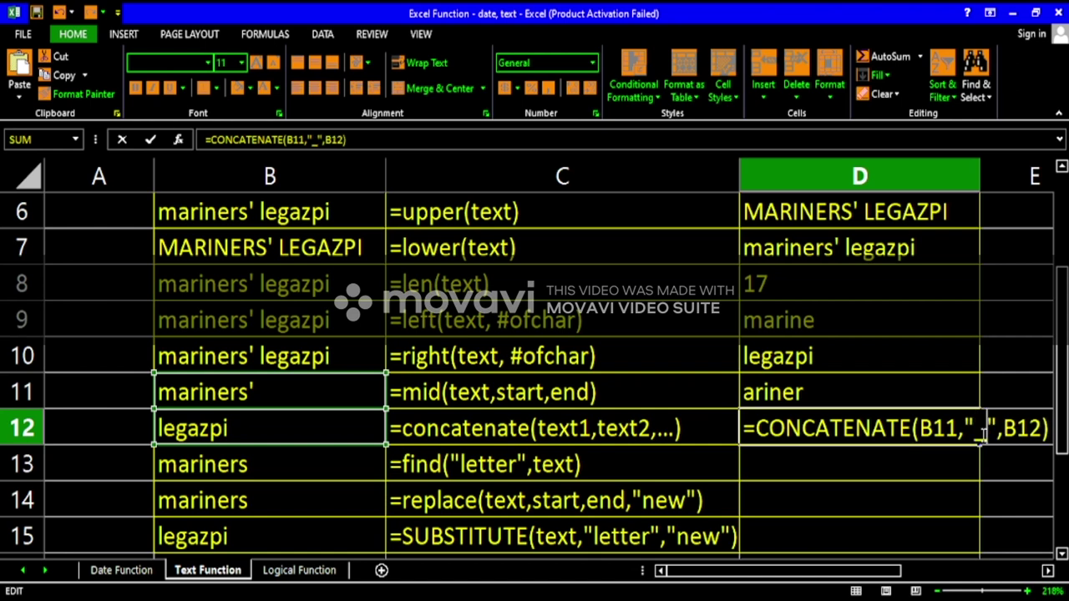
pyautogui.press('Return')
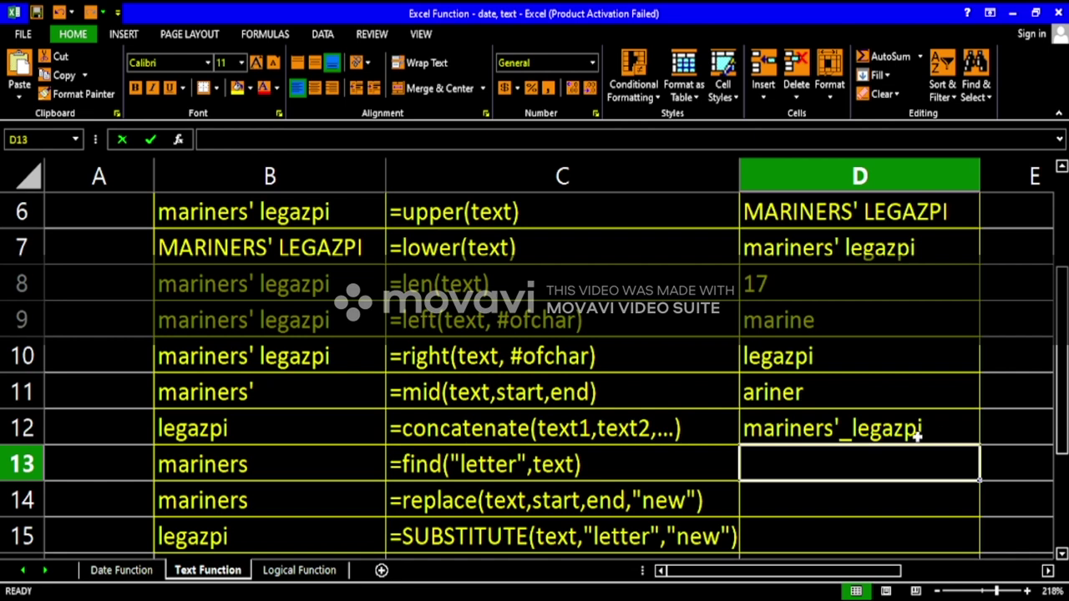
pyautogui.click(918, 432)
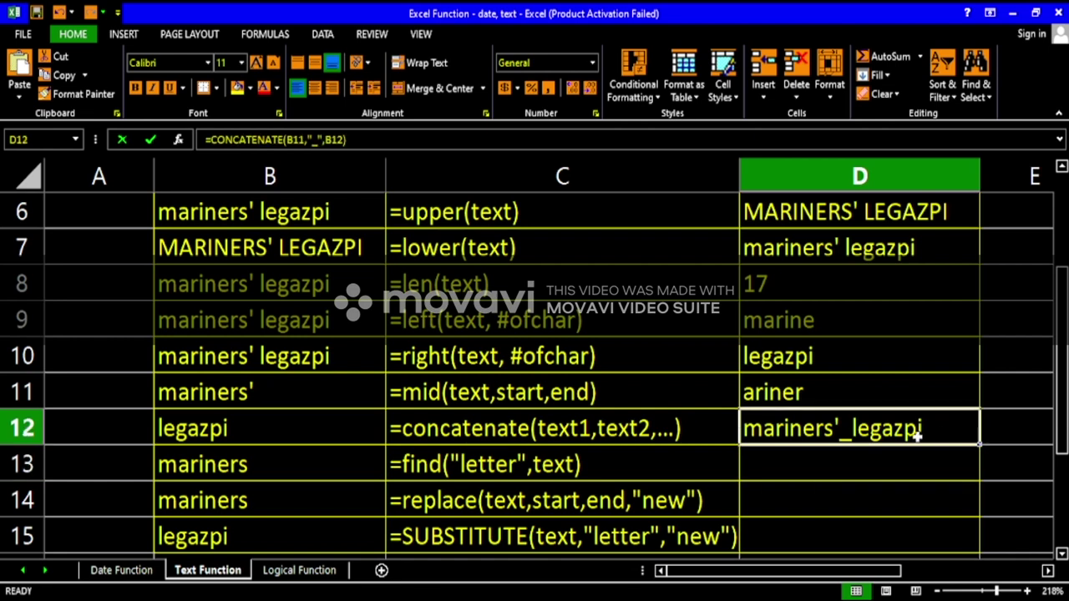
# Step: Examine the find syntax in C13 and its source text in B13, along with the len formula in D8
pyautogui.click(591, 471)
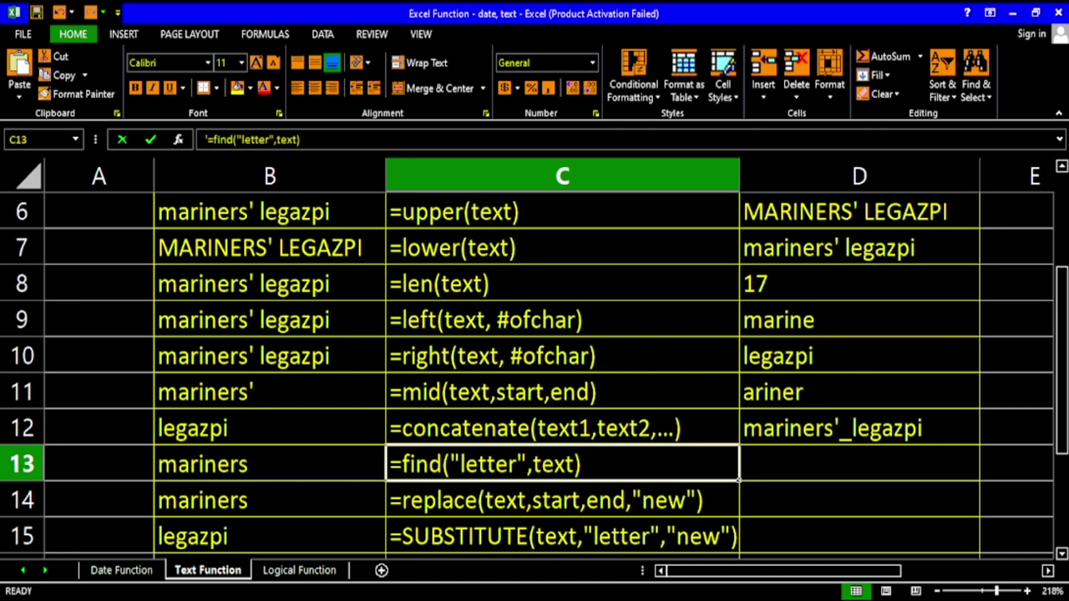
pyautogui.scroll(-1, 1063, 423)
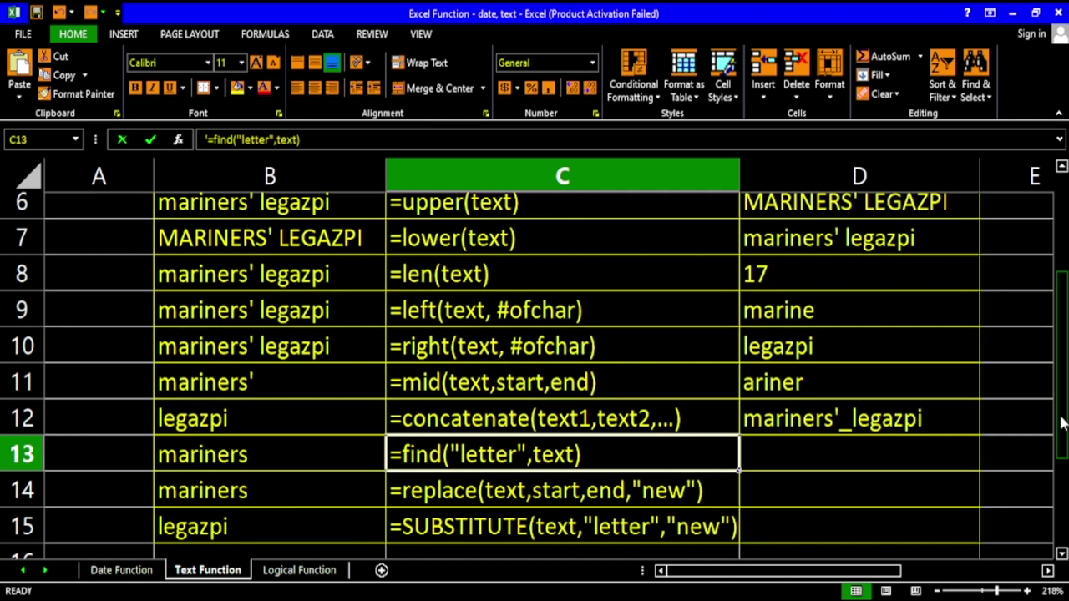
pyautogui.scroll(1, 1062, 423)
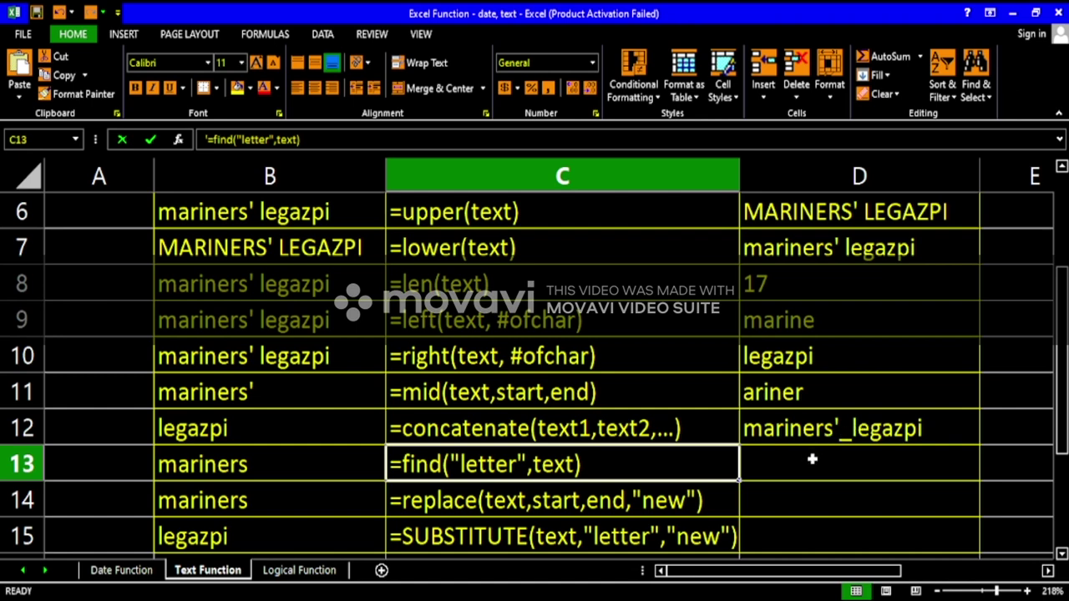
pyautogui.click(236, 464)
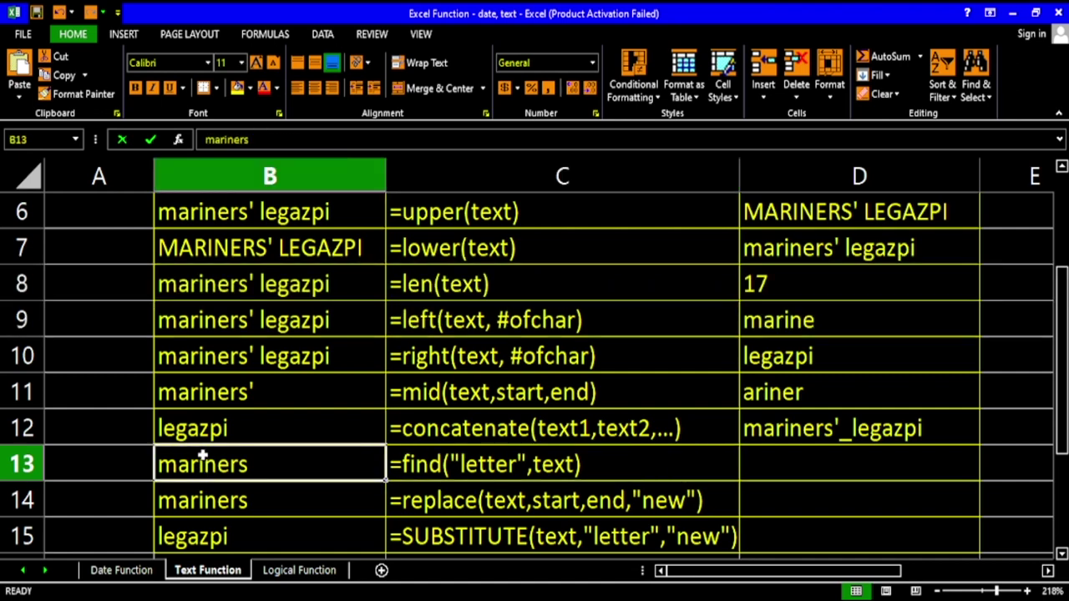
pyautogui.click(825, 469)
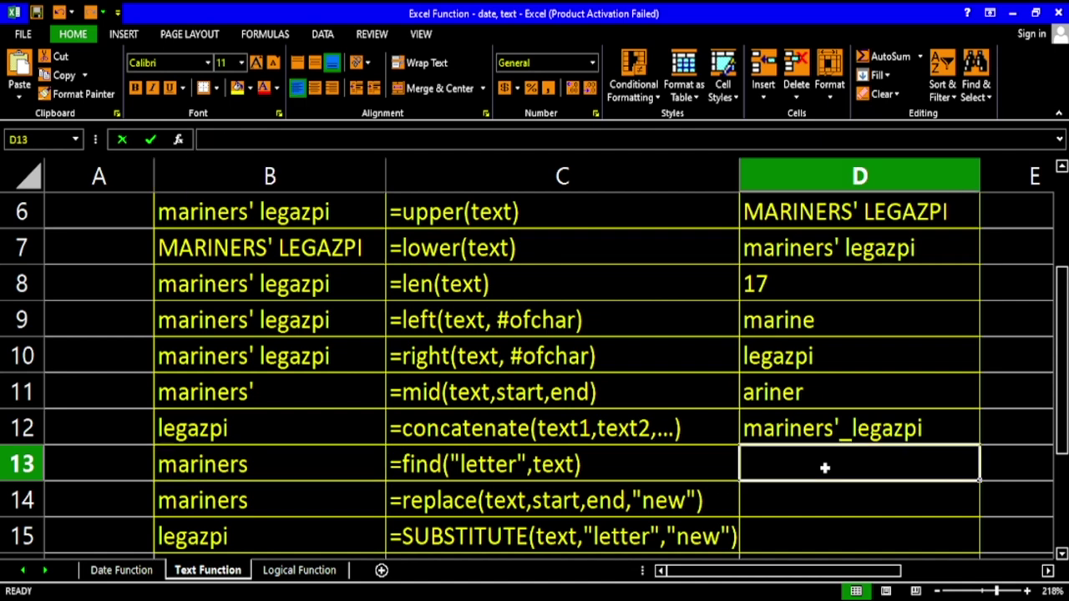
pyautogui.click(779, 290)
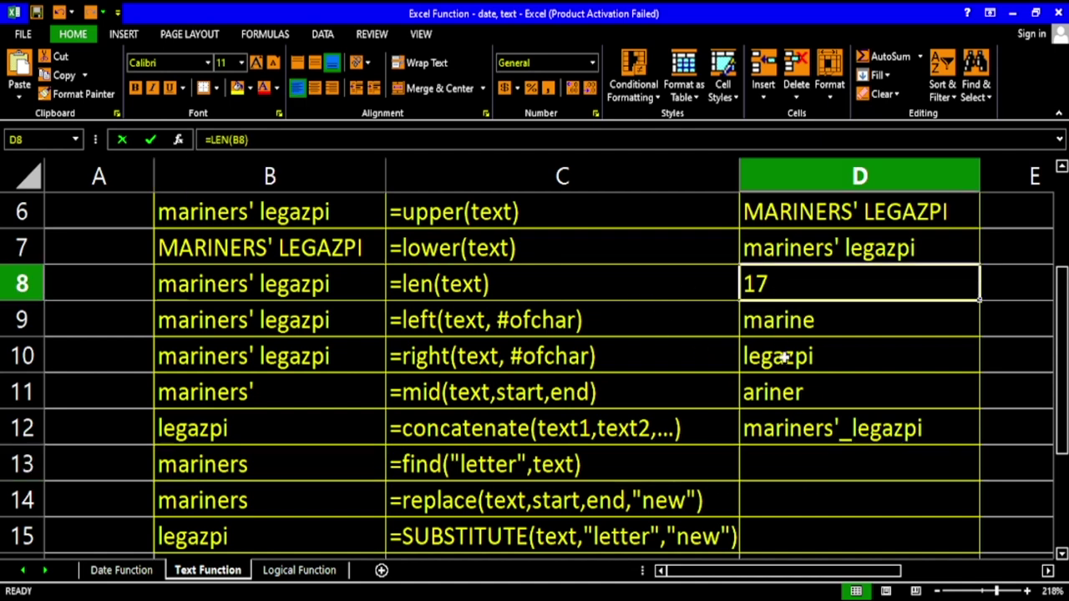
# Step: Enter the formula =find("i",B13) in cell D13, the Result cell of the find row
pyautogui.click(789, 463)
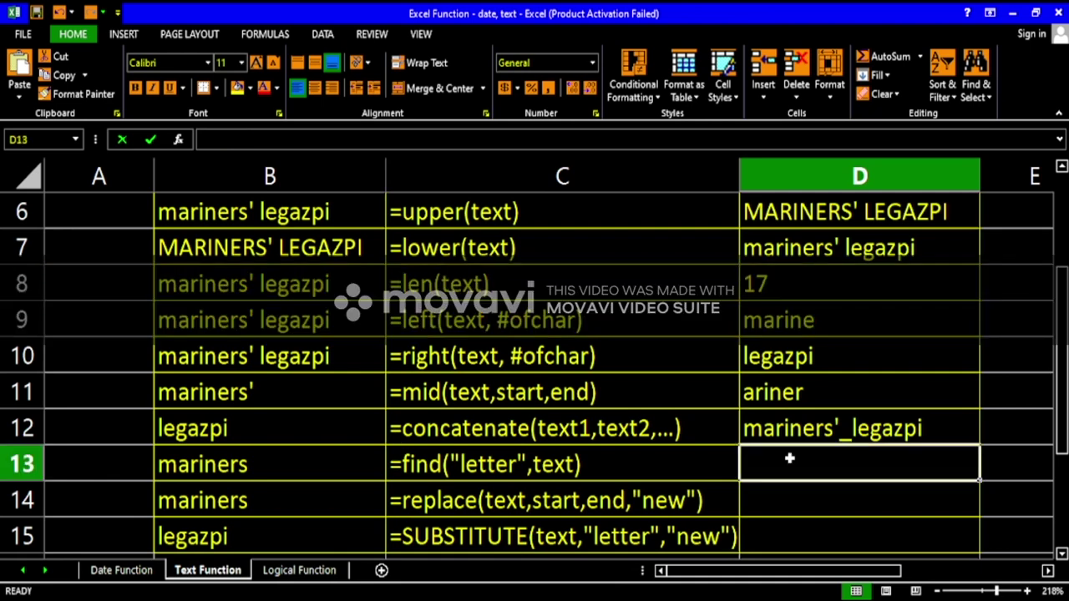
pyautogui.write('=')
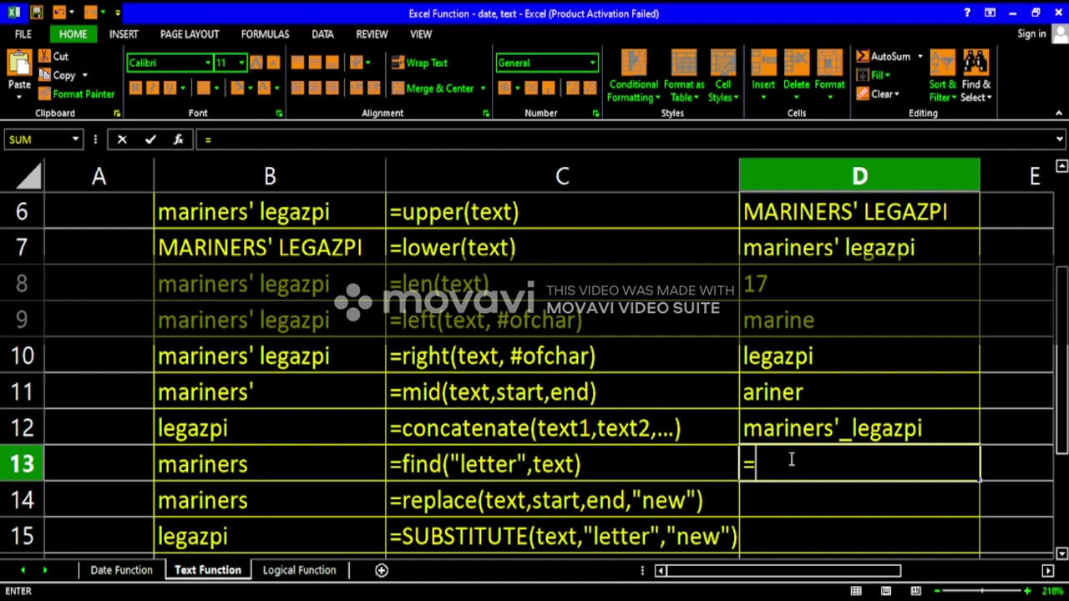
pyautogui.write('find(')
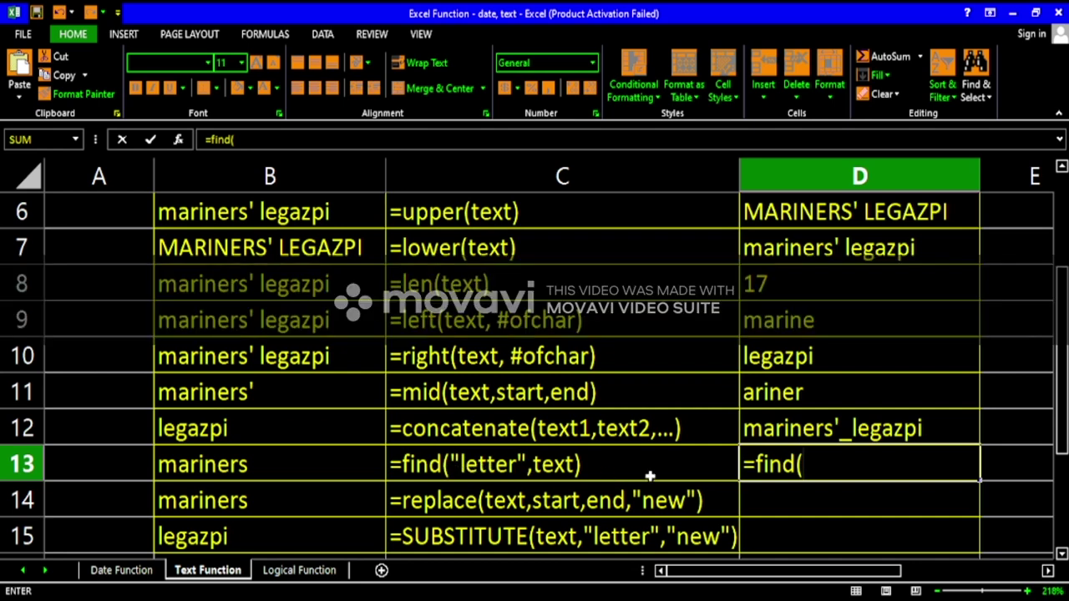
pyautogui.write('"i",')
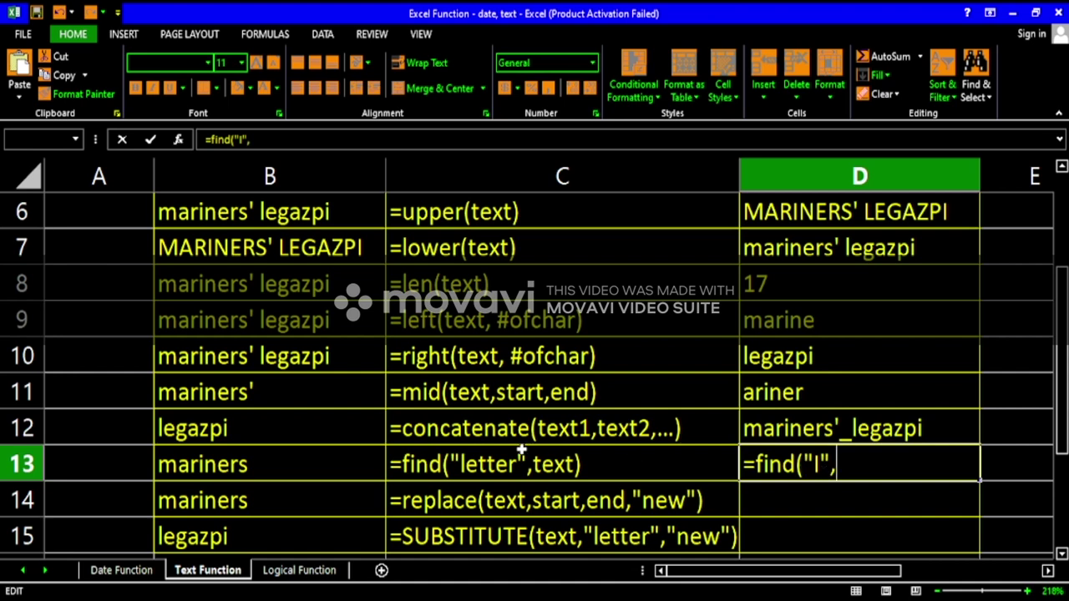
pyautogui.click(353, 471)
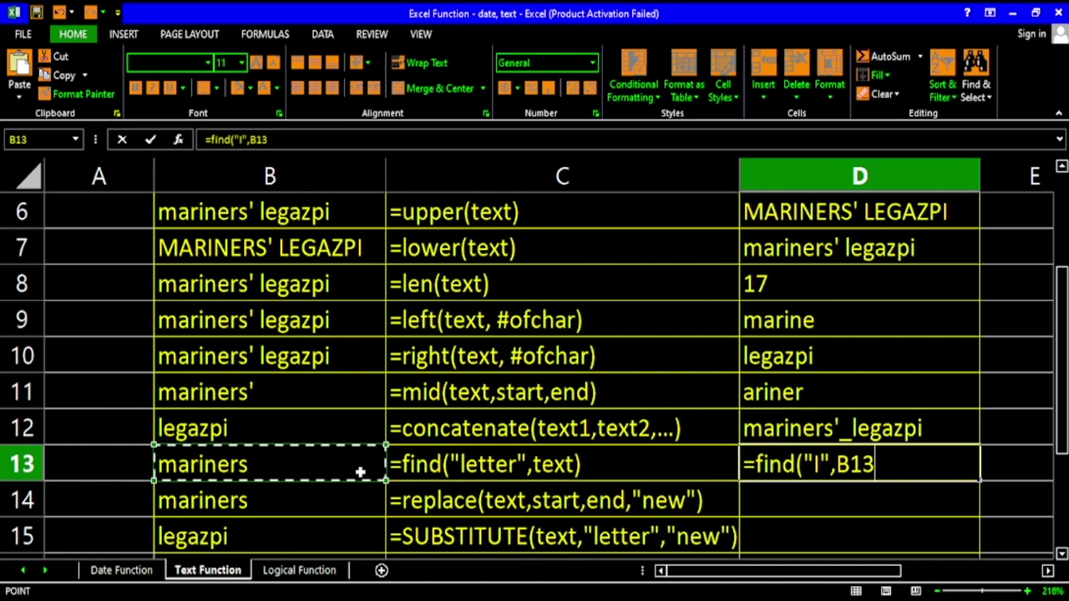
pyautogui.press('Return')
# Step: Check the find result in D13 against the position of the letter i in the B13 text
pyautogui.click(794, 468)
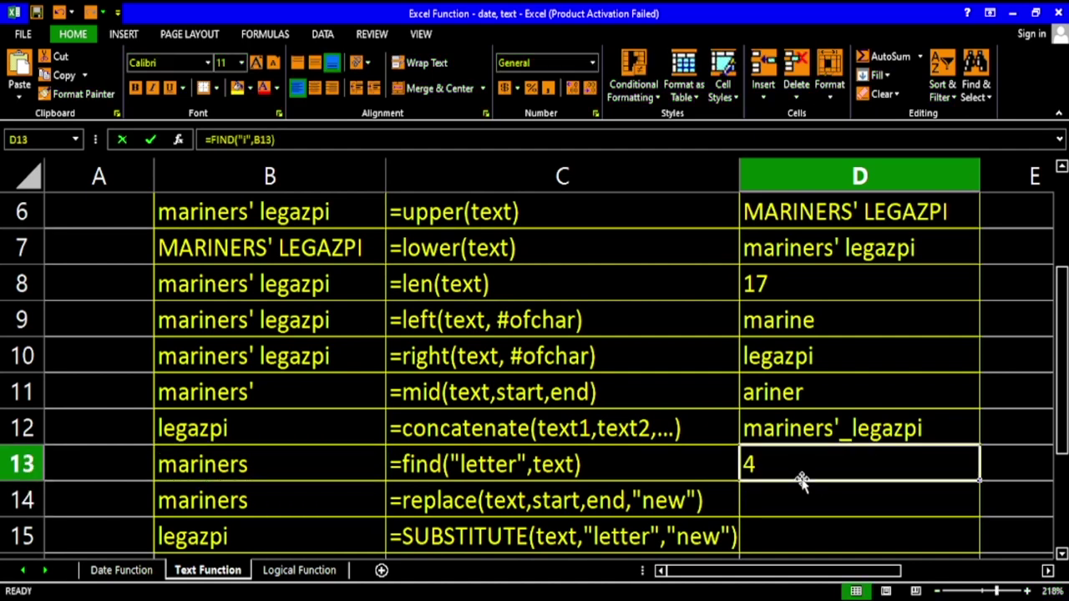
pyautogui.click(178, 469)
pyautogui.doubleClick(189, 466)
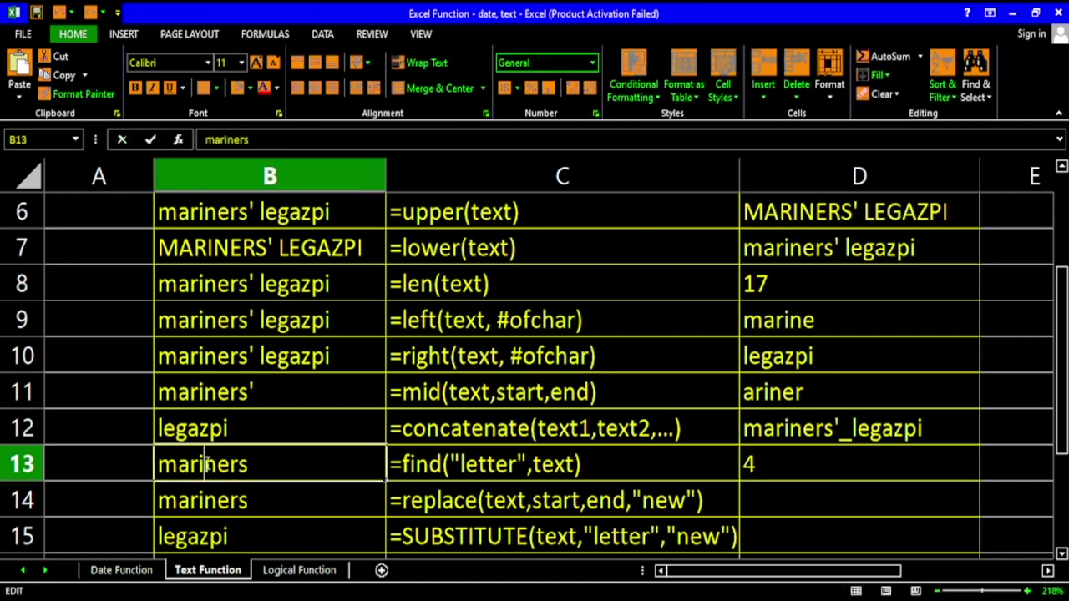
# Step: Change the searched letter in the D13 find formula to s, making it =FIND("s",B13)
pyautogui.click(767, 465)
pyautogui.doubleClick(762, 468)
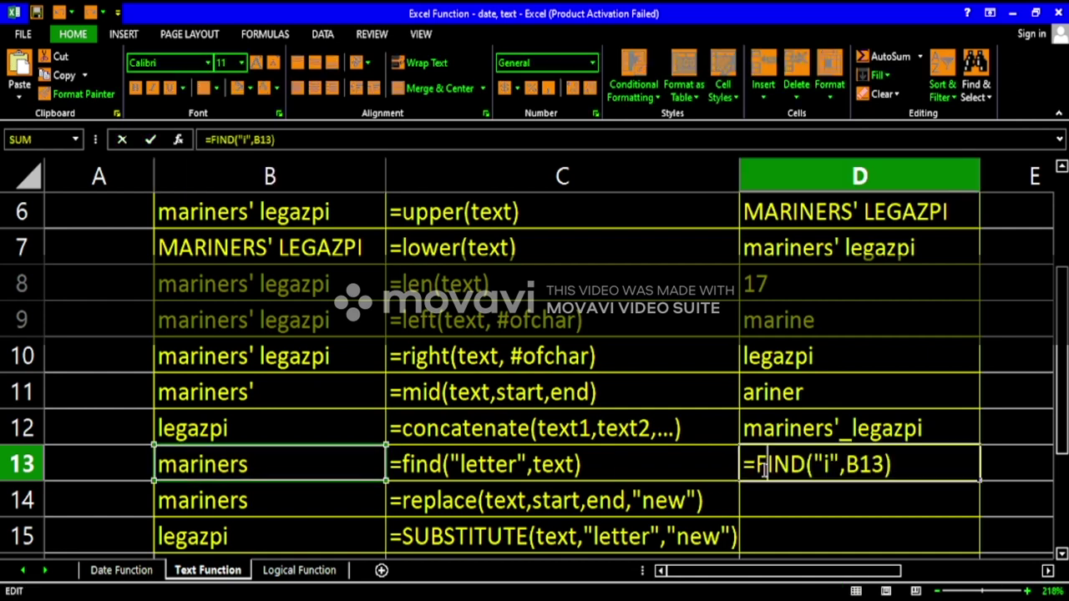
pyautogui.click(830, 465)
pyautogui.press('BackSpace')
pyautogui.write('s')
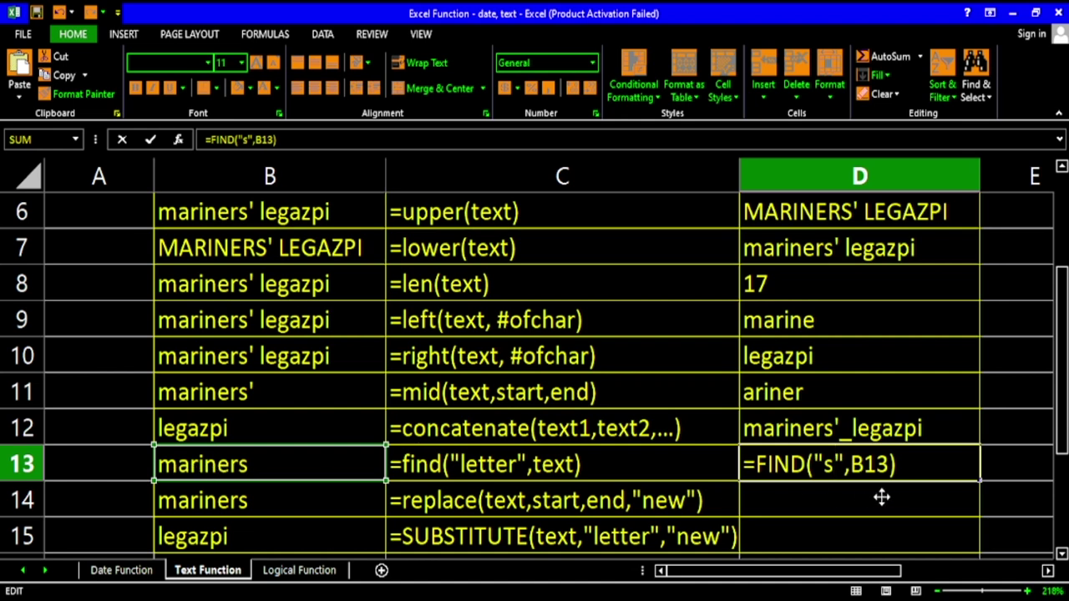
pyautogui.press('Return')
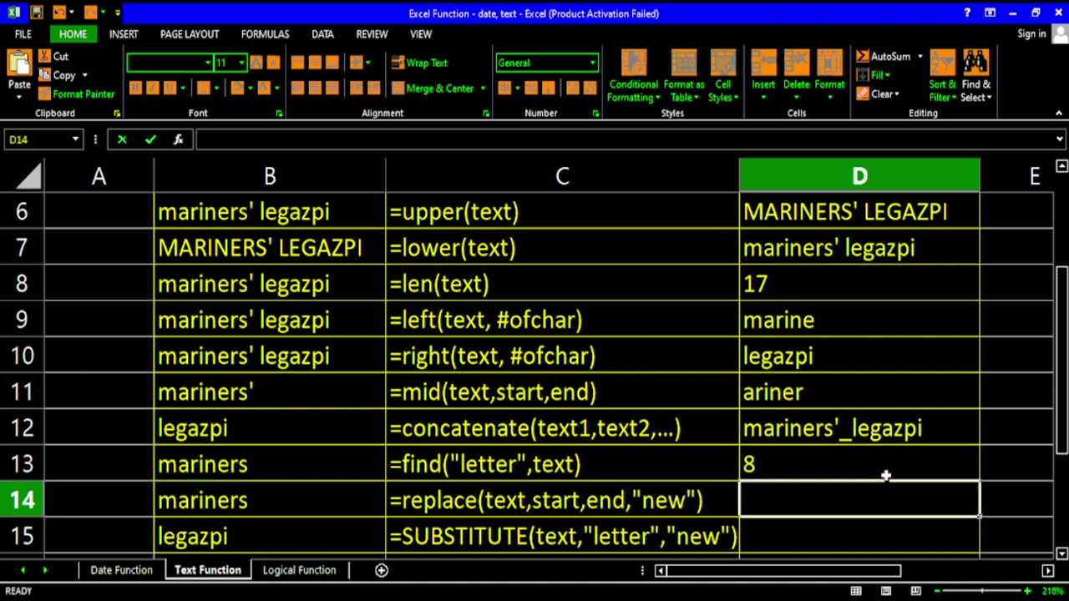
pyautogui.click(818, 474)
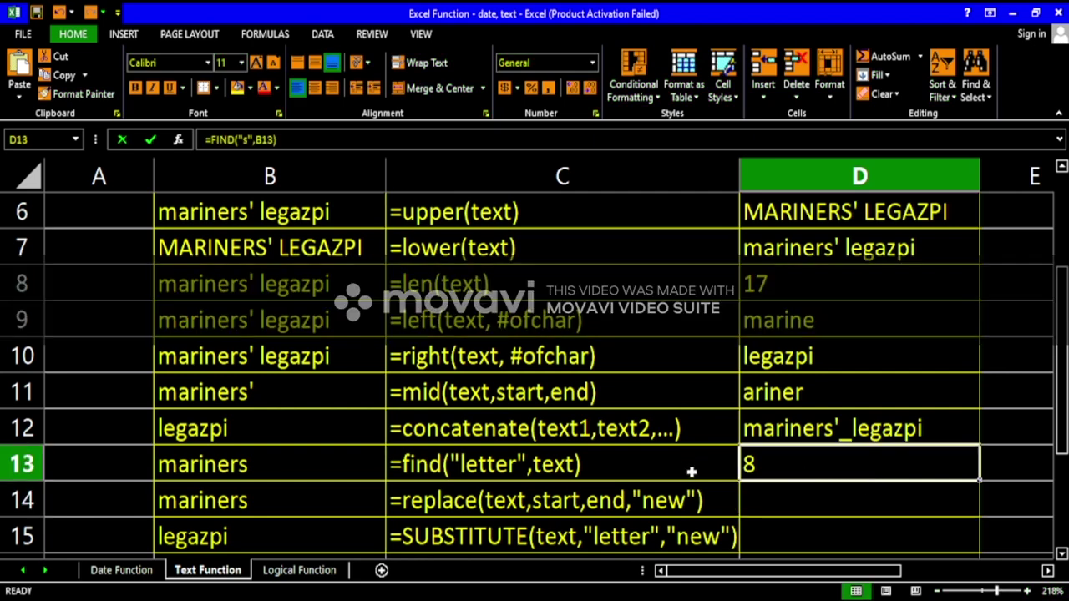
# Step: Compare the replace syntax in C14 with the SUBSTITUTE syntax in C15
pyautogui.click(689, 501)
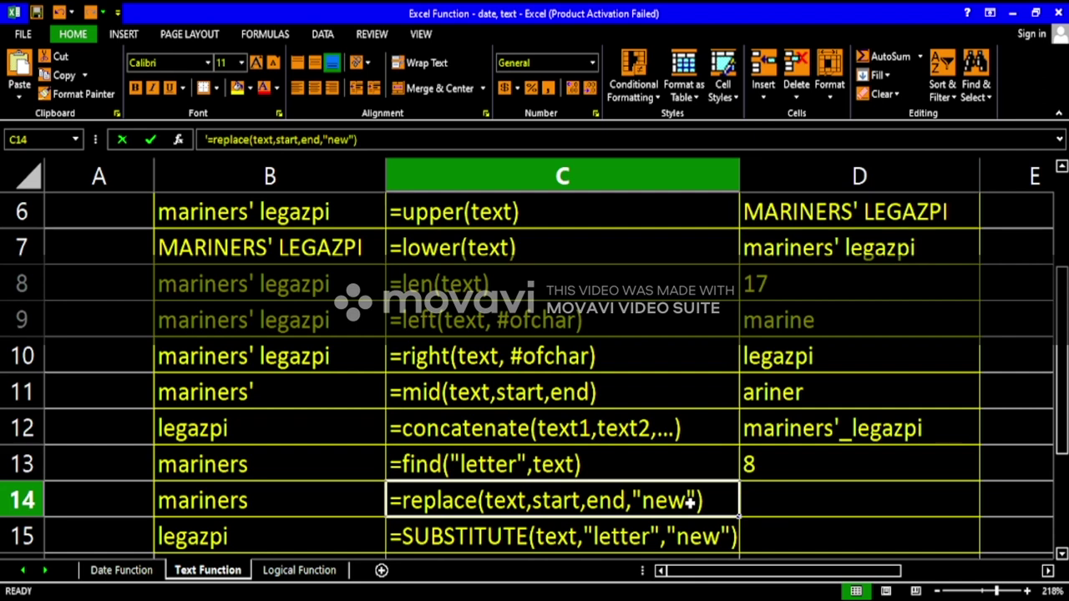
pyautogui.click(675, 536)
pyautogui.click(669, 509)
pyautogui.click(658, 539)
pyautogui.click(661, 511)
# Step: Enter the formula =replace(B14,3,5,"X") in cell D14, the Result cell of the replace row
pyautogui.click(842, 516)
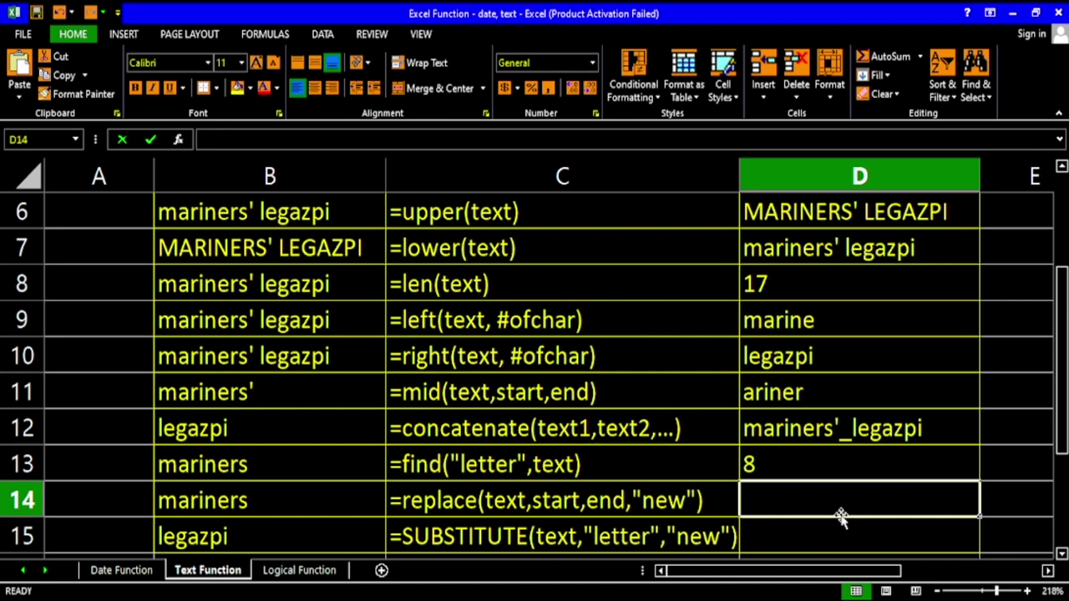
pyautogui.write('=')
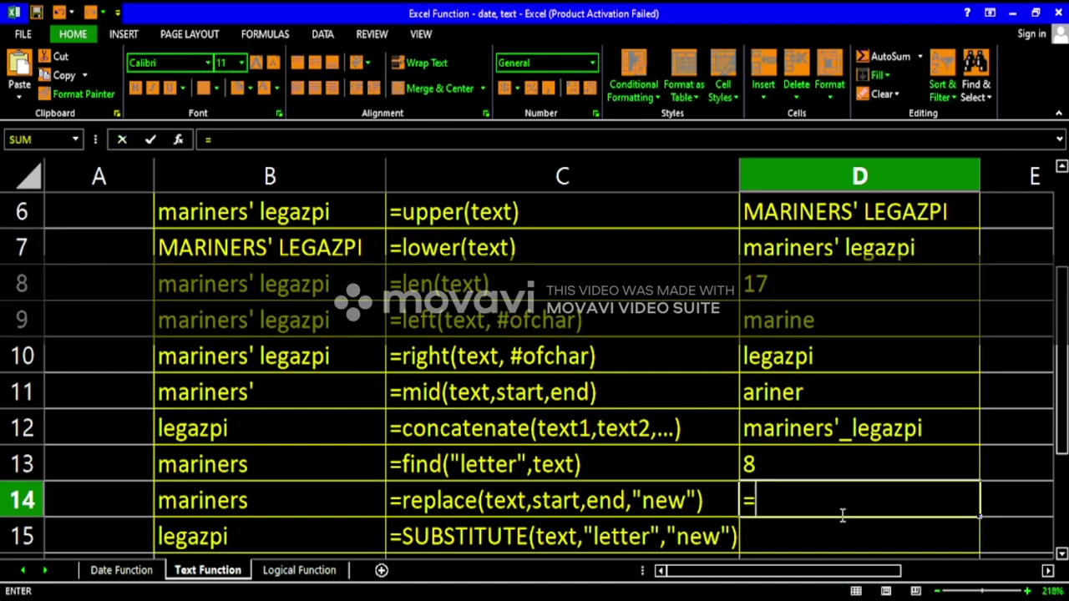
pyautogui.write('replace')
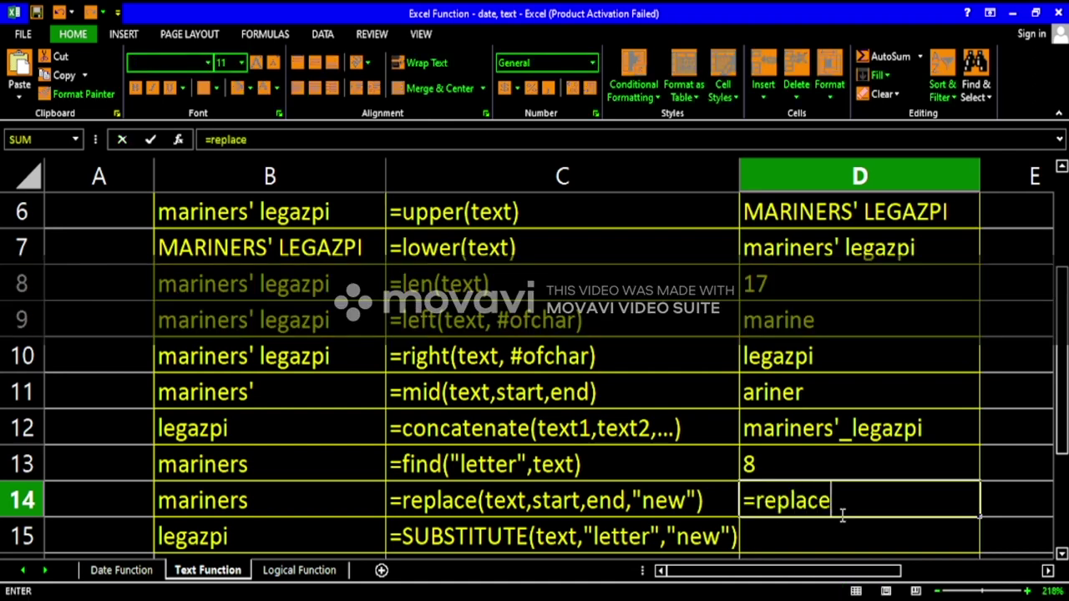
pyautogui.write('(')
pyautogui.click(239, 499)
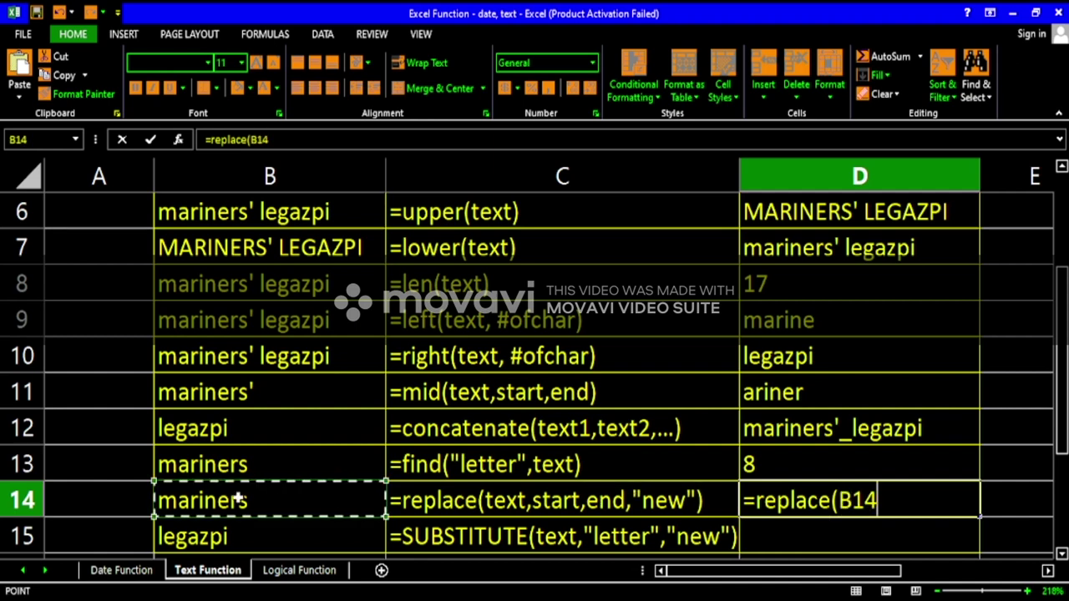
pyautogui.write(',3')
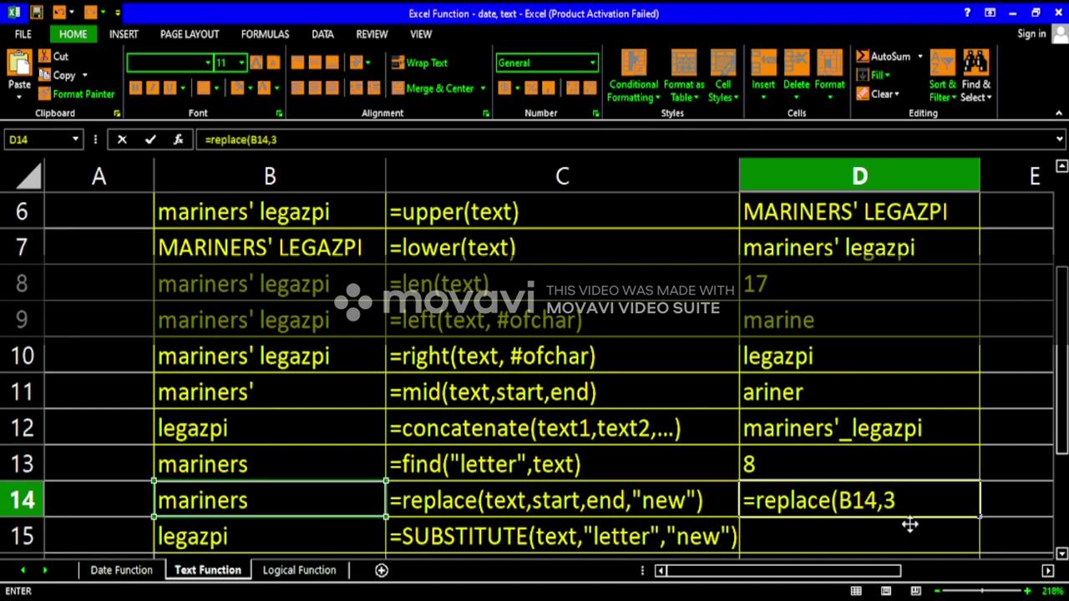
pyautogui.write(',')
pyautogui.write('5,')
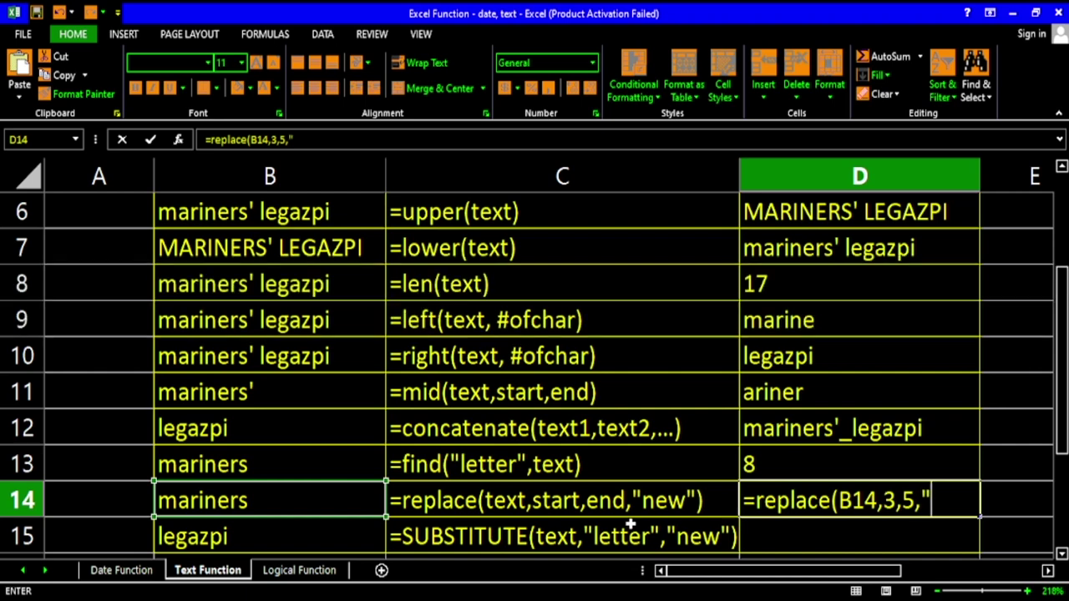
pyautogui.write('X"')
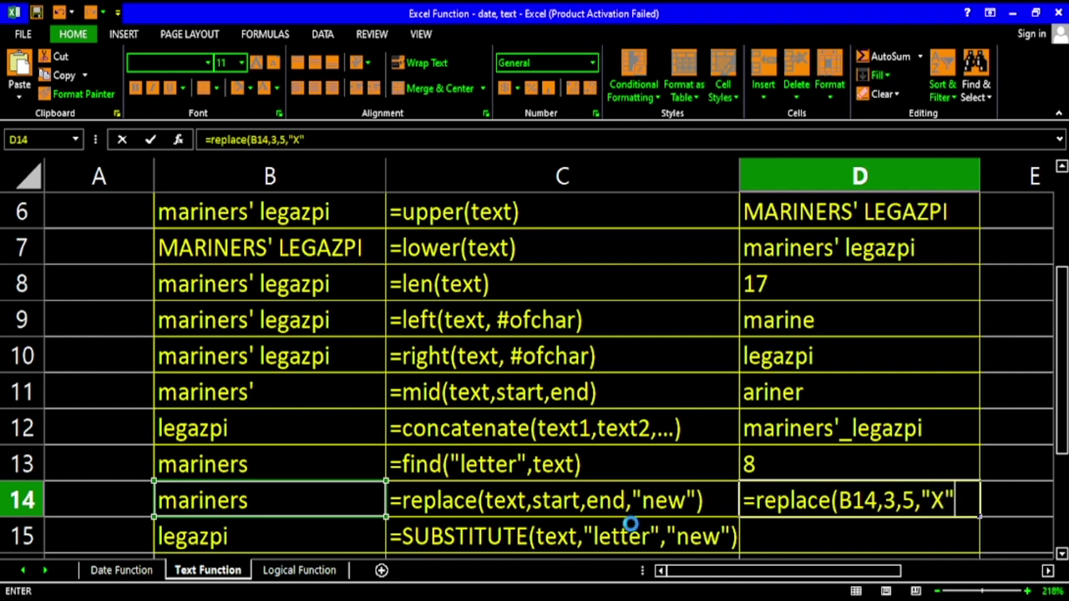
pyautogui.press('Return')
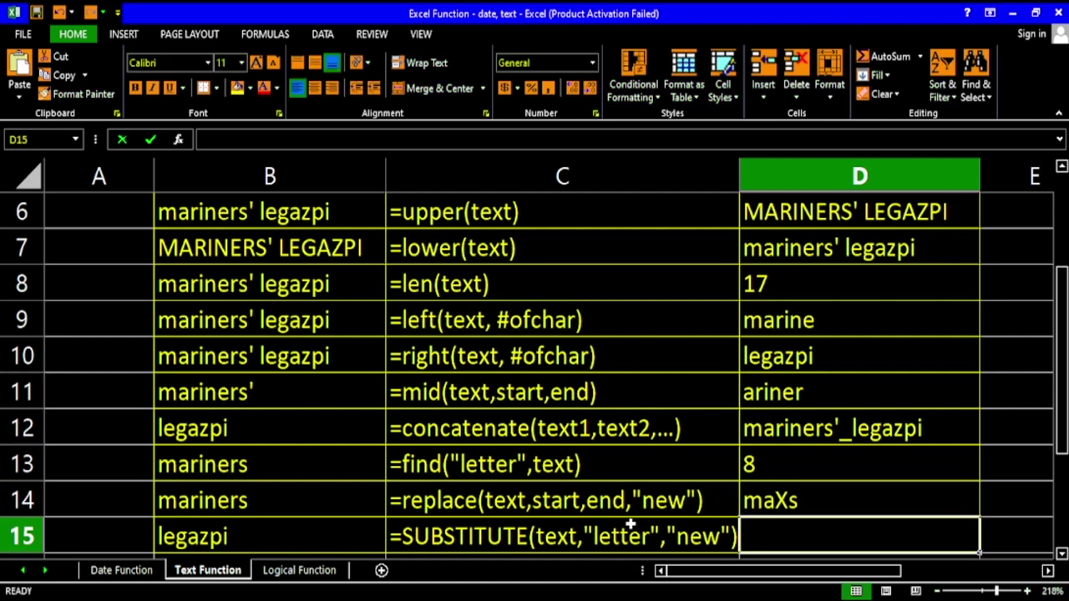
# Step: Examine the arguments of the REPLACE formula in D14, including the replacement text "X", against the source text in B14
pyautogui.doubleClick(197, 501)
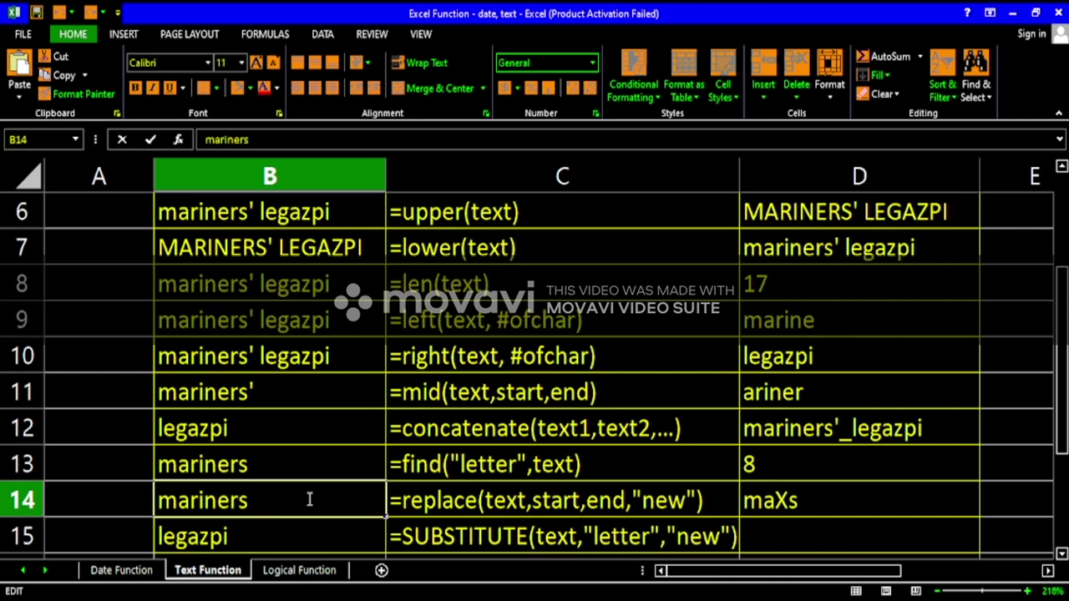
pyautogui.click(797, 512)
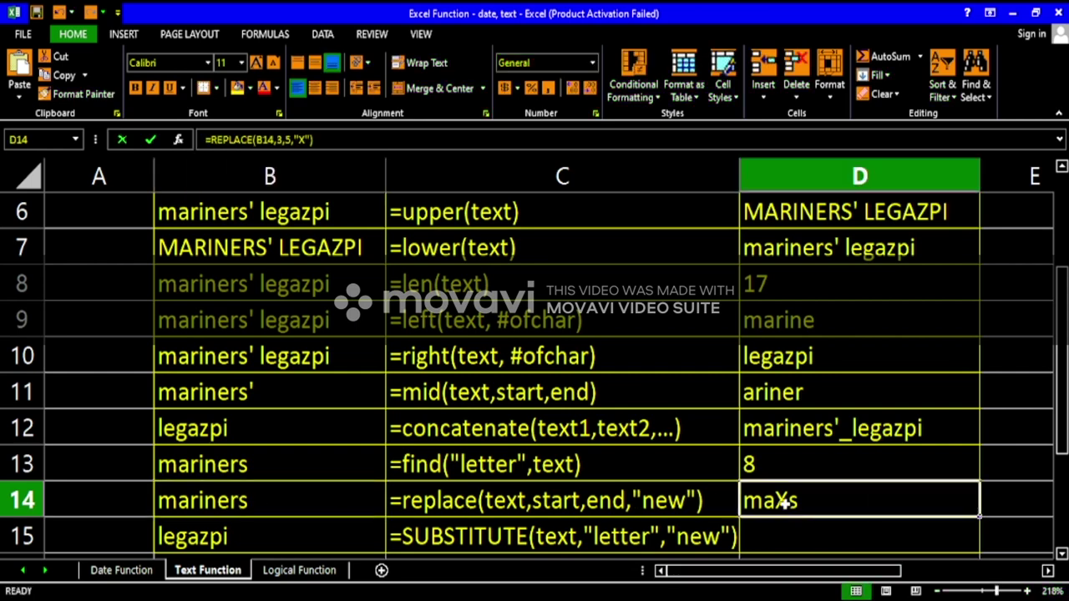
pyautogui.doubleClick(794, 501)
pyautogui.press('Return')
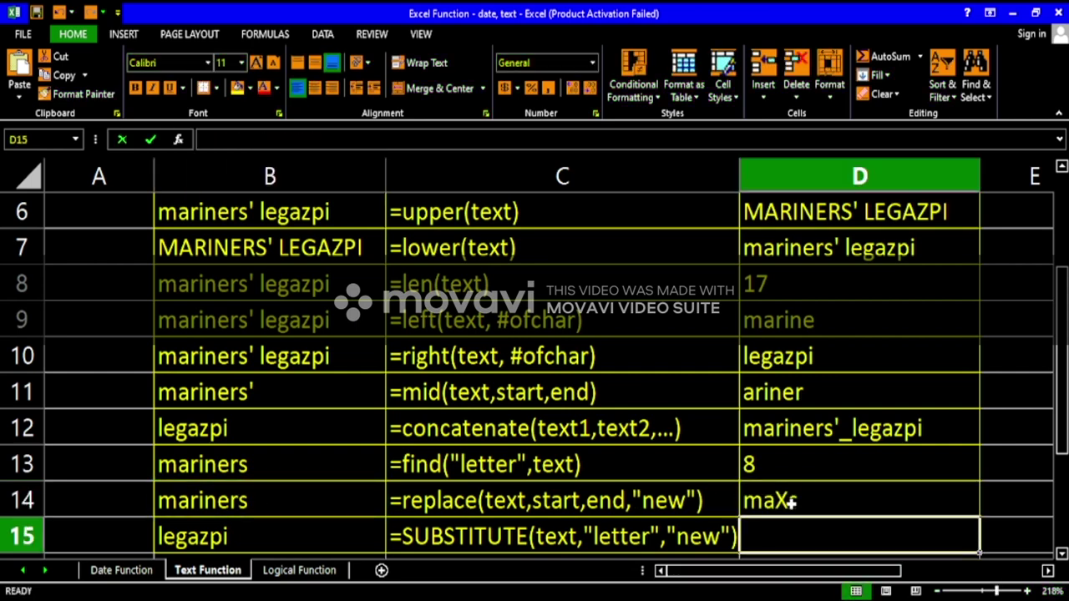
pyautogui.click(786, 506)
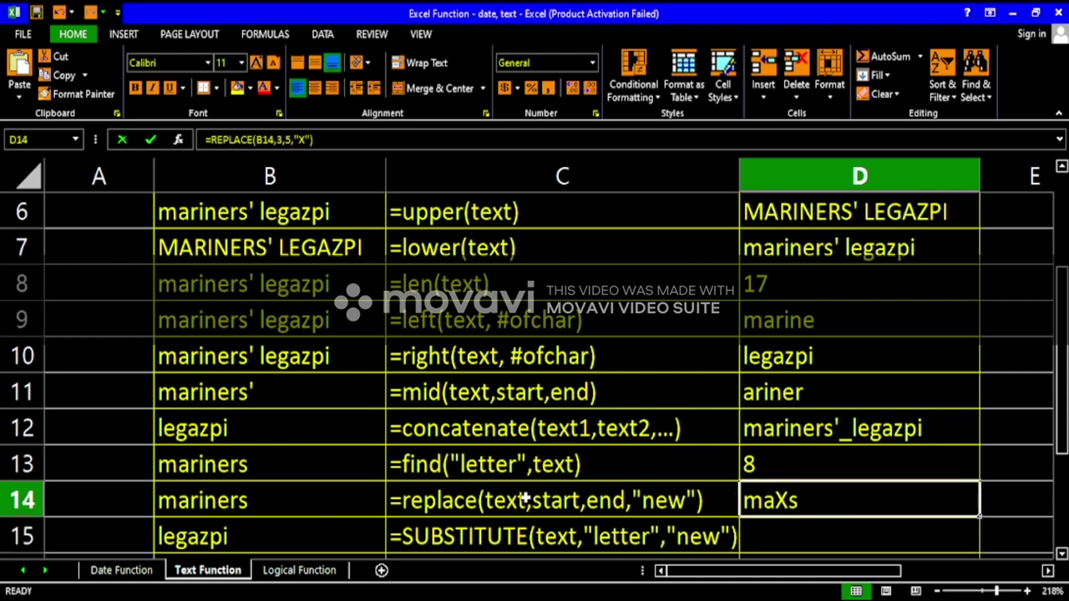
pyautogui.doubleClick(794, 501)
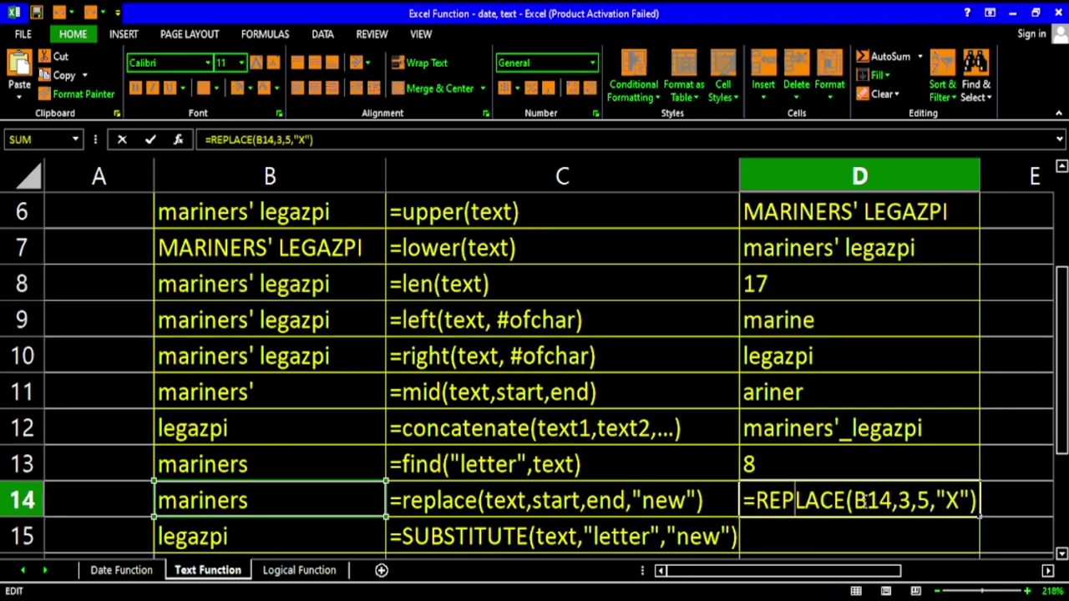
pyautogui.moveTo(854, 501); pyautogui.dragTo(975, 501)
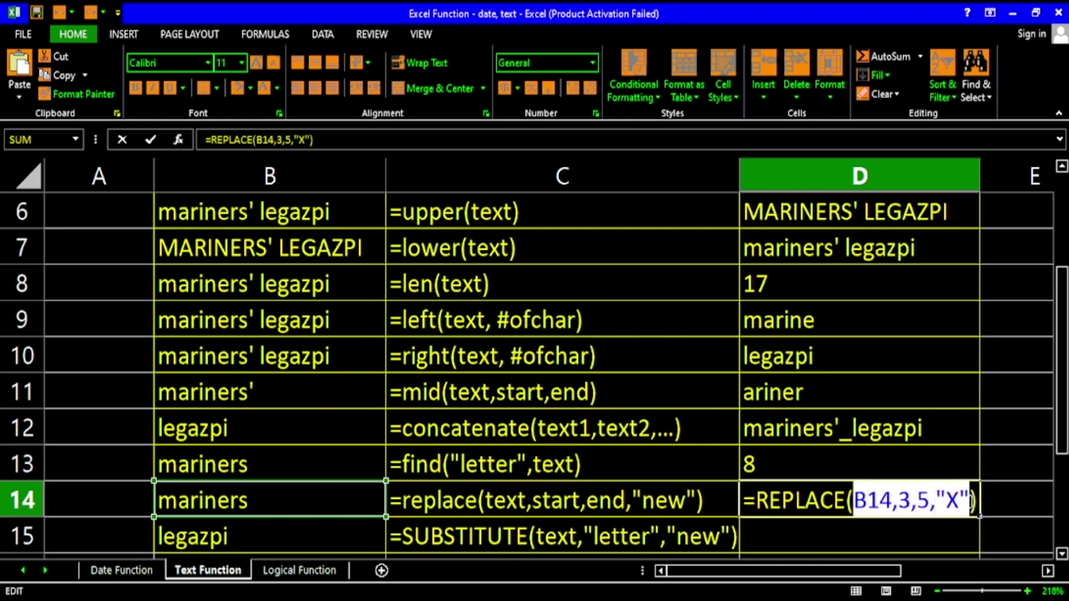
pyautogui.click(892, 501)
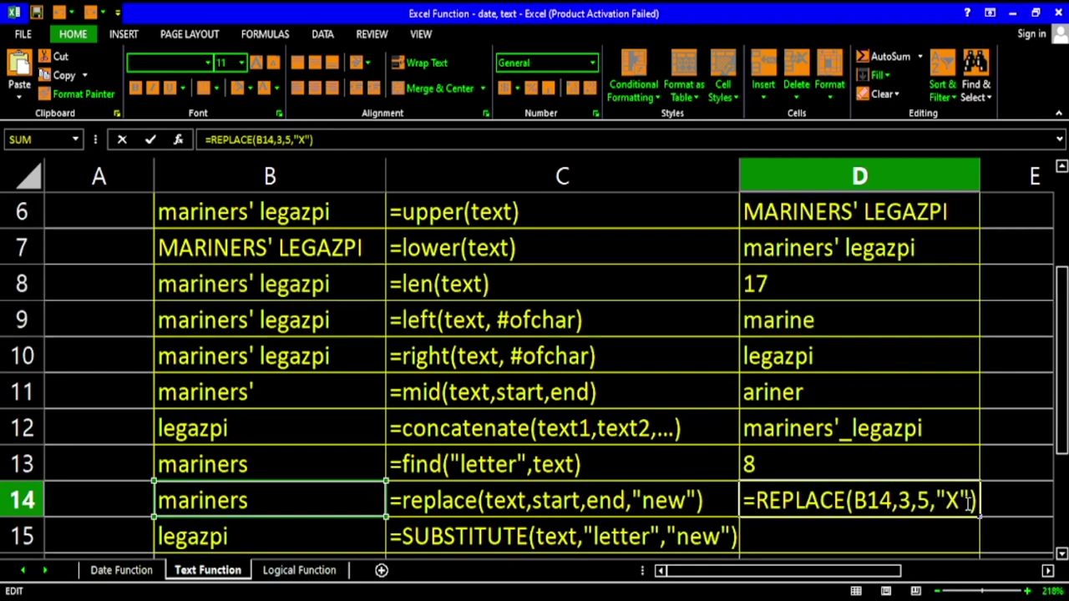
pyautogui.moveTo(965, 500); pyautogui.dragTo(937, 500)
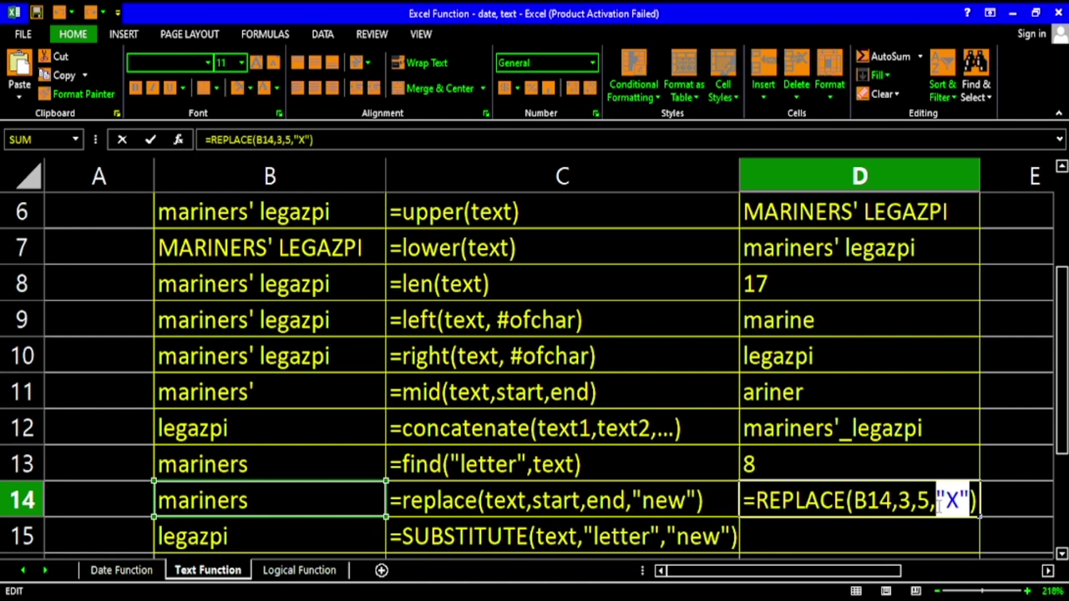
pyautogui.click(969, 508)
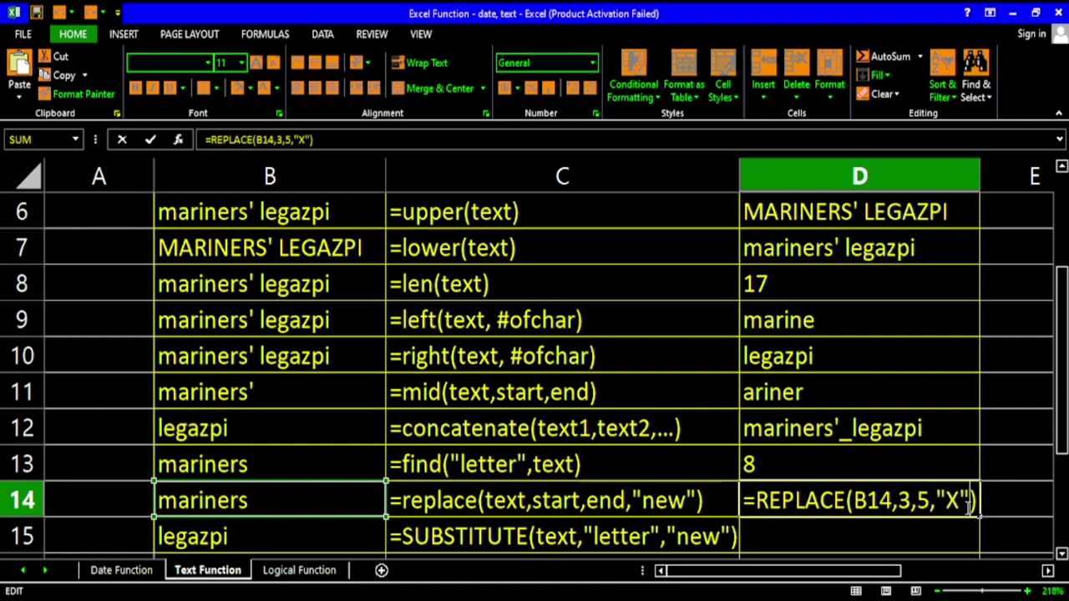
pyautogui.press('Return')
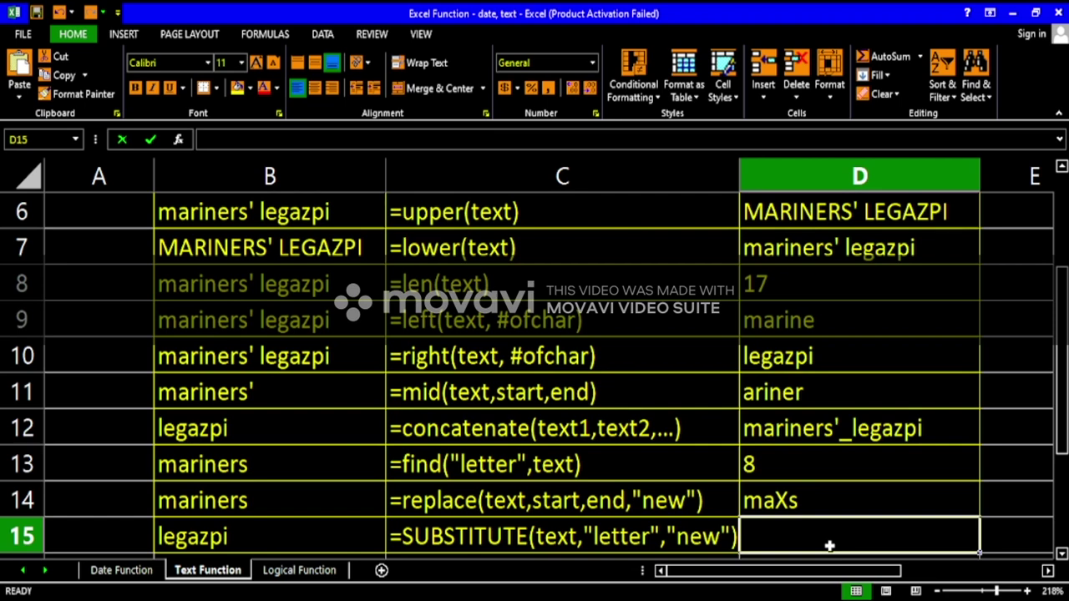
# Step: Enter the formula =substitute(B15,"z","X") in cell D15, the Result cell of the SUBSTITUTE row
pyautogui.write('=s')
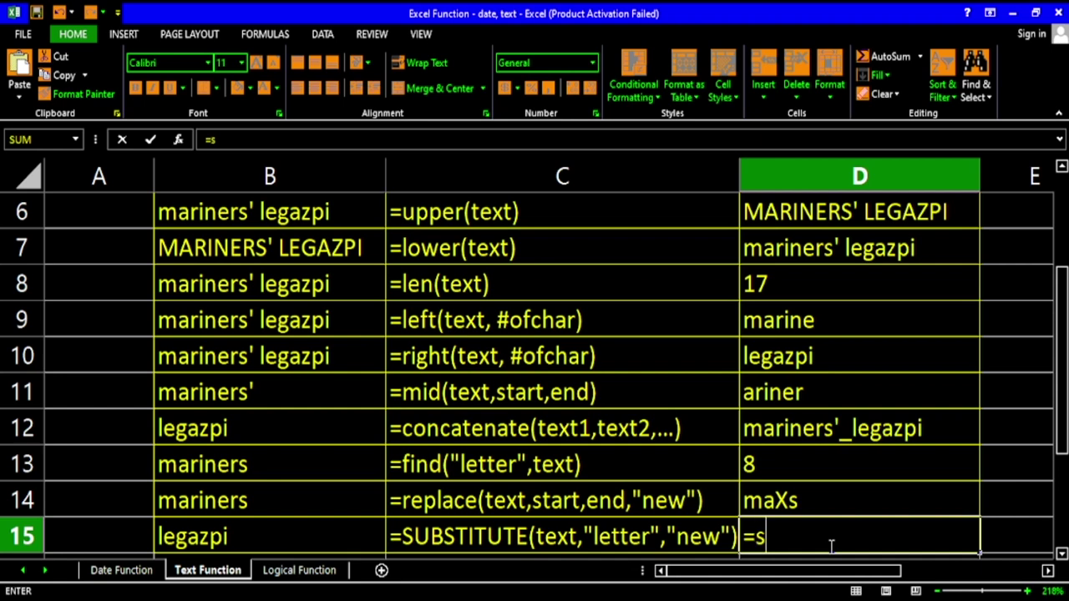
pyautogui.write('ubstitut')
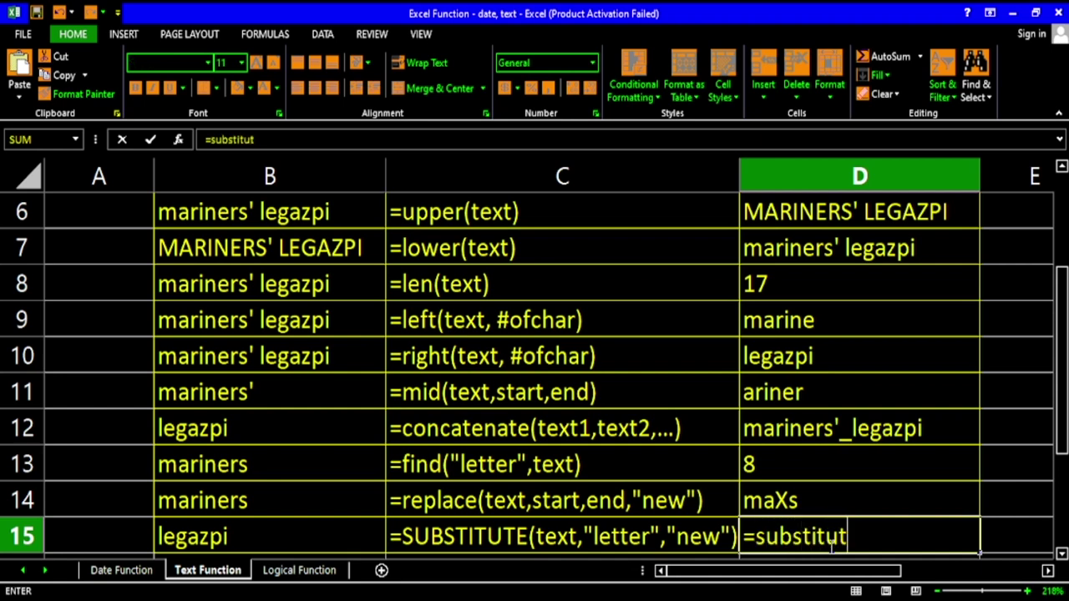
pyautogui.write('e(')
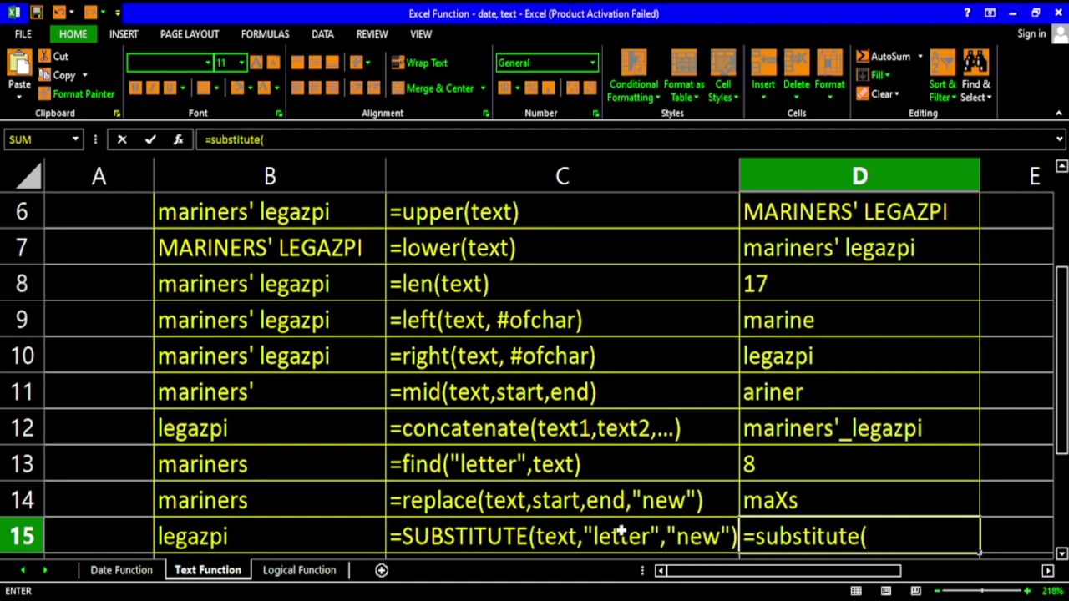
pyautogui.click(269, 535)
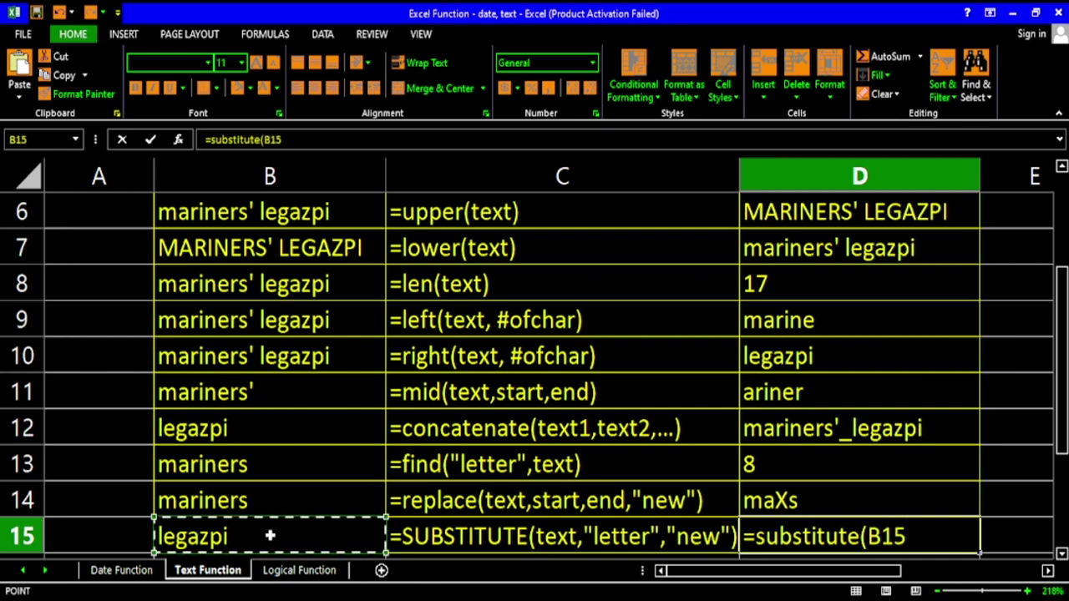
pyautogui.write(',')
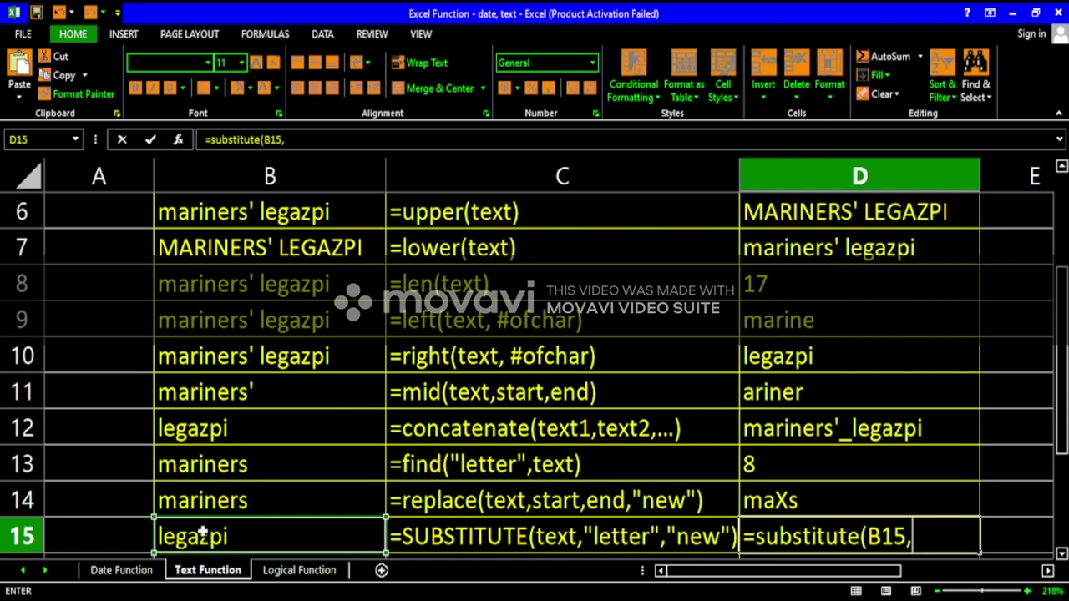
pyautogui.write('"z"')
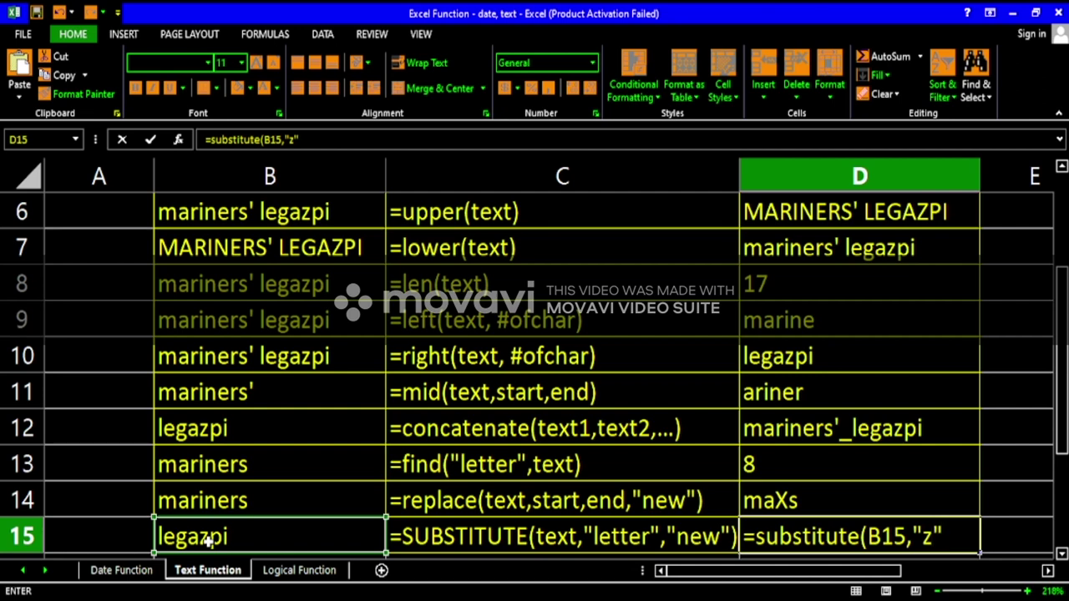
pyautogui.write(',"')
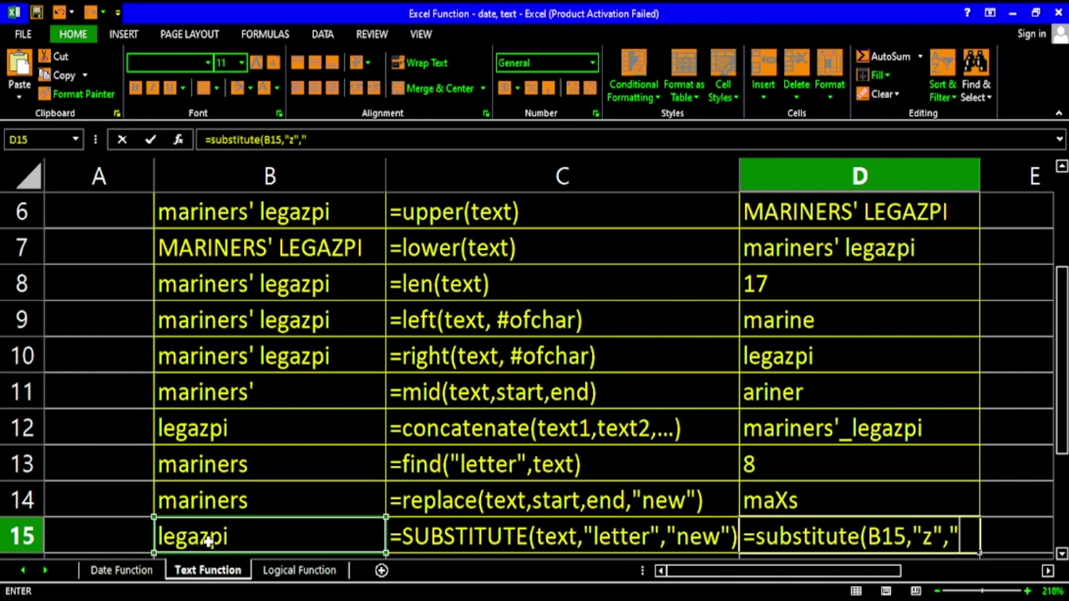
pyautogui.write('X")')
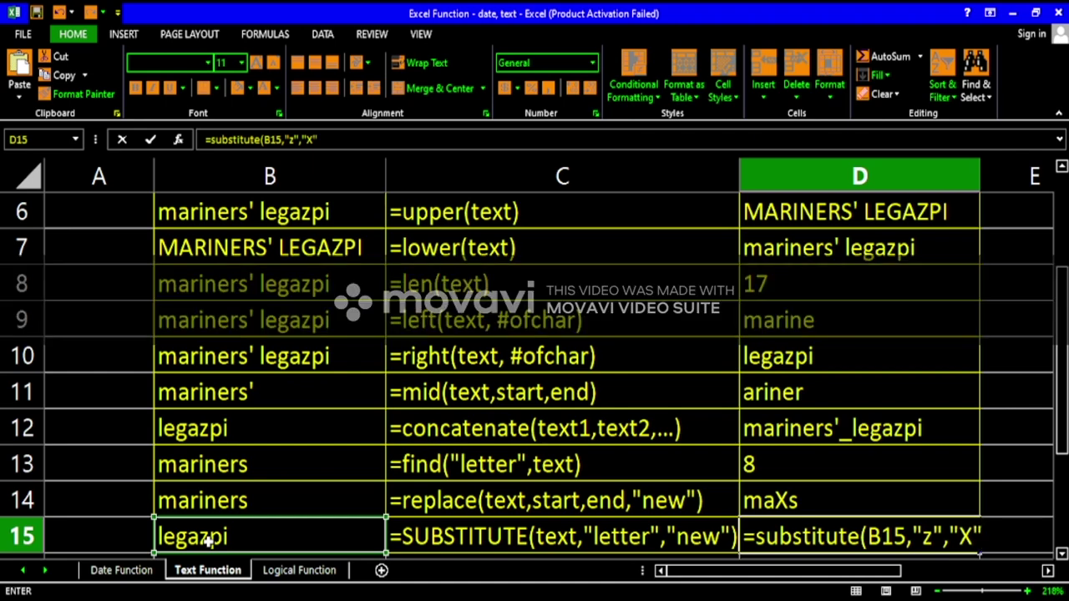
pyautogui.press('Return')
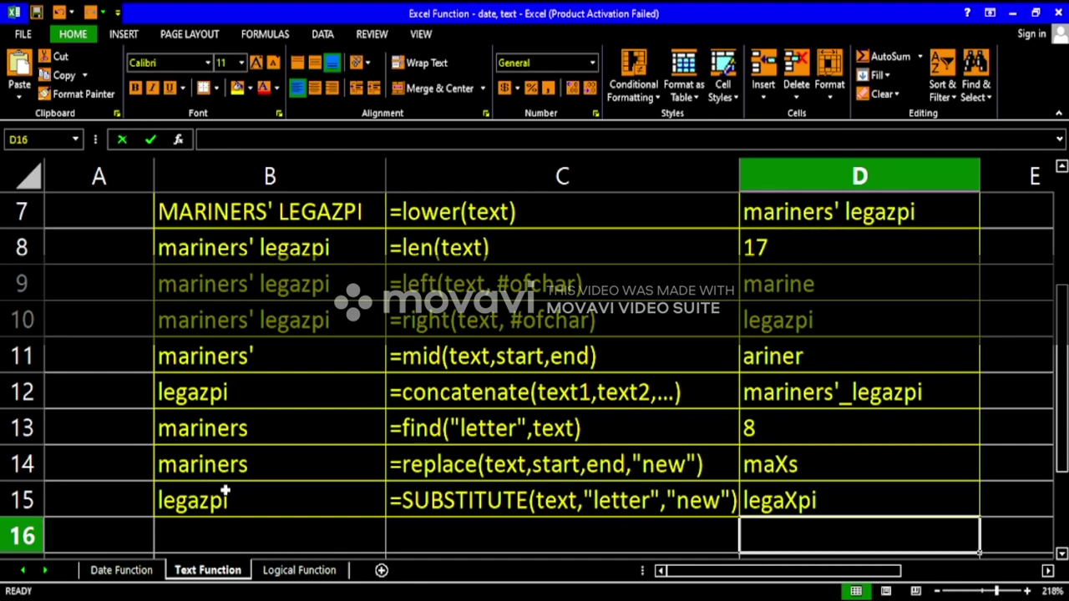
# Step: Examine the searched letter and the new letter in the D15 SUBSTITUTE formula against the text in B15
pyautogui.doubleClick(820, 505)
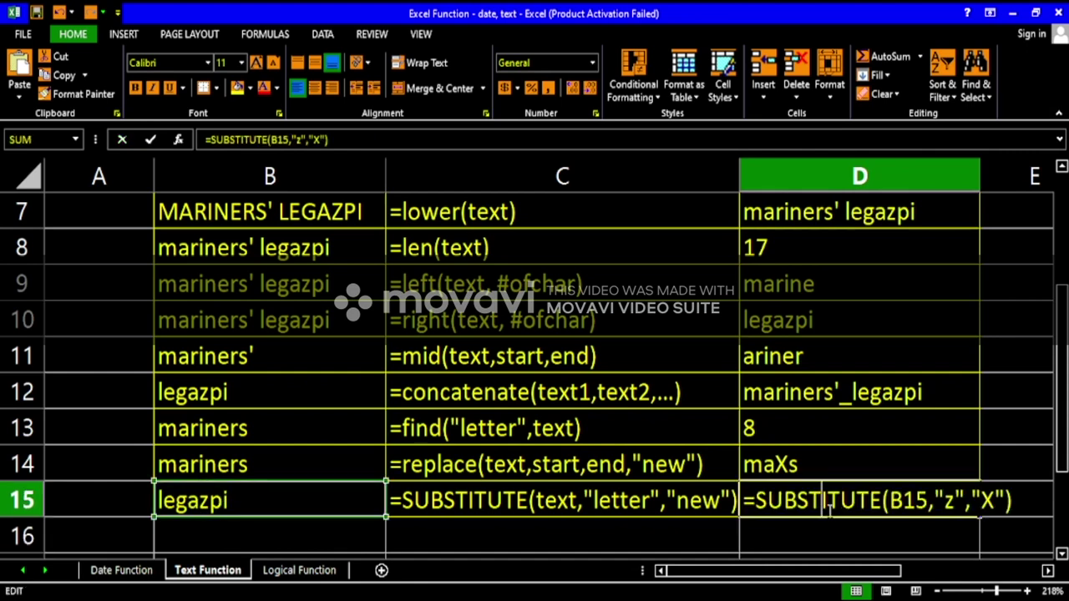
pyautogui.click(961, 499)
pyautogui.moveTo(961, 499); pyautogui.dragTo(942, 499)
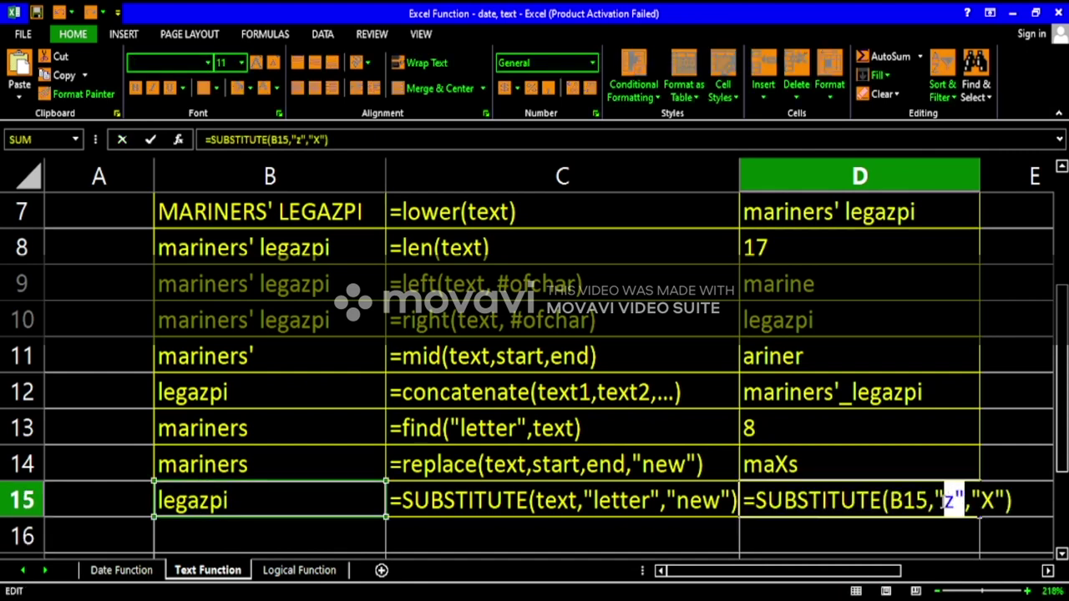
pyautogui.press('Return')
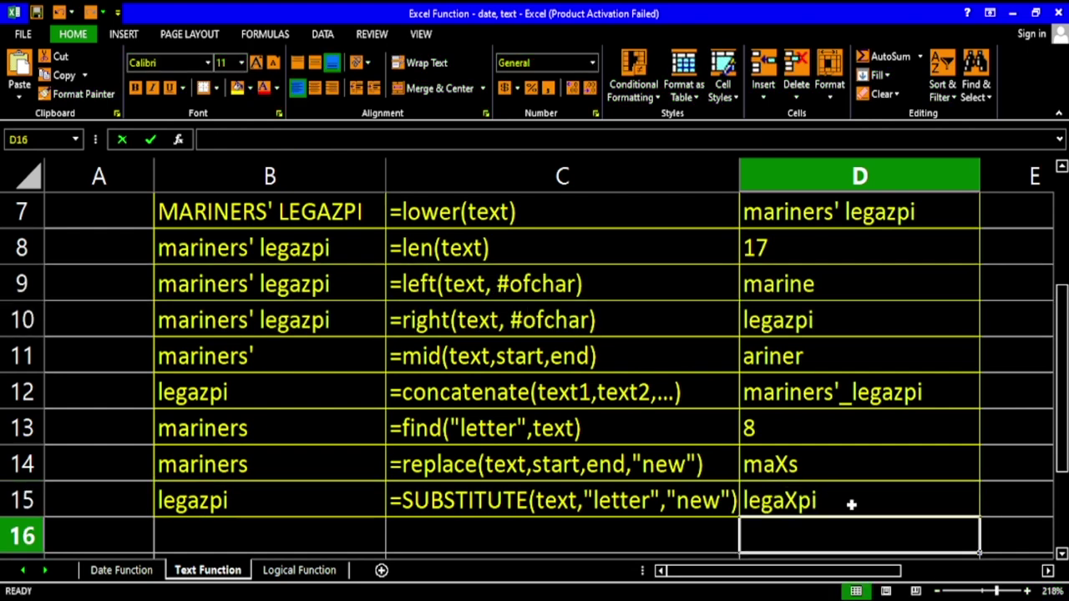
pyautogui.doubleClick(853, 505)
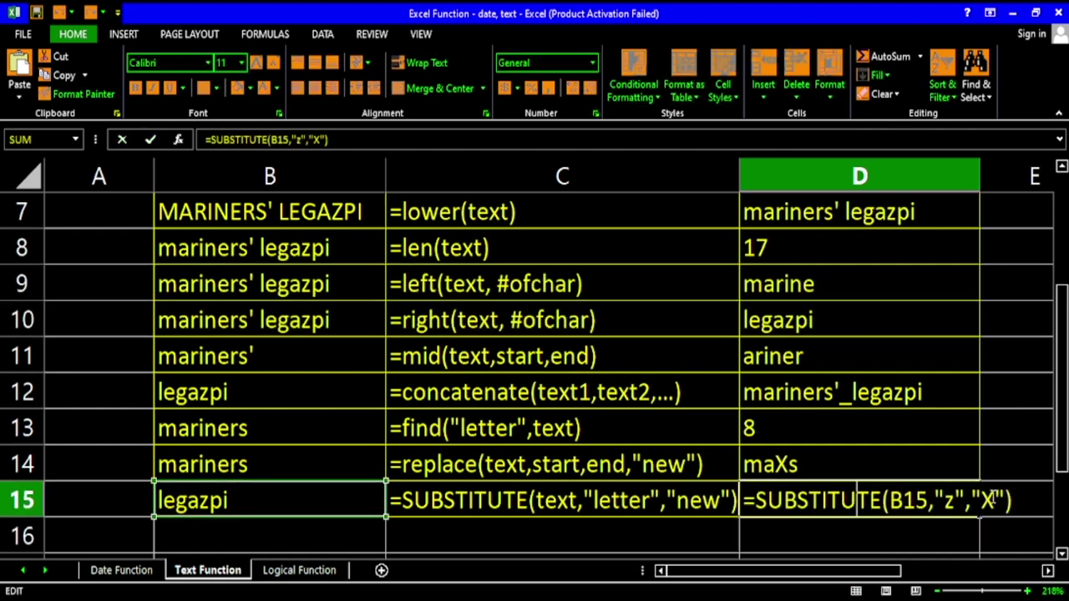
pyautogui.press('Return')
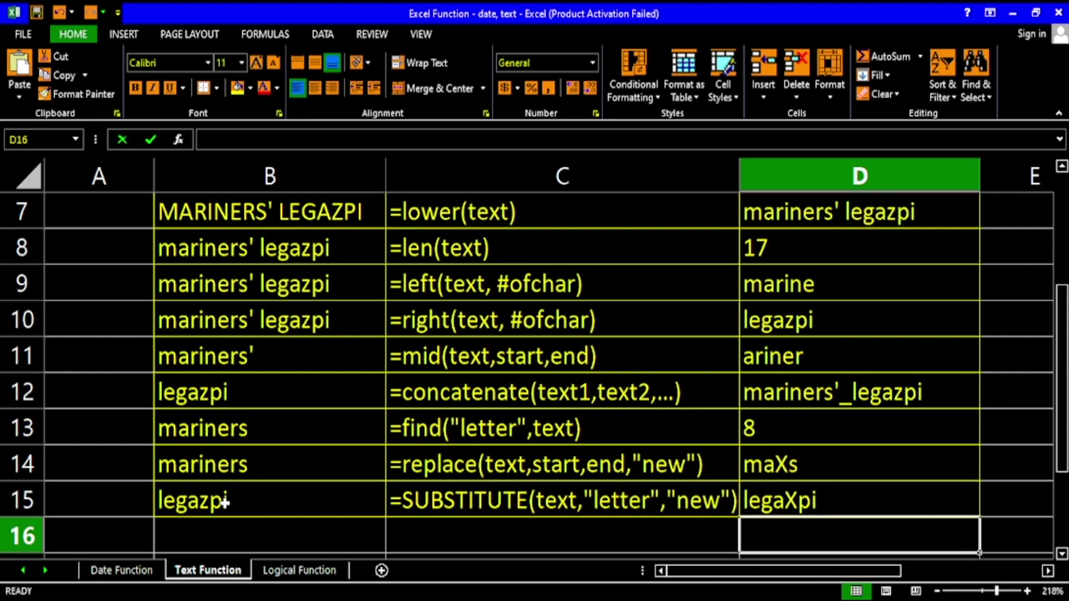
# Step: Change the text searched for in the D15 formula to az, making it =SUBSTITUTE(B15,"az","X")
pyautogui.doubleClick(825, 505)
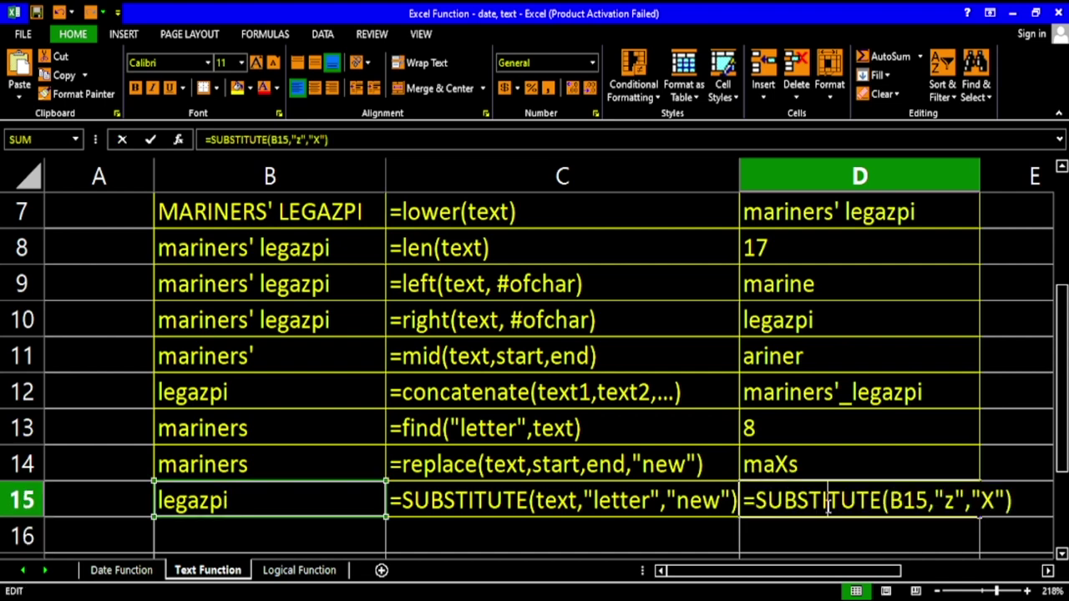
pyautogui.click(948, 501)
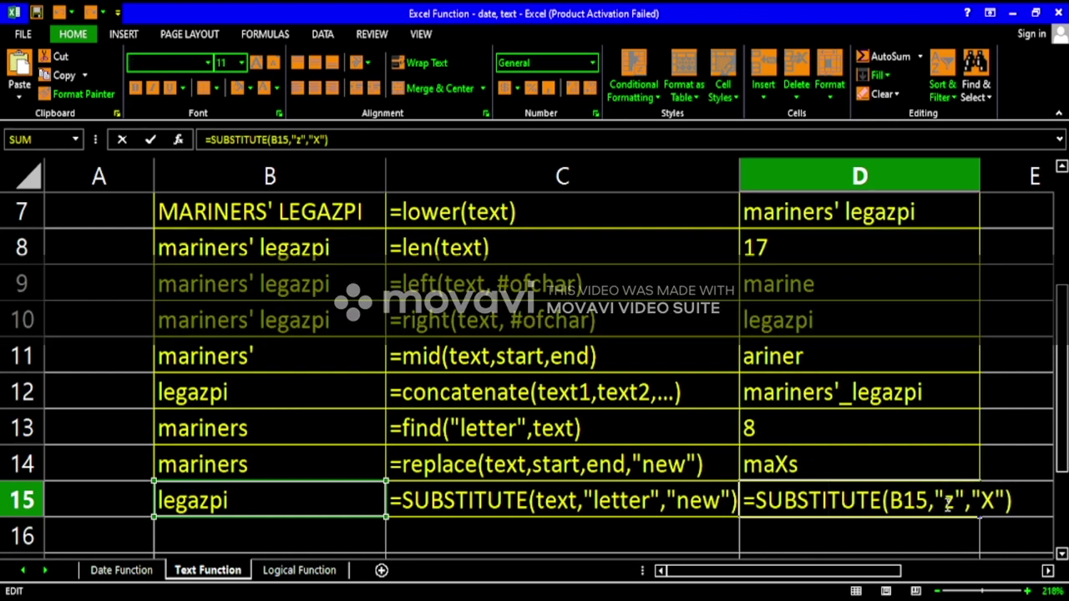
pyautogui.write('a')
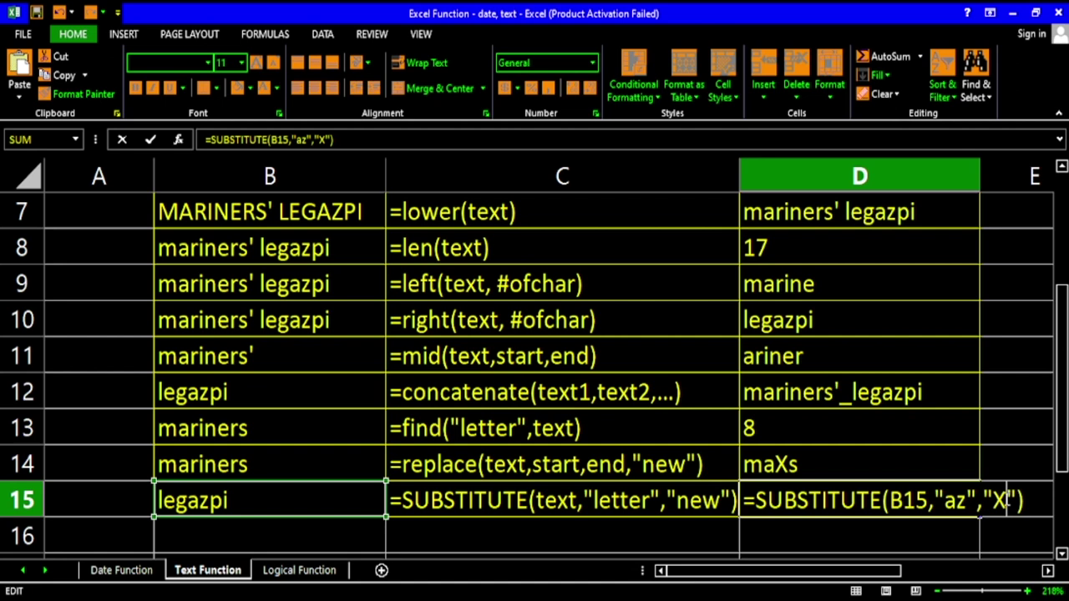
pyautogui.press('Return')
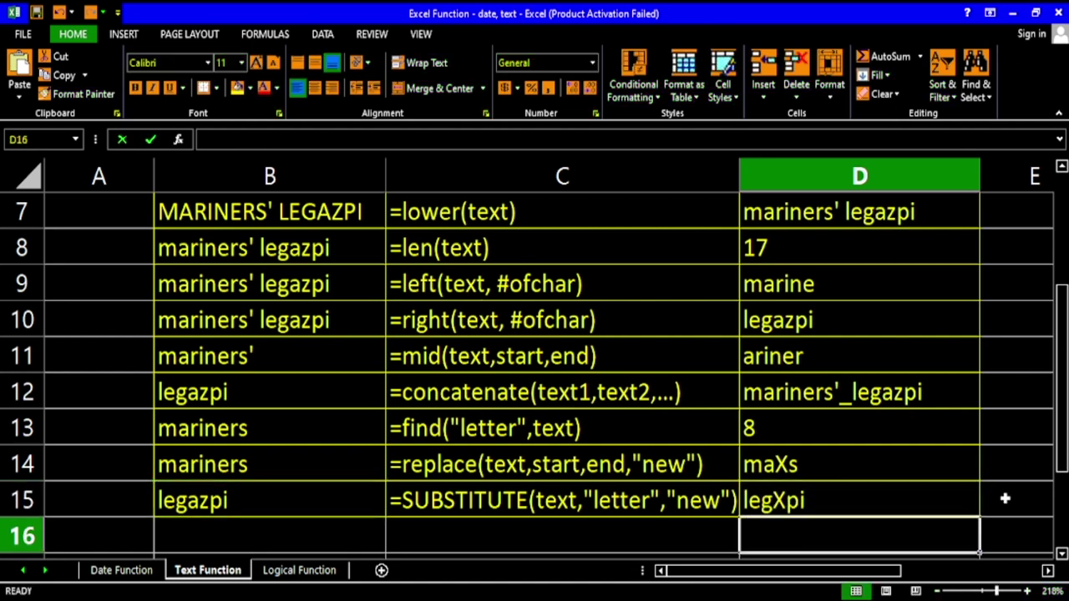
# Step: Review the D15 result and the rest of the Result column against the functions listed in the sheet
pyautogui.click(808, 505)
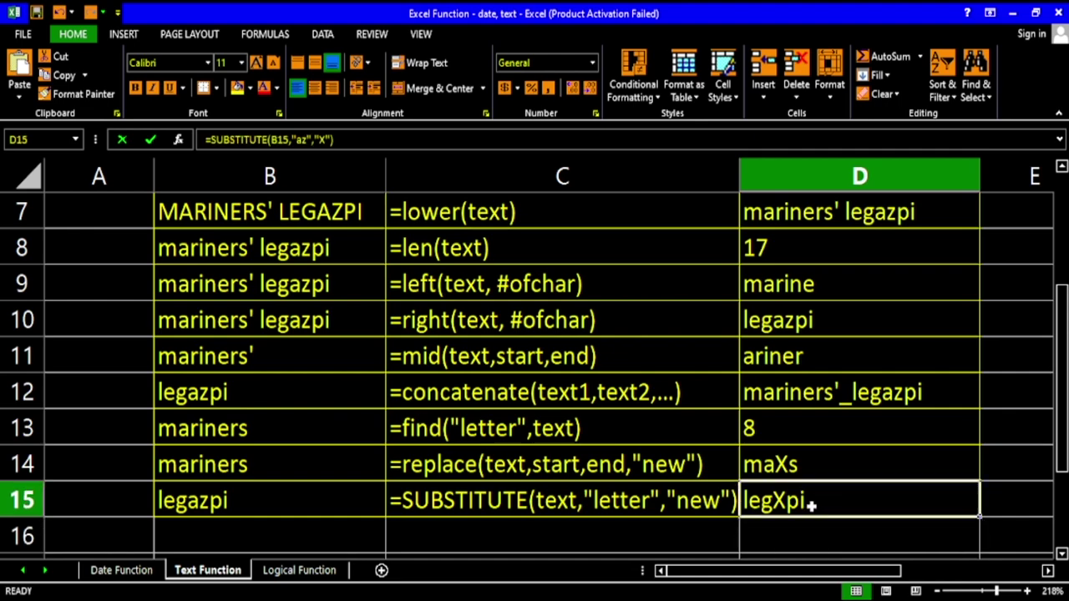
pyautogui.scroll(2, 810, 504)
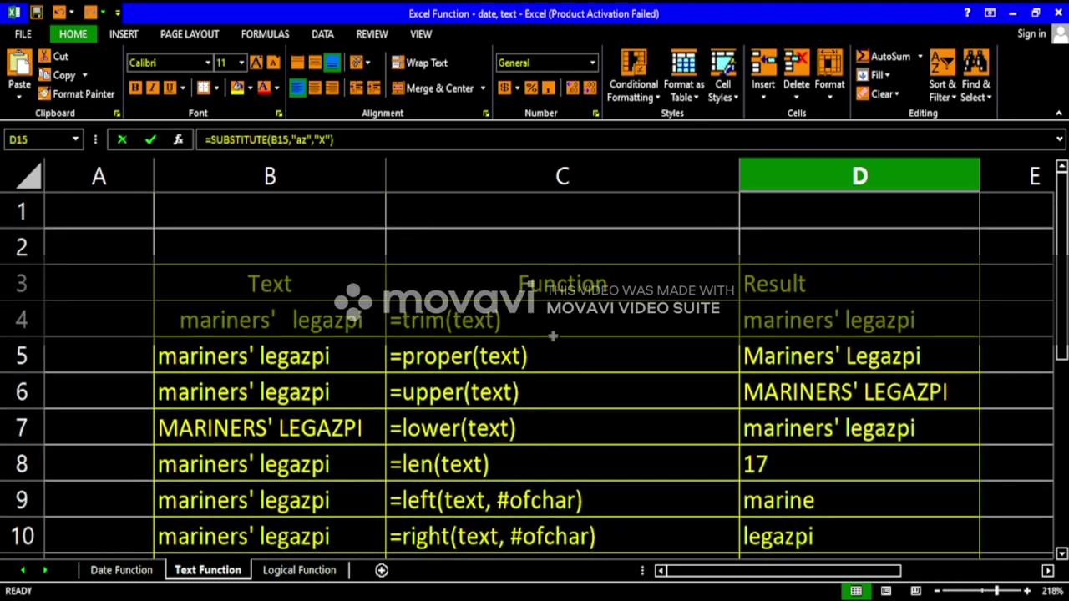
pyautogui.scroll(-2, 555, 330)
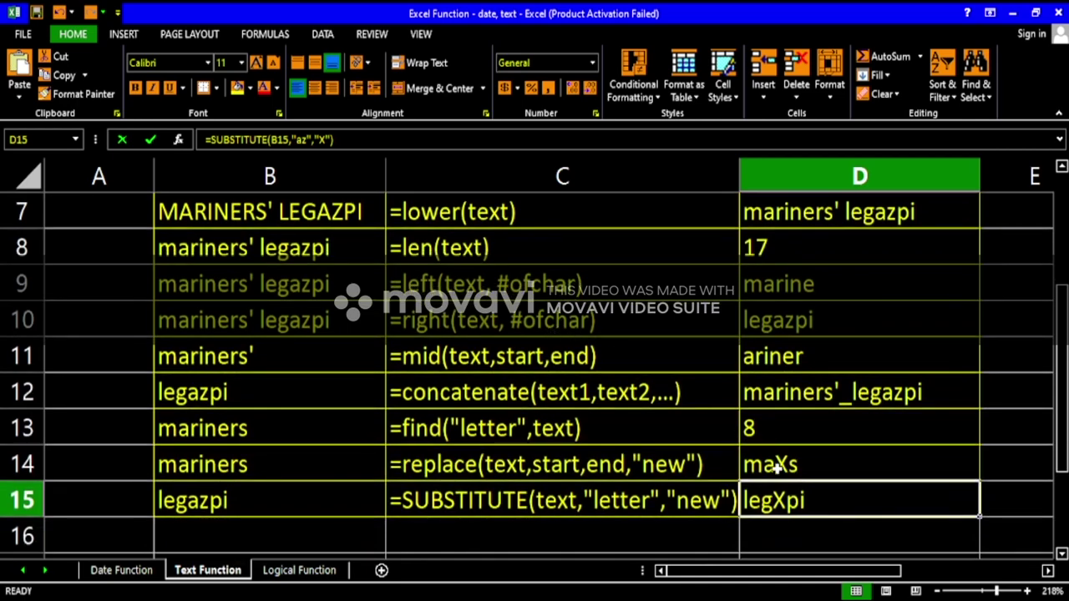
pyautogui.scroll(2, 1065, 380)
pyautogui.scroll(2, 1065, 380)
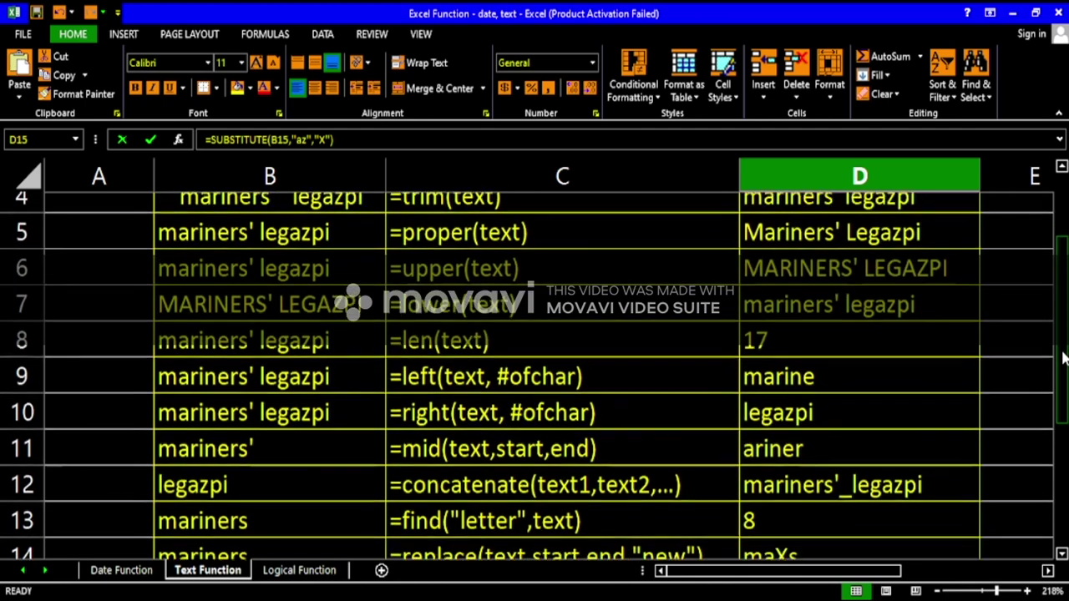